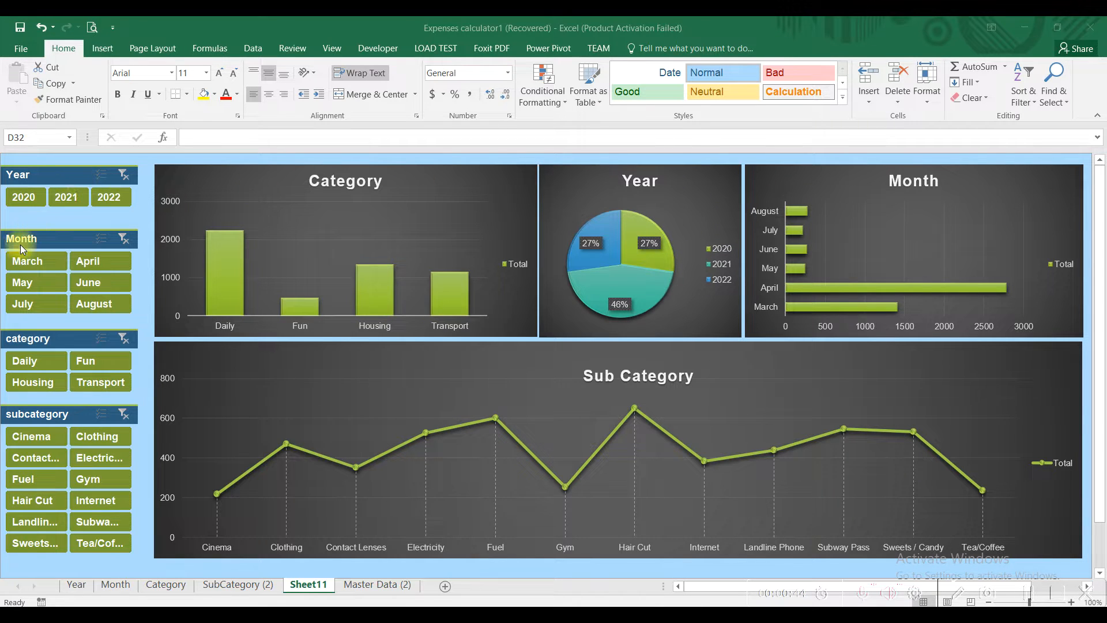
Step: Filter the dashboard by Year (2021, 2022, both) and Clothing subcategory, then clear the filters
click(68, 197)
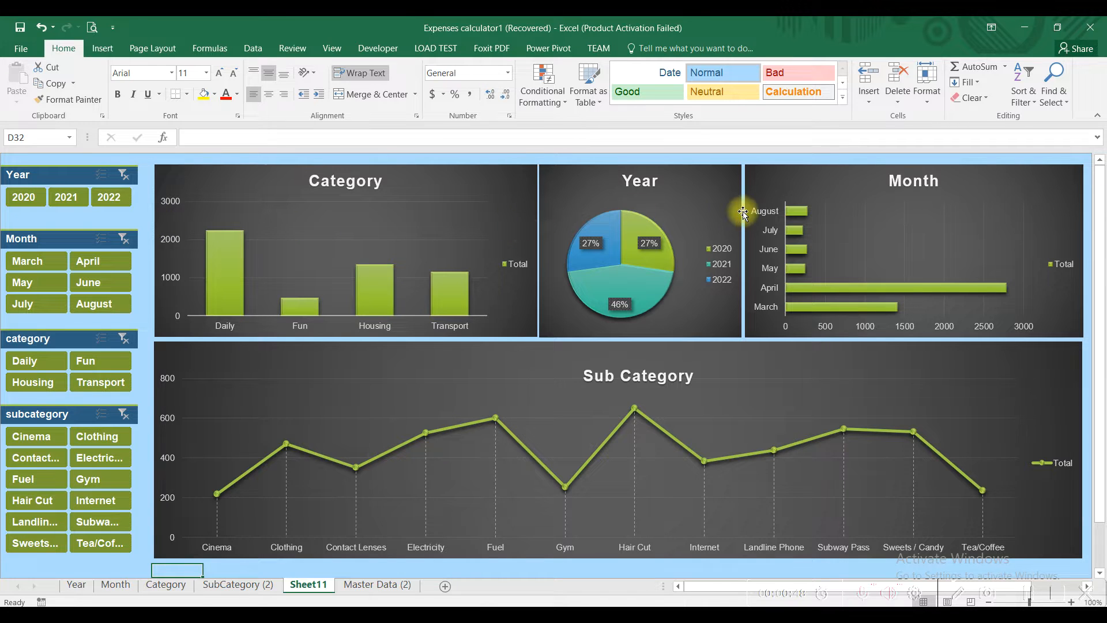
click(64, 203)
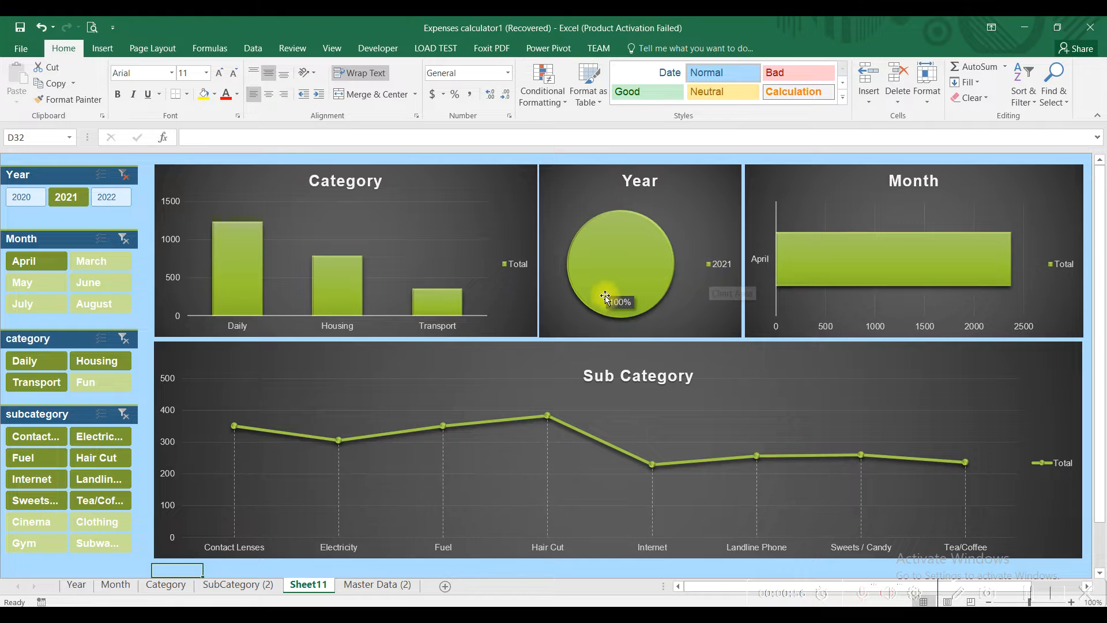
mouse_move(627, 228)
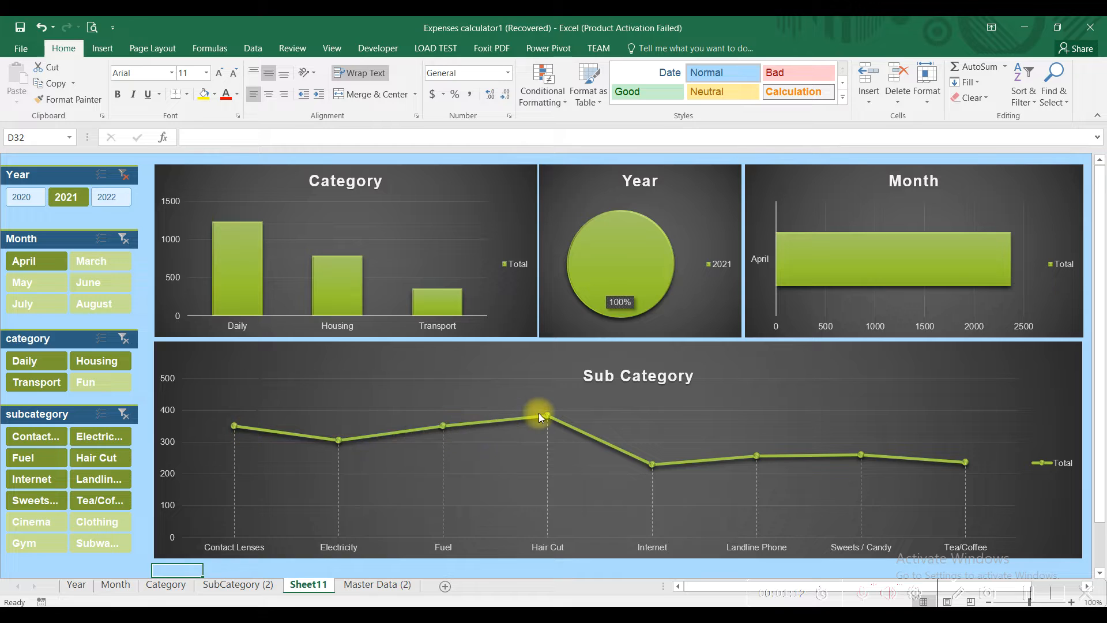
click(106, 198)
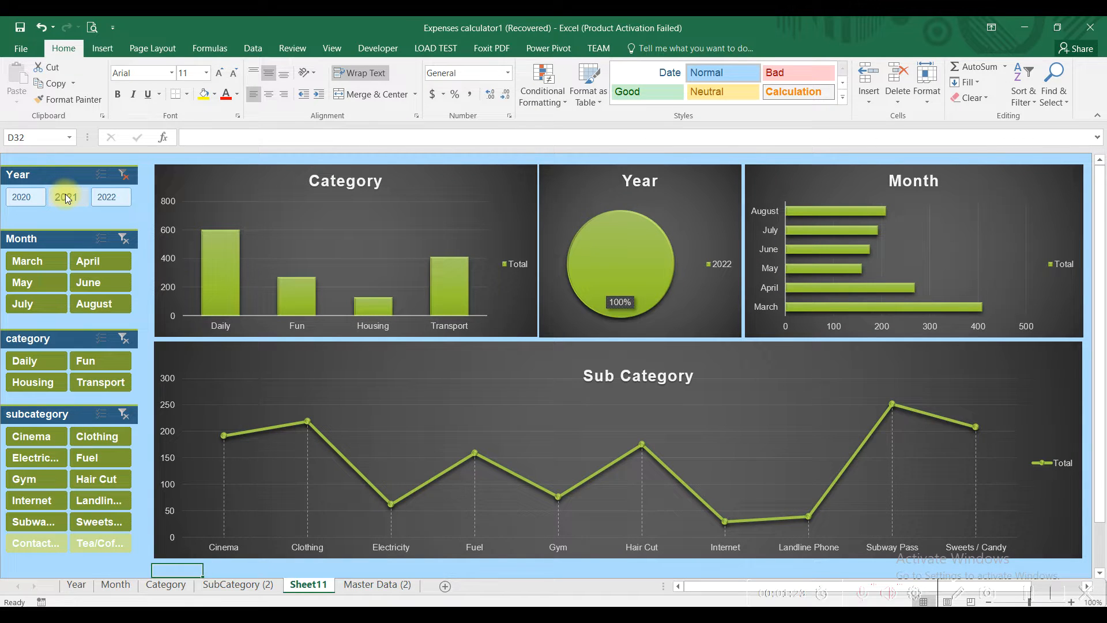
drag(66, 197, 112, 195)
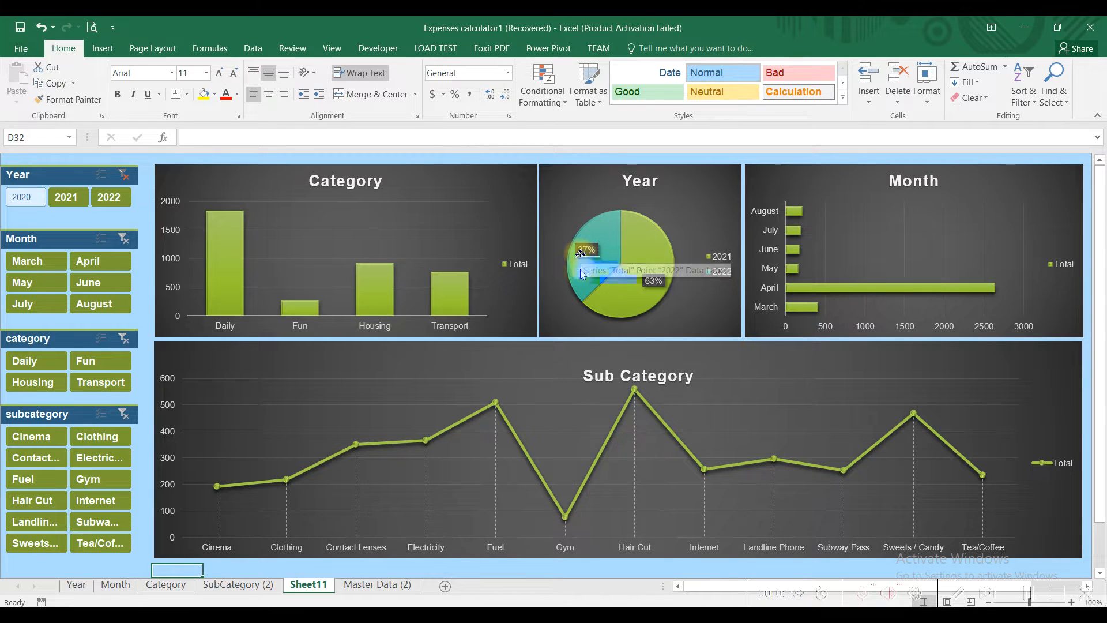
mouse_move(579, 271)
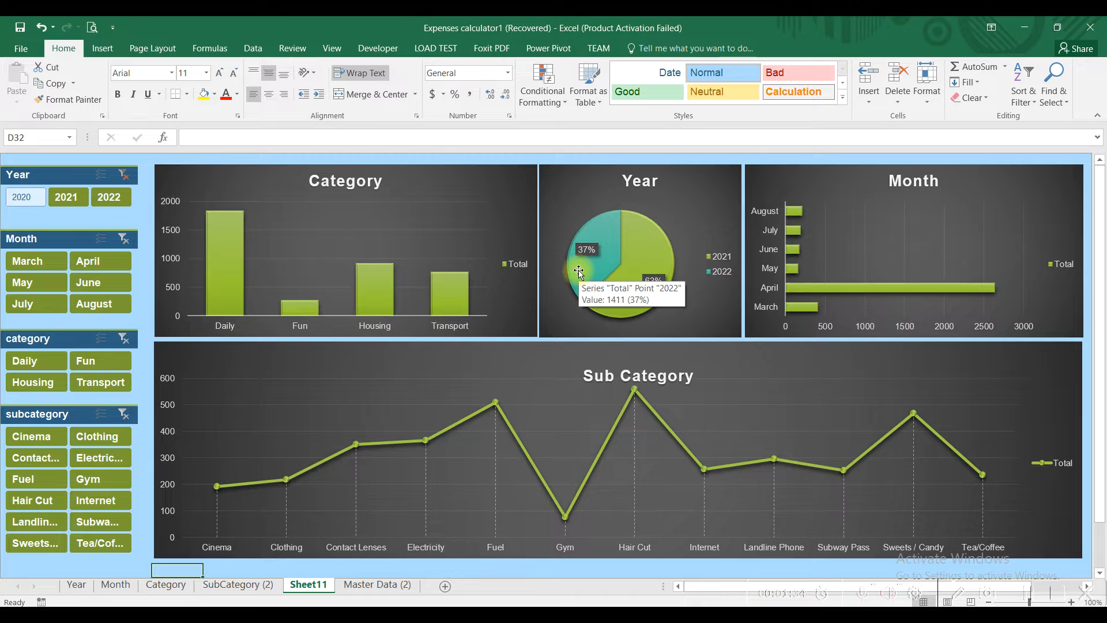
click(122, 175)
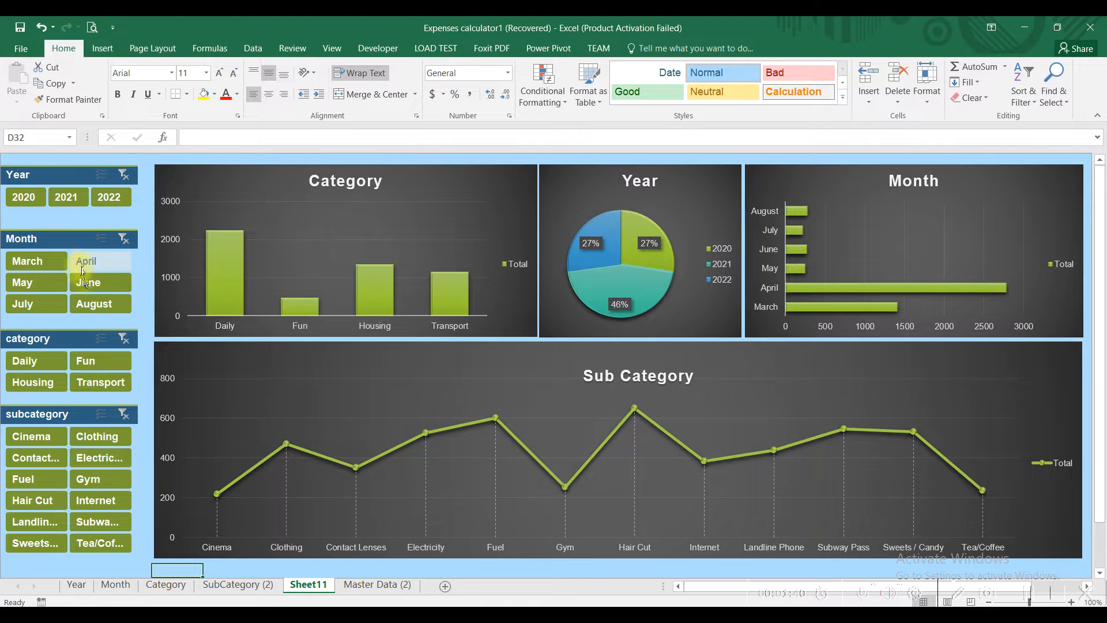
click(92, 437)
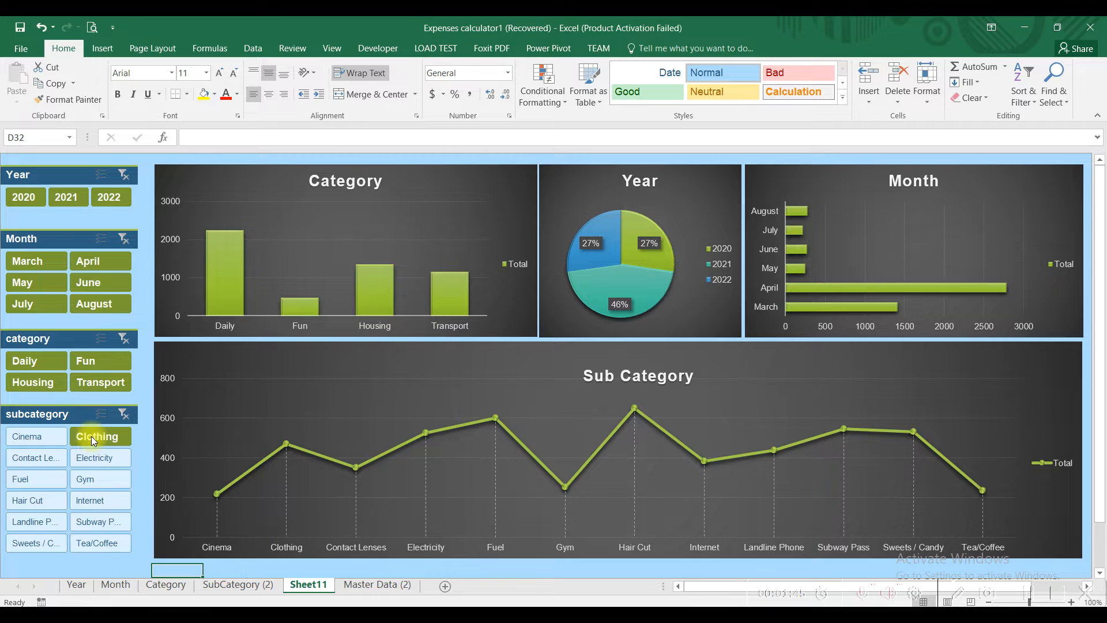
click(124, 415)
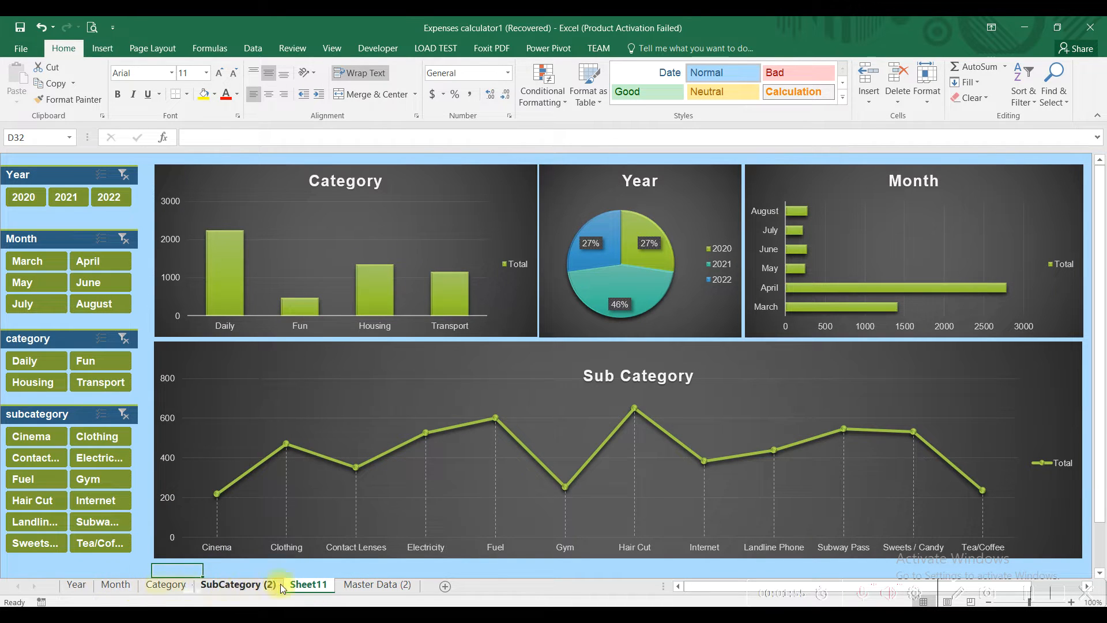
Step: Delete the grouped sheets from Year through Sheet11
click(74, 584)
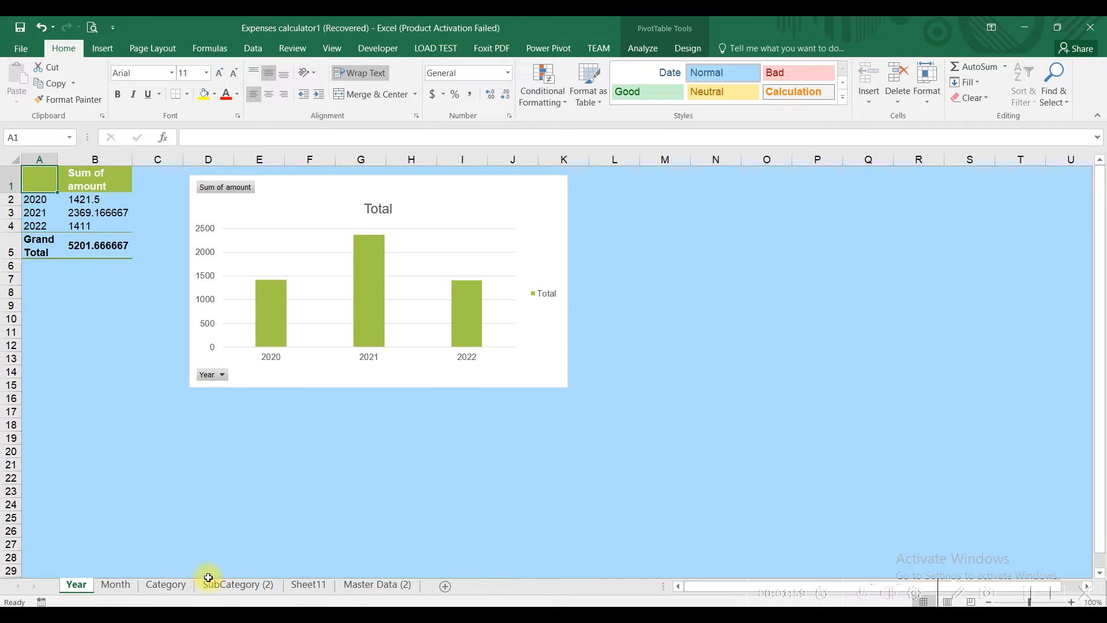
shift+click(318, 588)
right_click(319, 586)
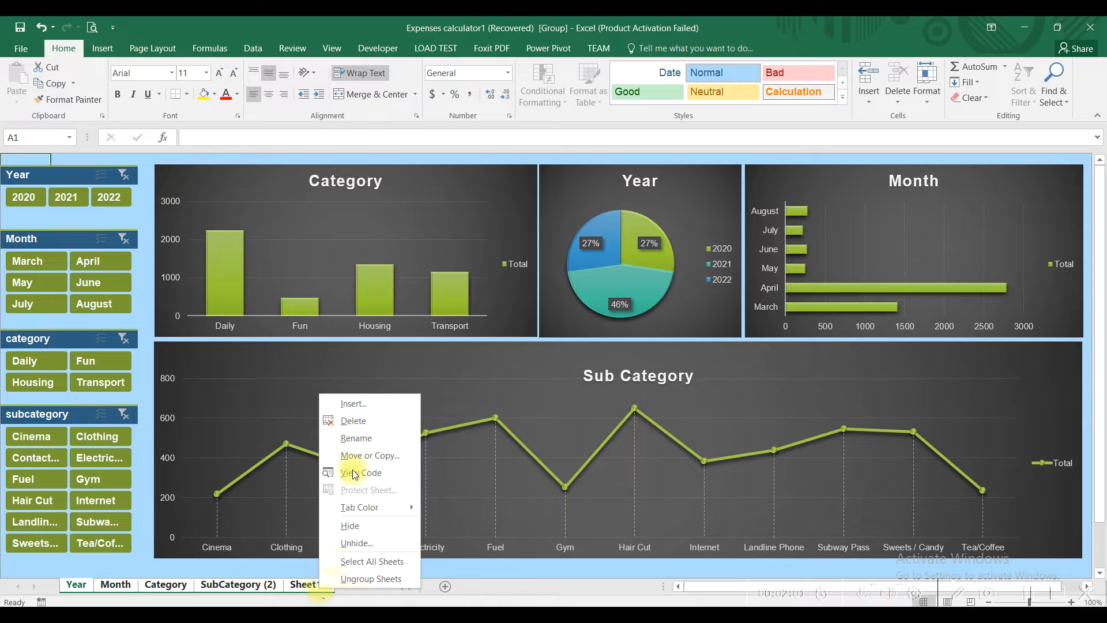
click(358, 422)
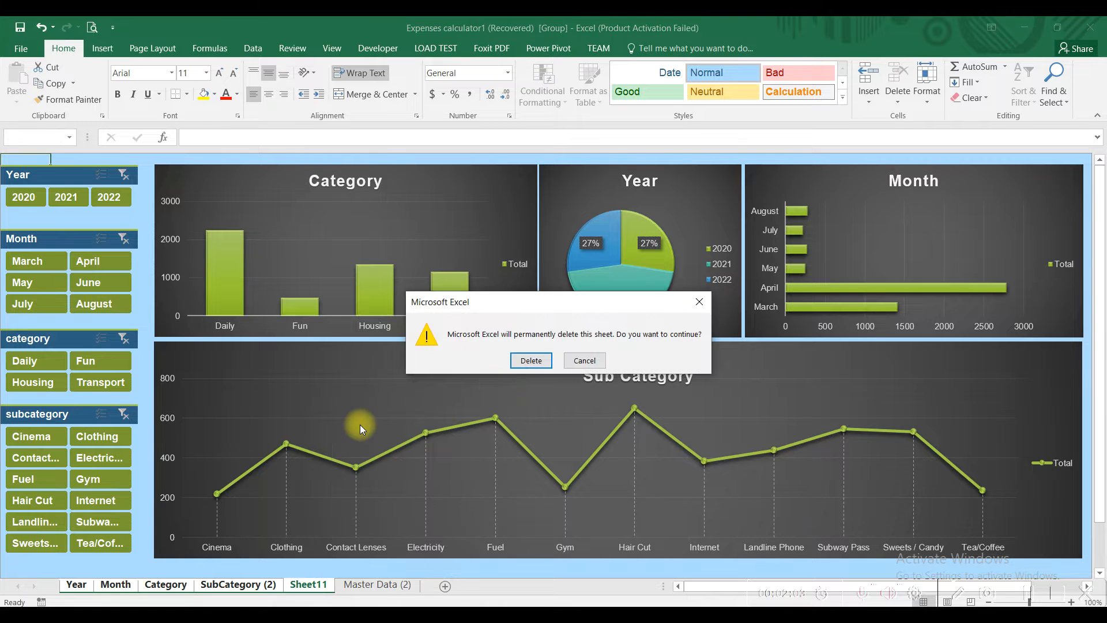
click(523, 365)
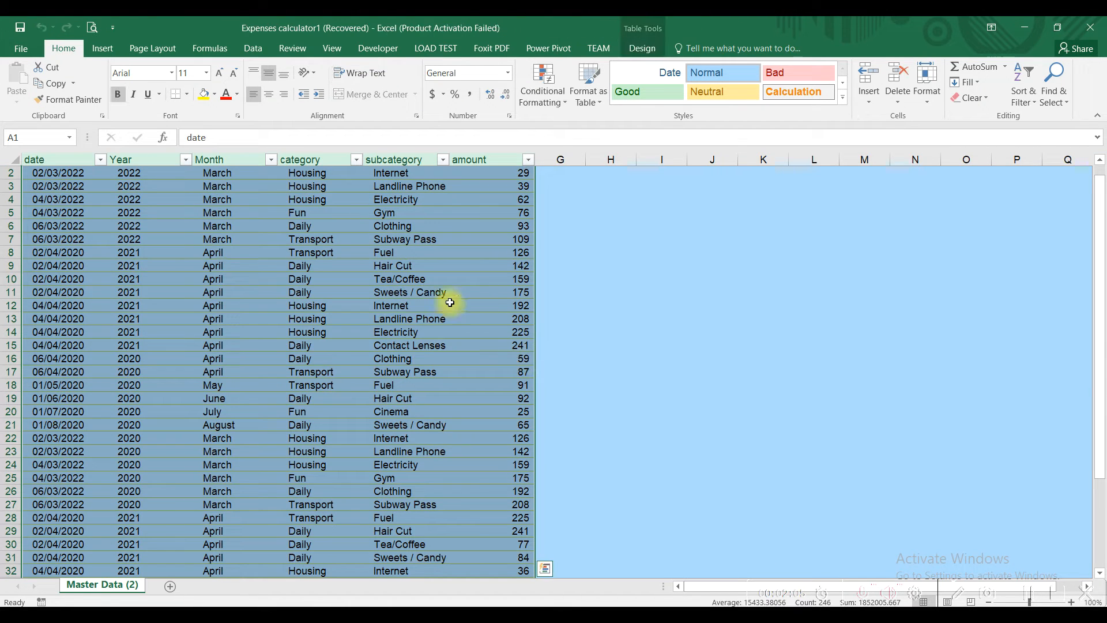
Step: Make cell A1 of the Master Data (2) table active
click(176, 238)
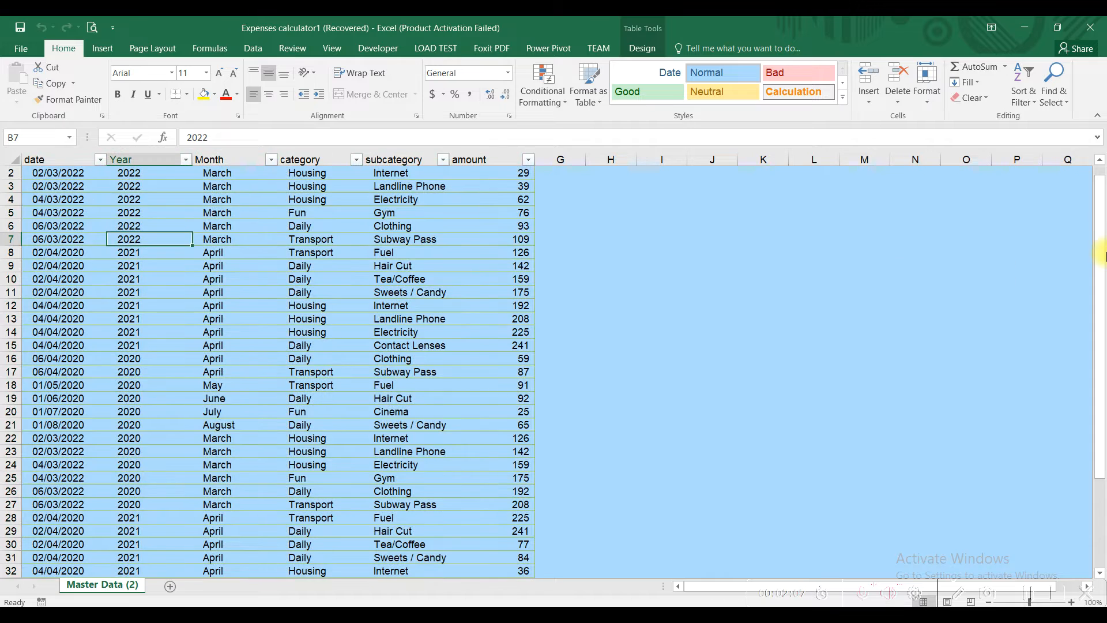
drag(1101, 218, 1101, 206)
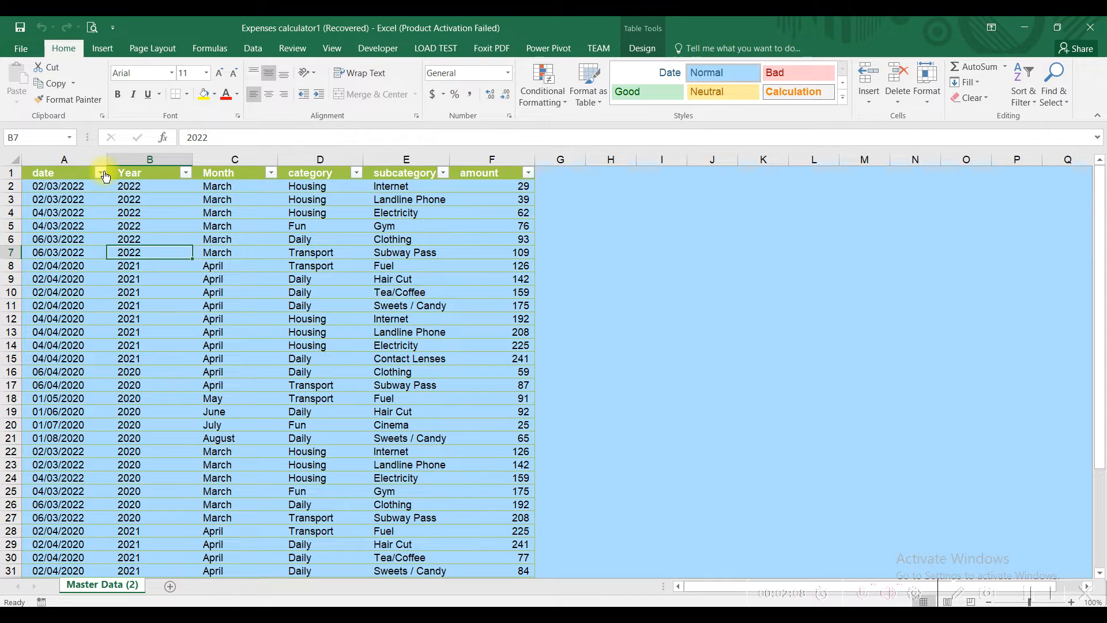
click(68, 171)
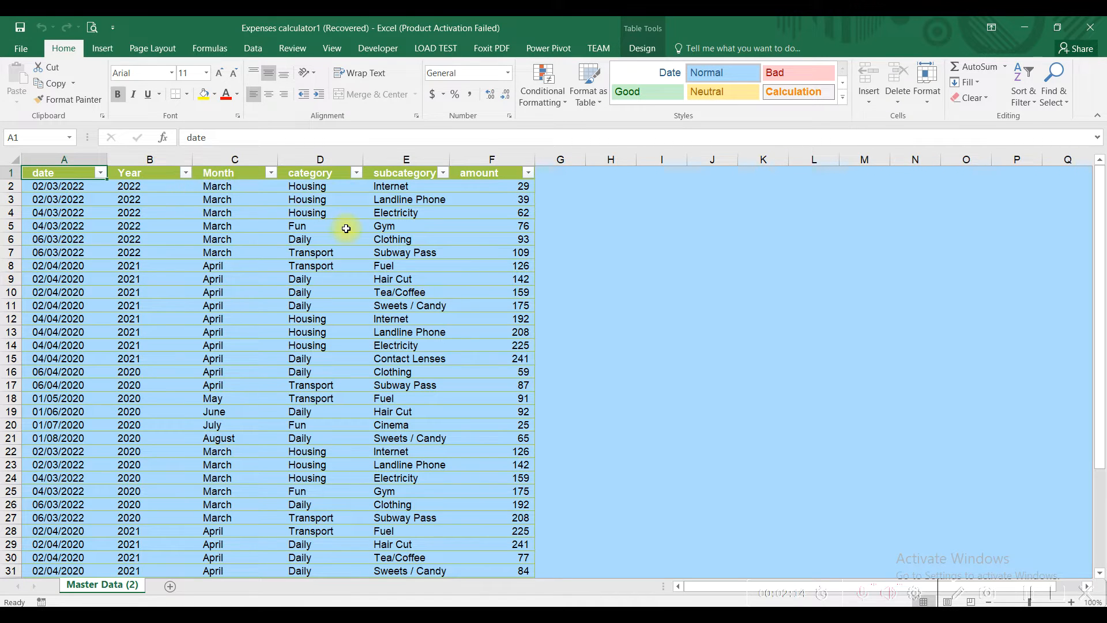
click(109, 52)
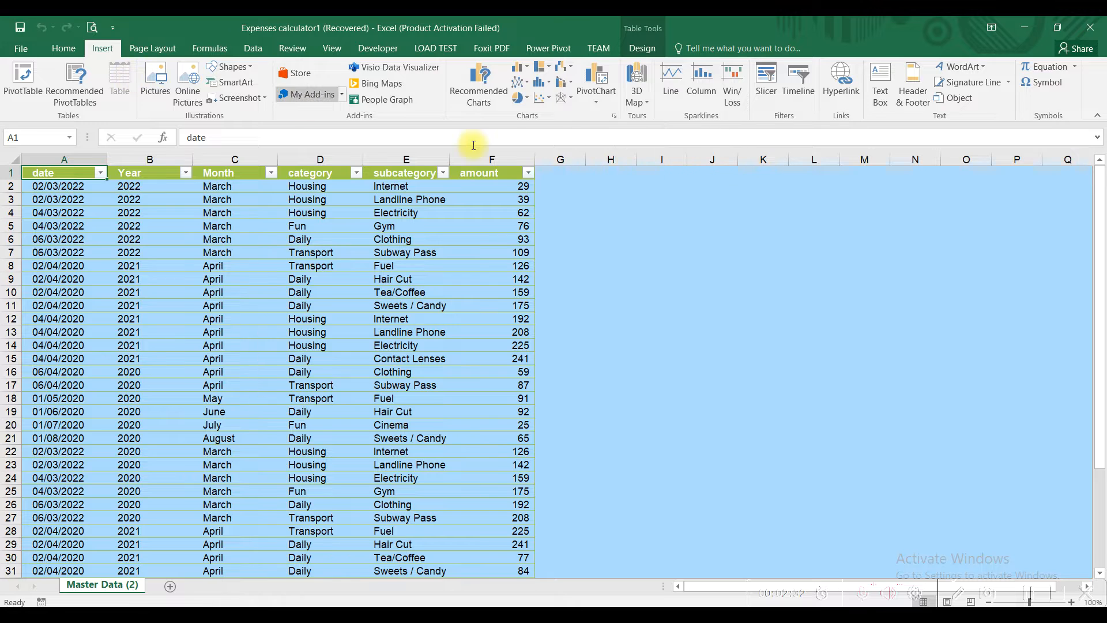
Step: Create a PivotChart from the master data on a new worksheet
click(594, 104)
click(611, 117)
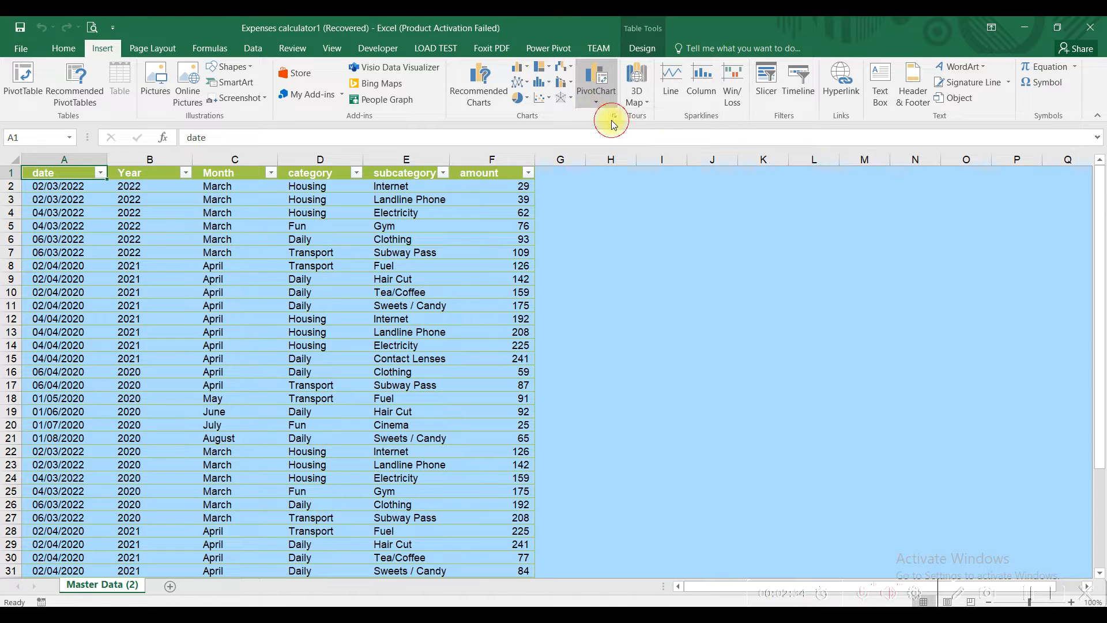
click(824, 385)
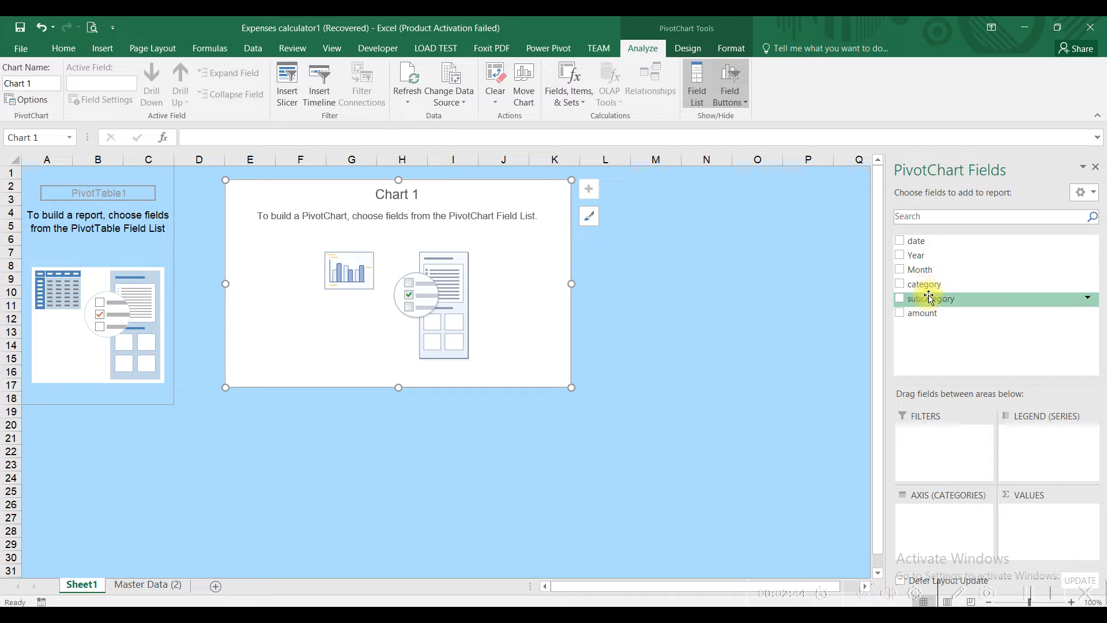
Step: Rename the new pivot sheet to 'Year' and return to it
double_click(89, 586)
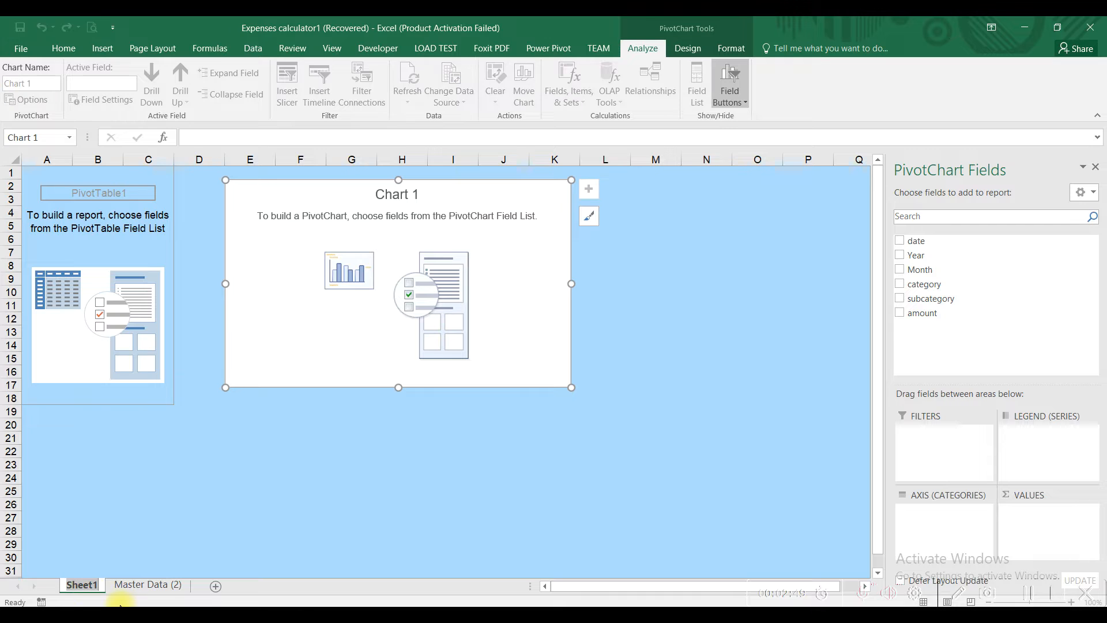
text(Year)
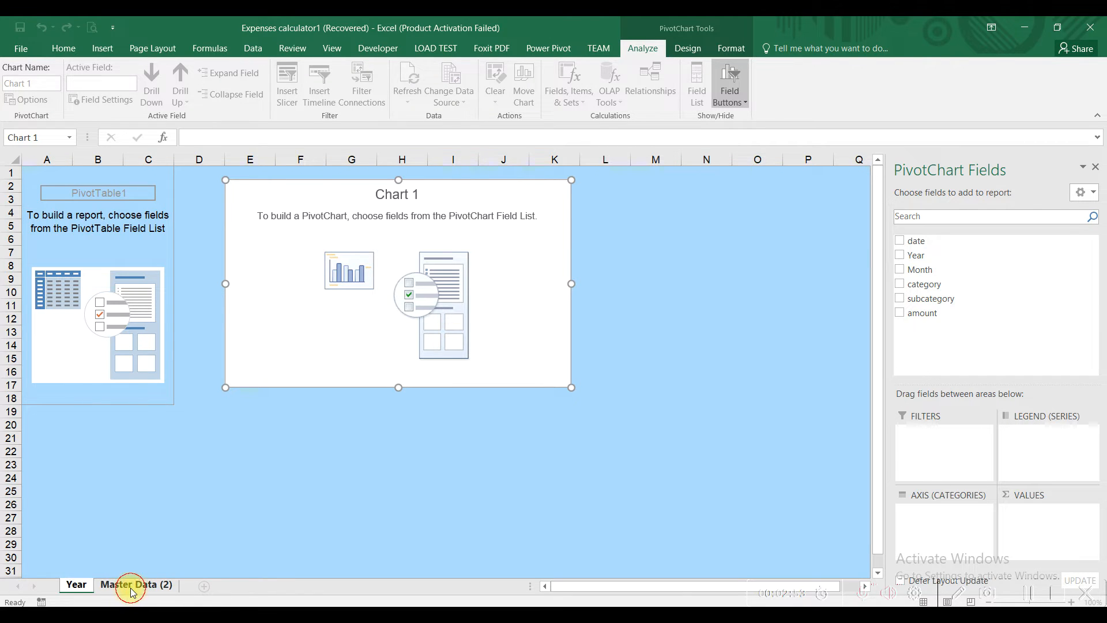
click(130, 584)
click(78, 584)
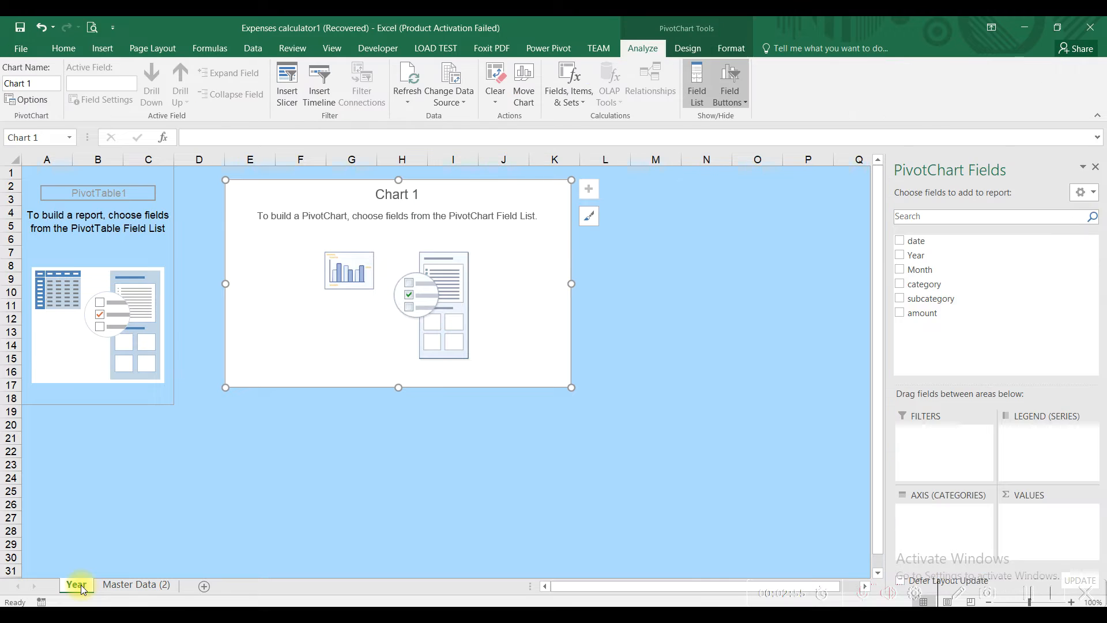
Step: Copy the Year sheet and name the copy 'month'
drag(80, 585, 106, 585)
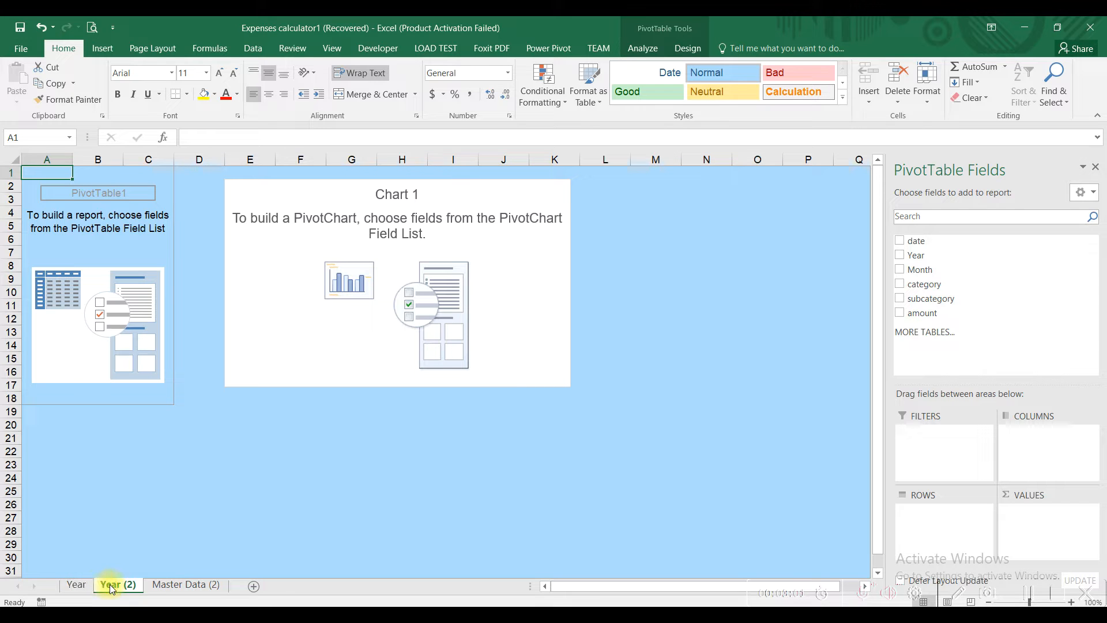
double_click(109, 584)
text(month)
key(Return)
Step: Copy the month sheet, keeping existing names, and name it 'category'
drag(113, 586, 154, 584)
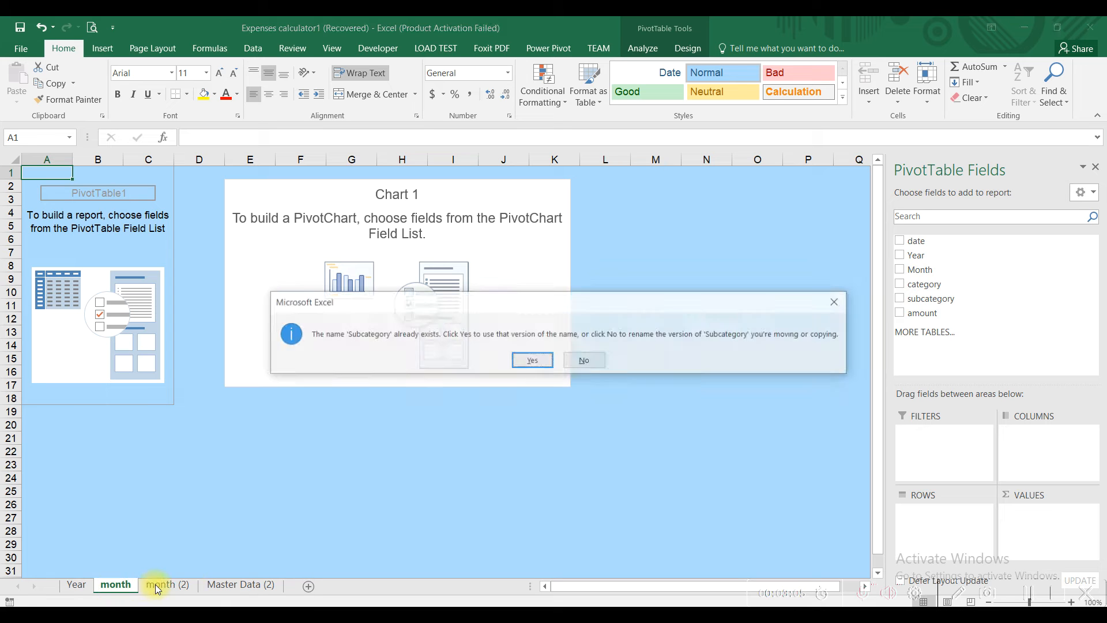
click(532, 361)
click(532, 362)
click(532, 362)
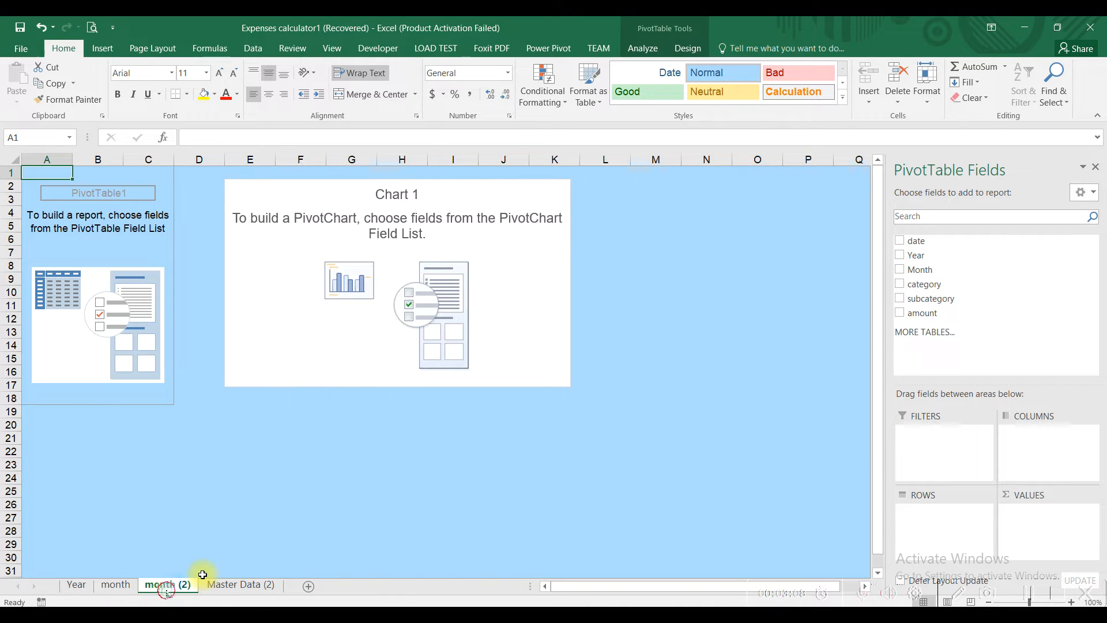
double_click(167, 585)
text(category)
key(Return)
Step: Copy the category sheet as 'subcategory (2)' and return to the Year sheet
drag(166, 589, 211, 586)
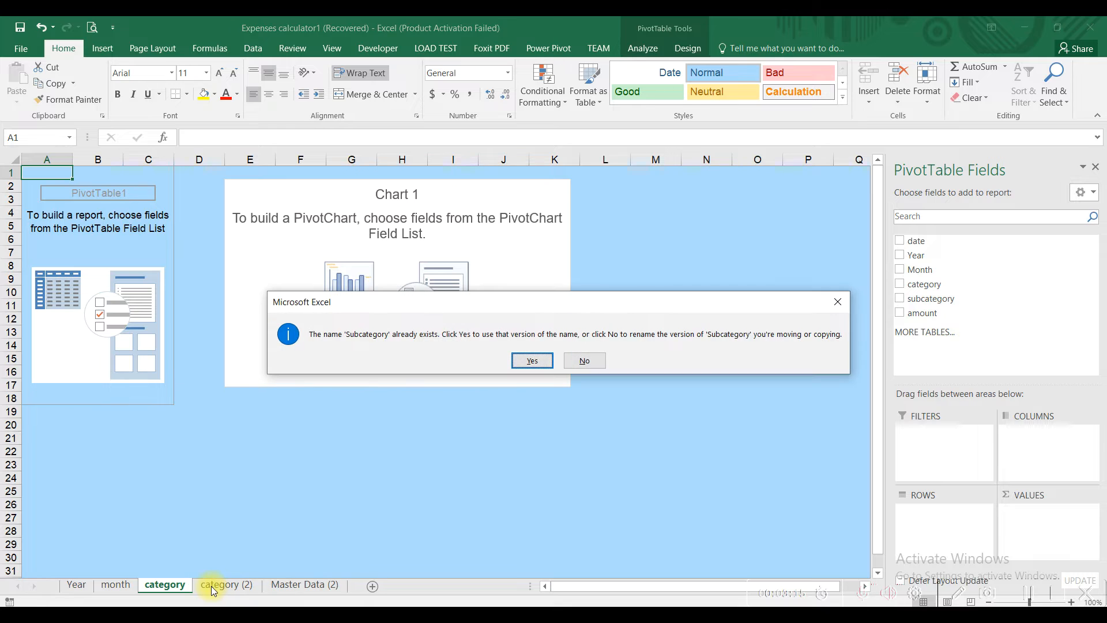
click(526, 361)
click(519, 361)
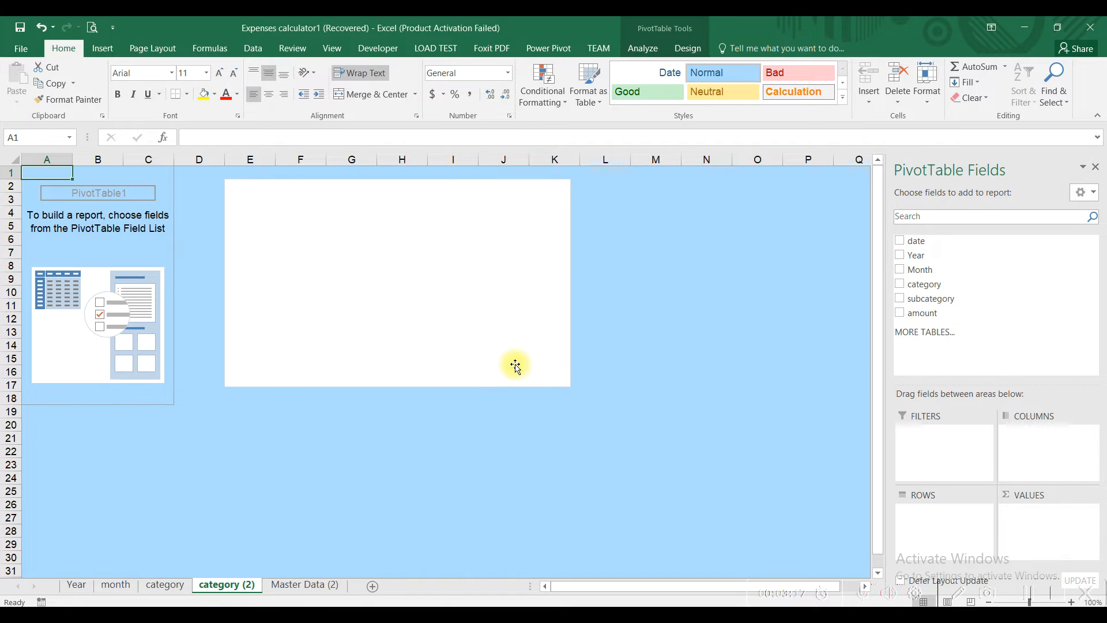
double_click(226, 585)
text(sub)
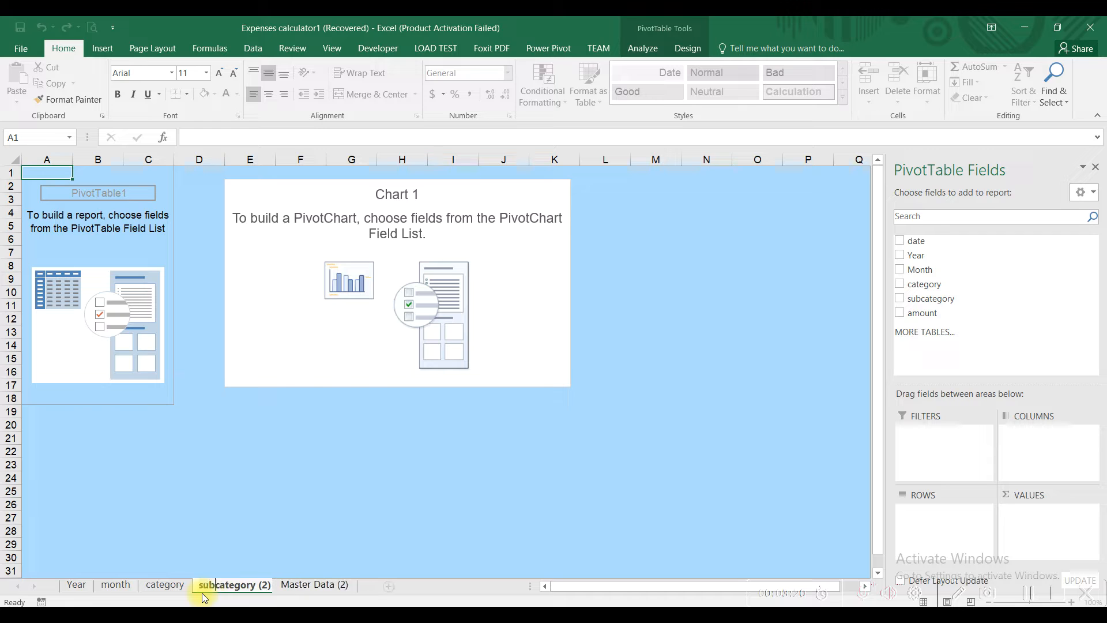
key(Return)
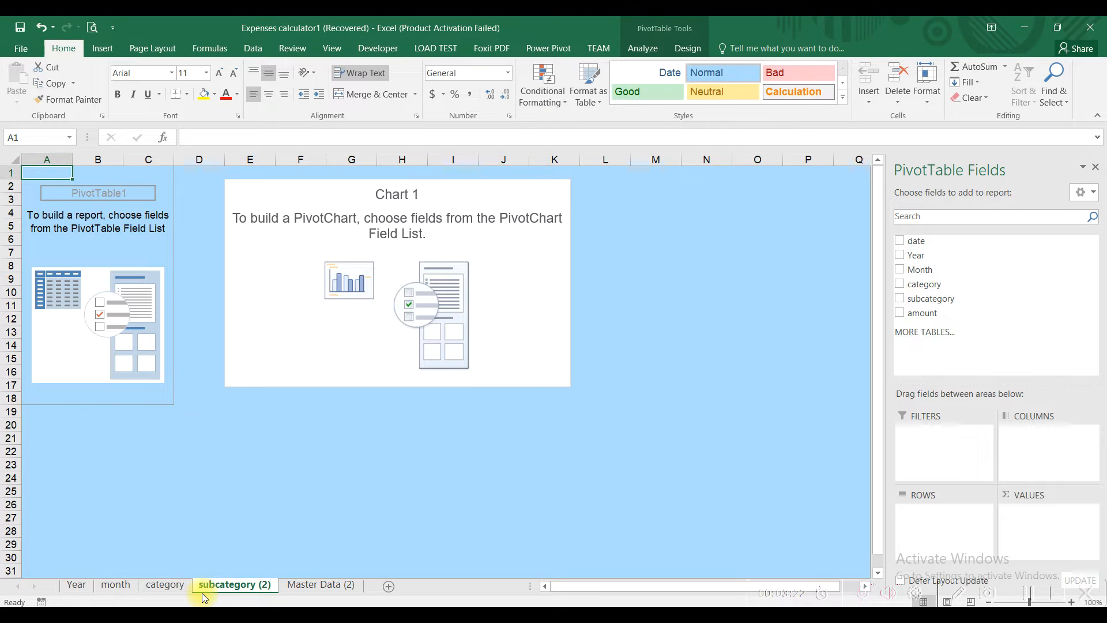
click(83, 585)
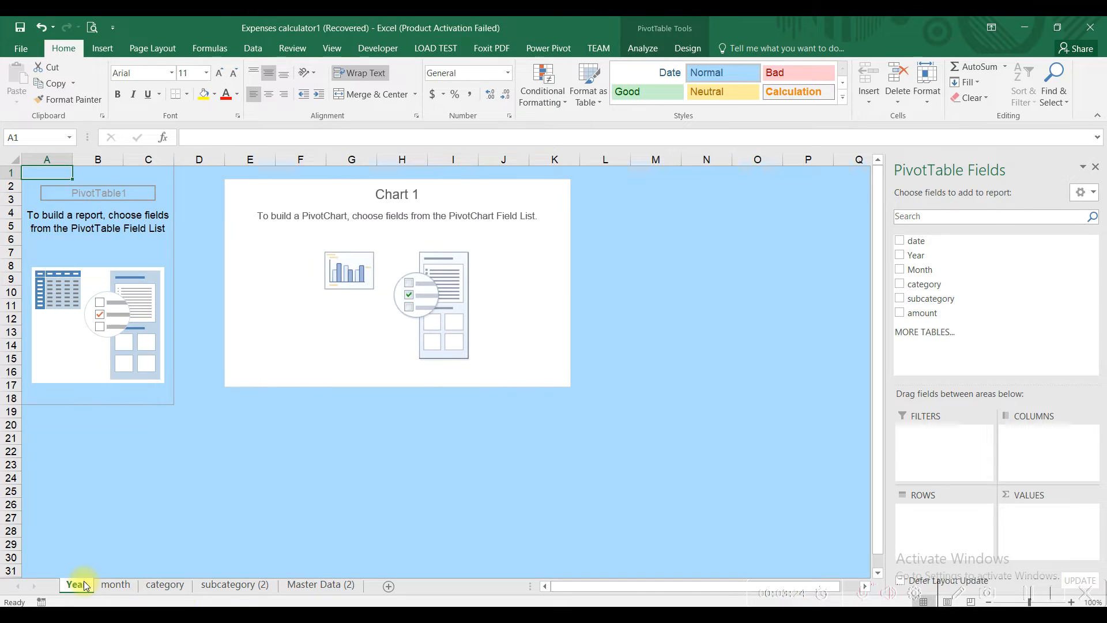
Step: Build the Year and month pivots with the field in Rows and amount summed
drag(907, 257, 937, 510)
drag(923, 313, 1035, 516)
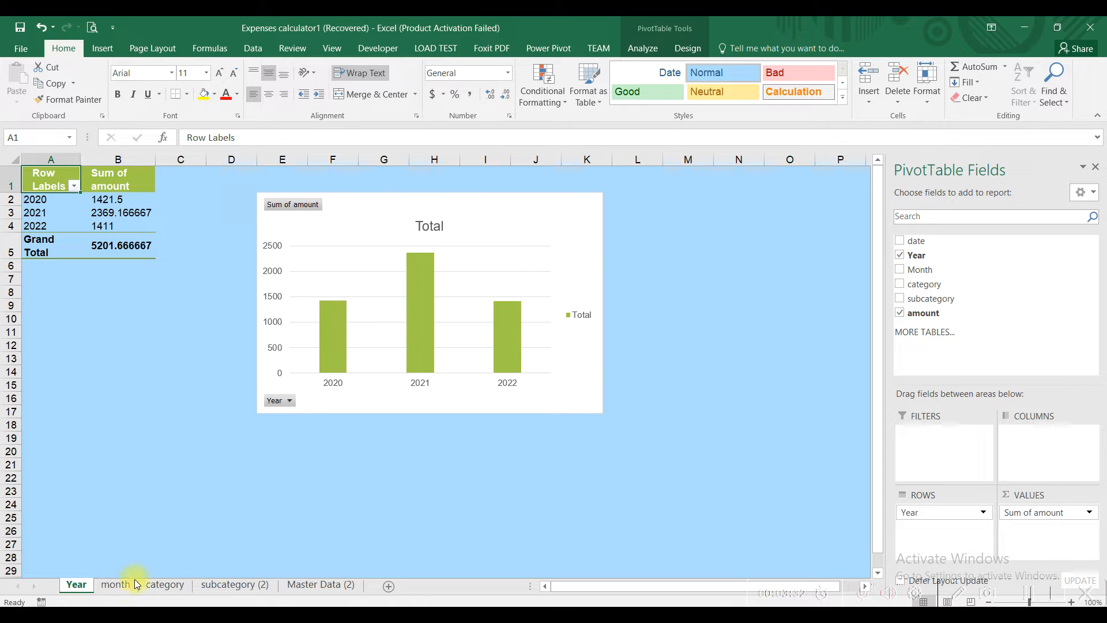
click(118, 585)
drag(920, 270, 932, 526)
drag(941, 313, 1031, 514)
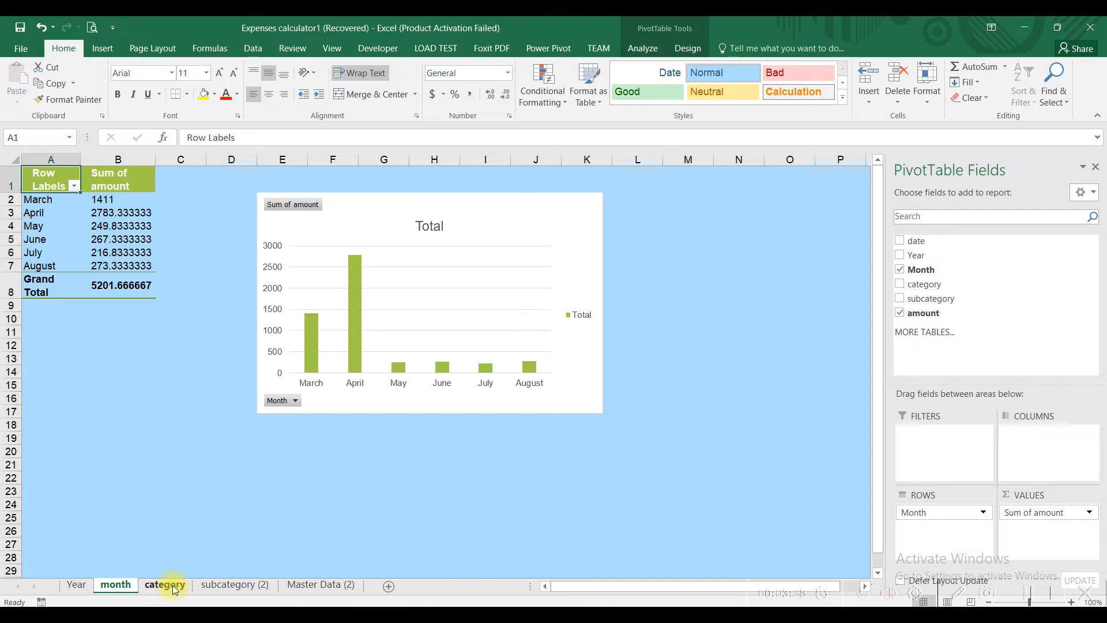
Step: Build the category and subcategory pivots with the field in Rows and amount summed
click(173, 585)
drag(959, 284, 950, 517)
drag(939, 313, 1050, 512)
click(235, 586)
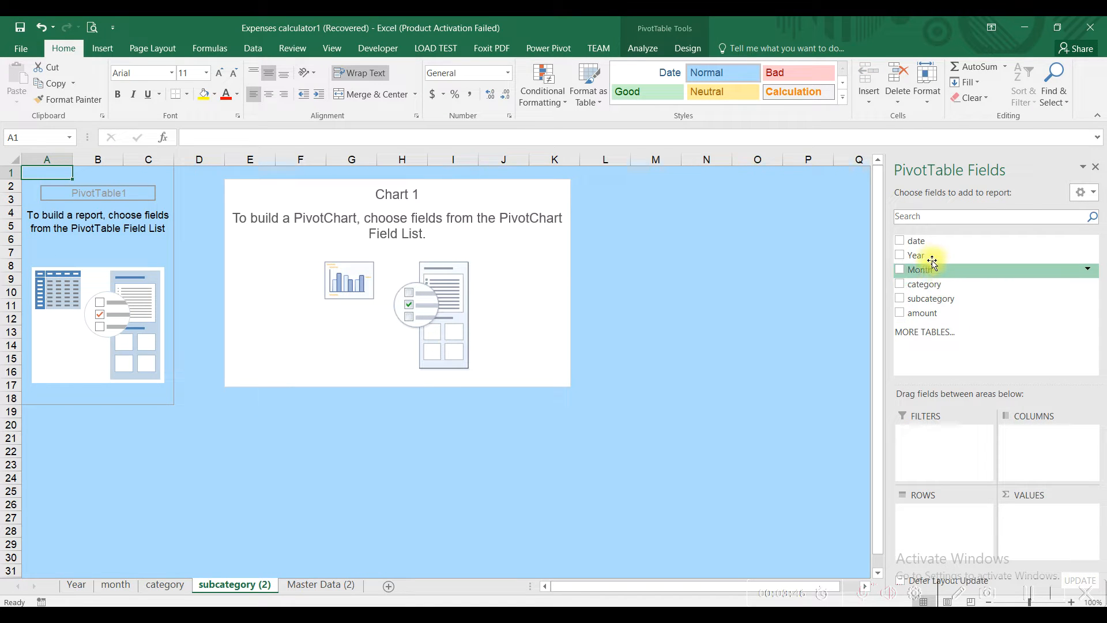
drag(930, 298, 942, 521)
drag(923, 312, 1056, 517)
Step: Review each pivot sheet's totals and chart, then add blank Sheet5
click(71, 586)
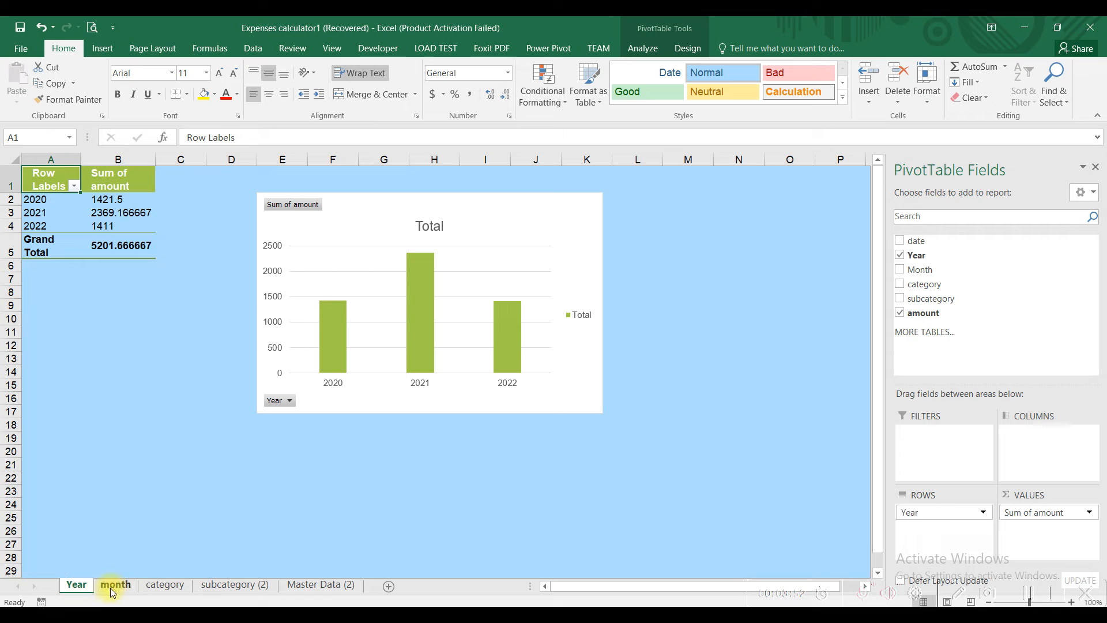
click(112, 587)
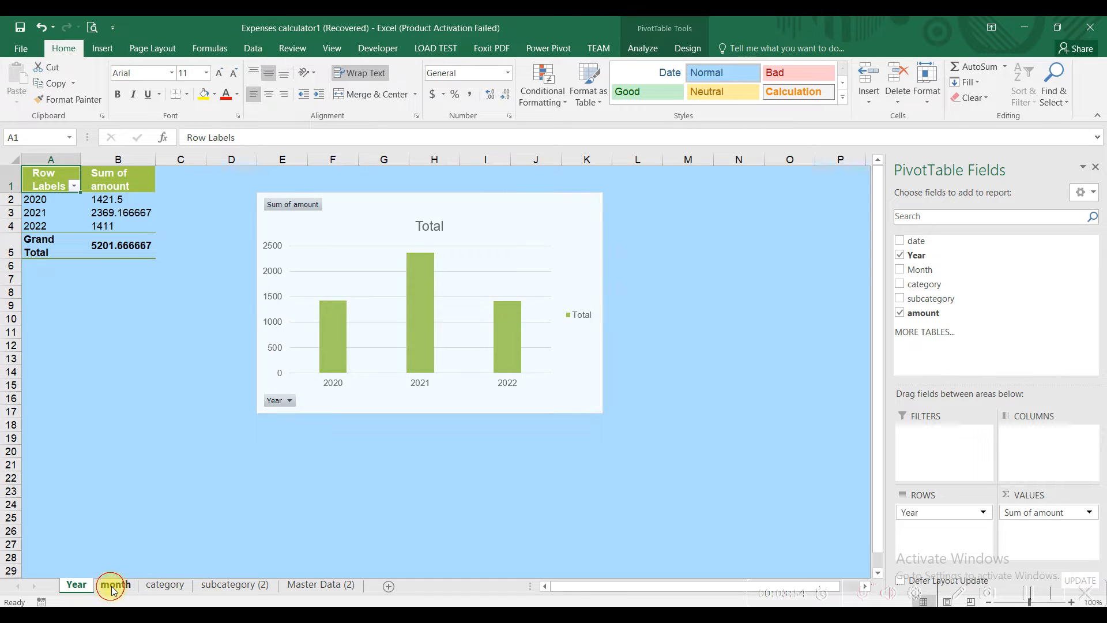
click(155, 587)
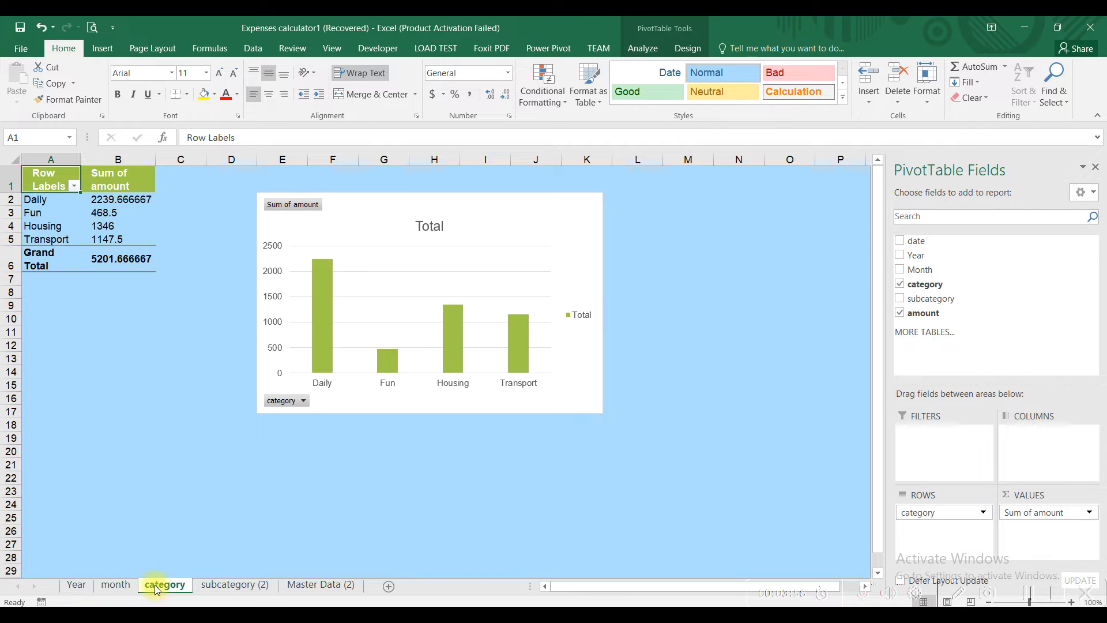
click(209, 587)
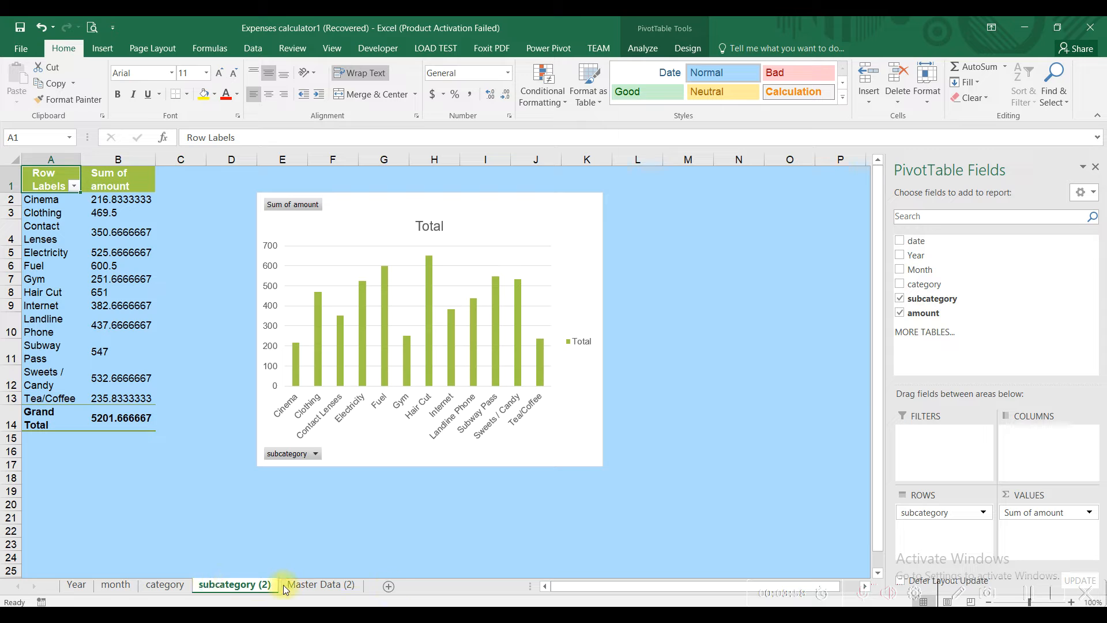
click(388, 585)
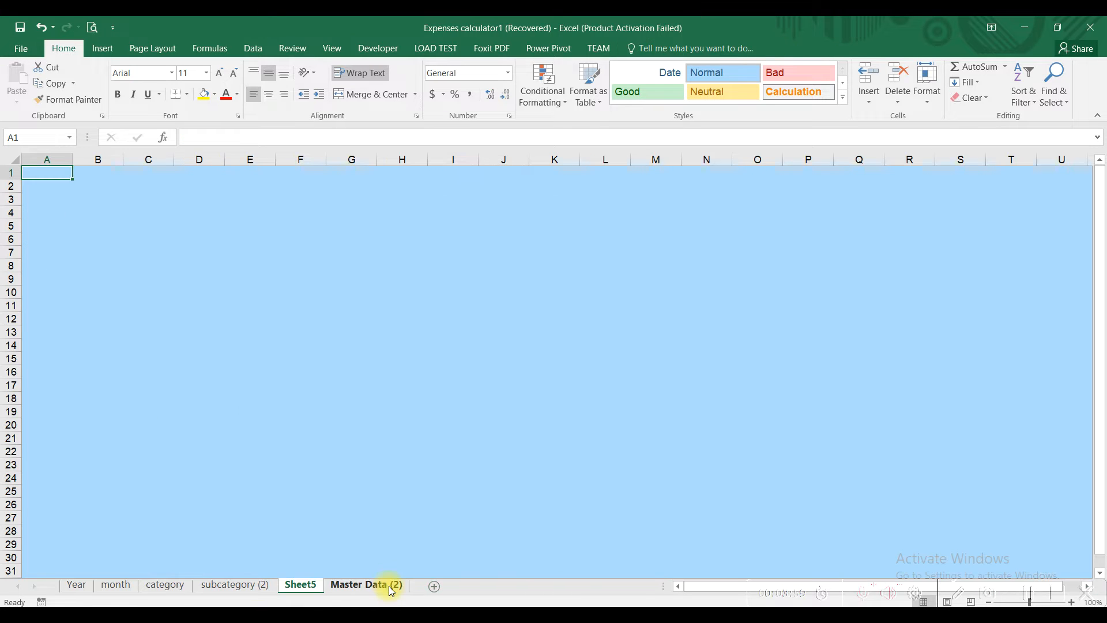
Step: Copy the Year pivot chart onto Sheet5
click(79, 586)
click(335, 316)
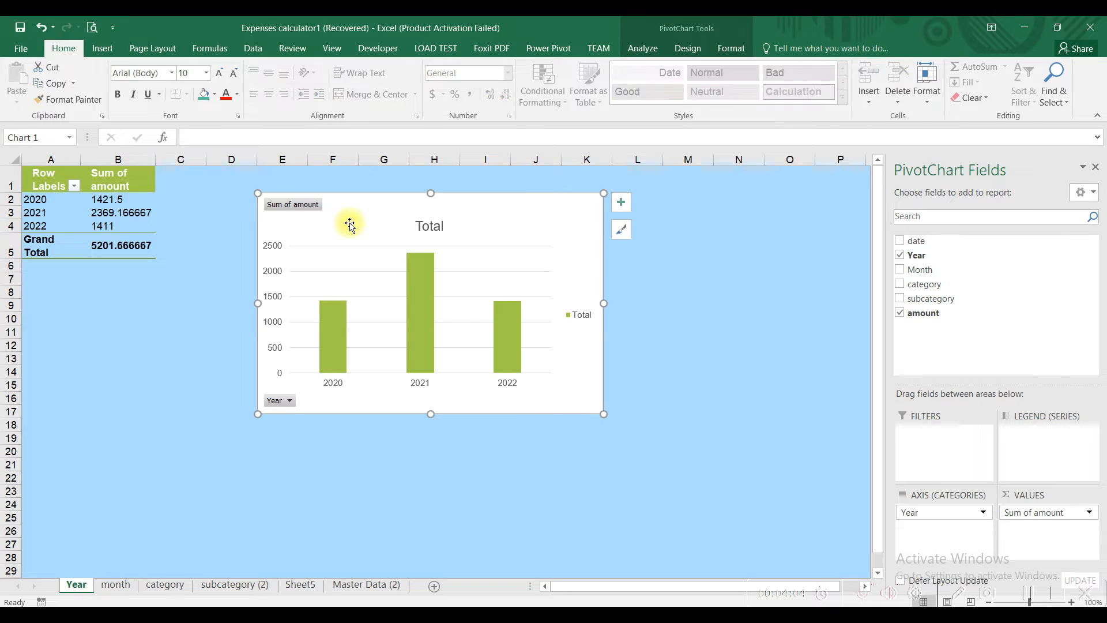
click(62, 87)
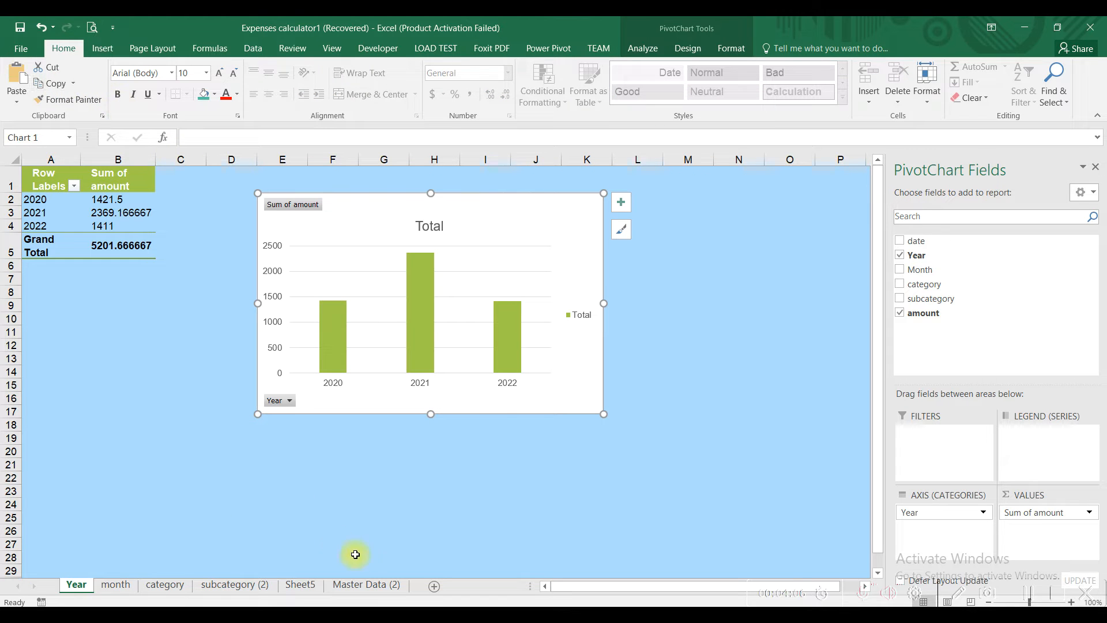
click(301, 585)
click(18, 73)
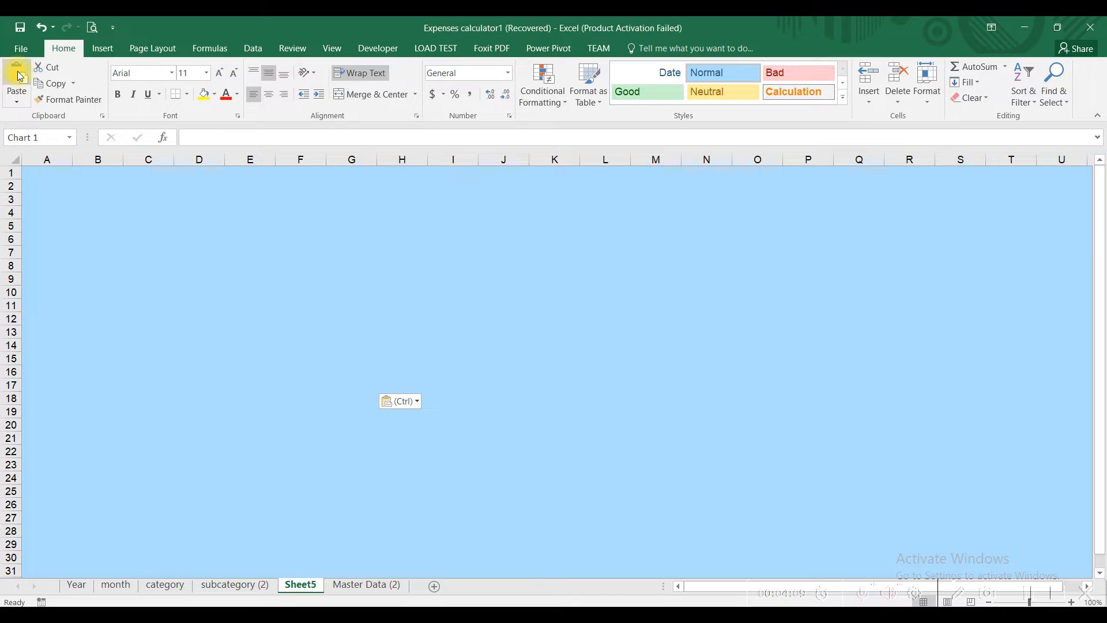
drag(236, 233, 396, 245)
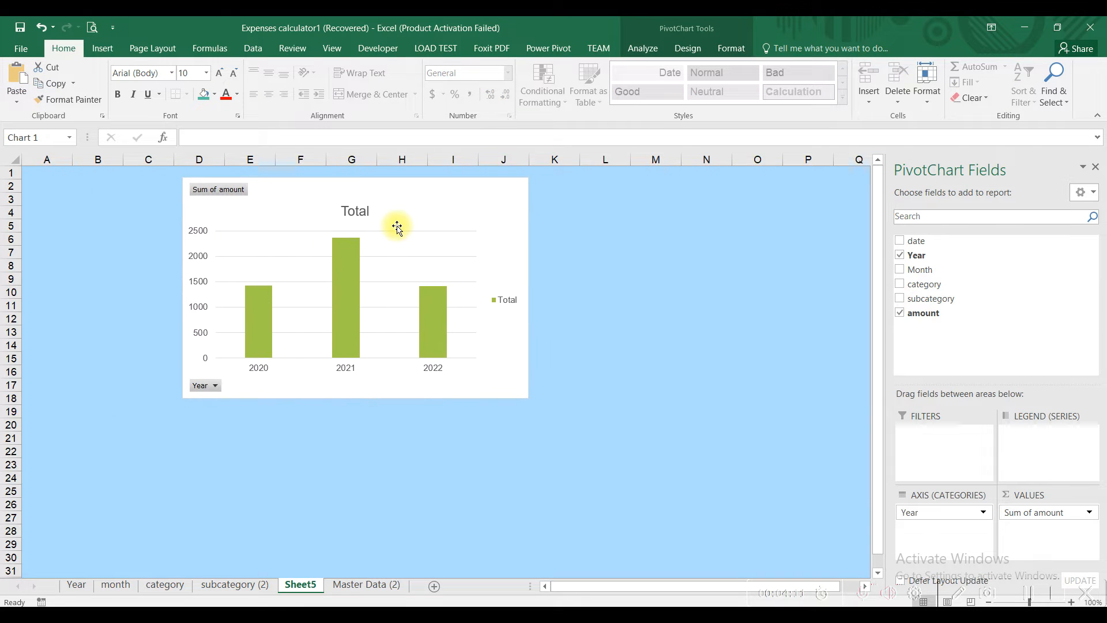
Step: Paste the month pivot chart on Sheet5 beside the Year chart
click(116, 585)
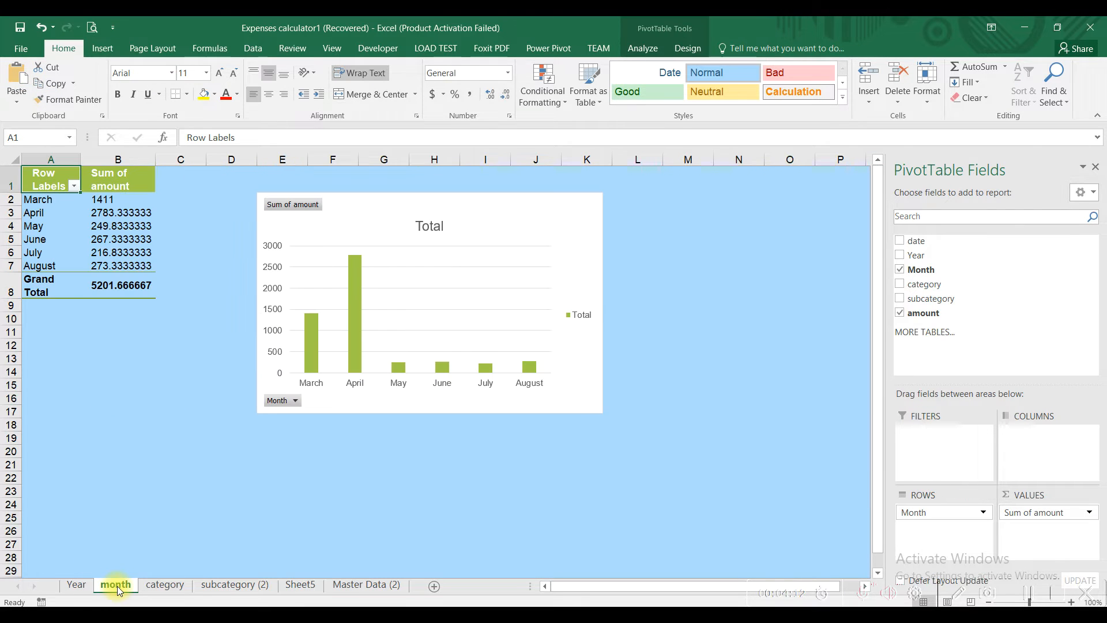
click(380, 253)
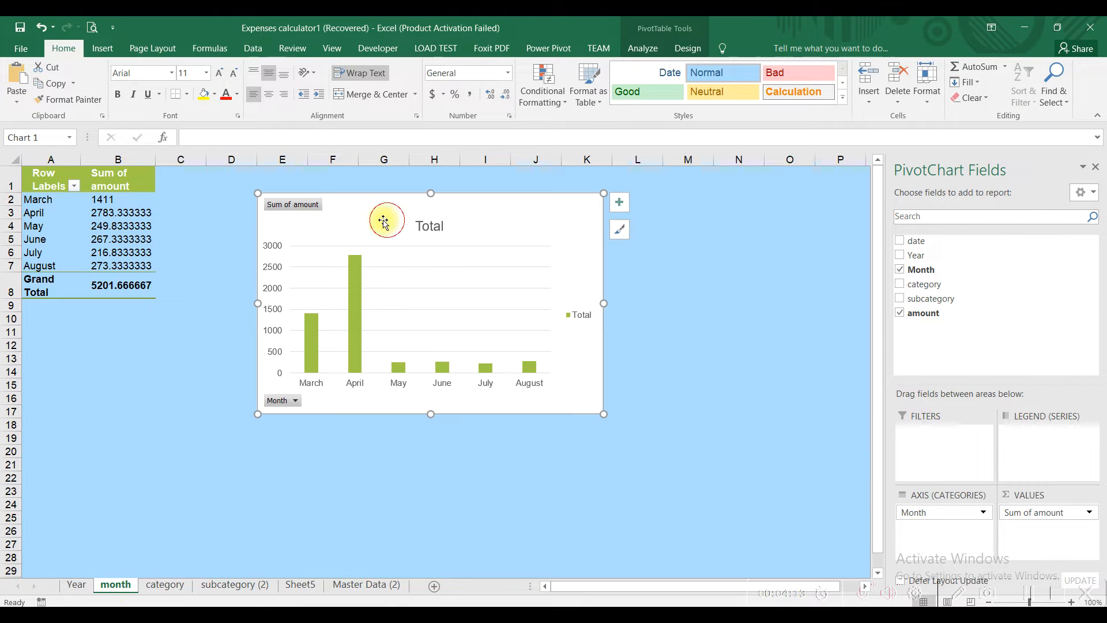
click(299, 586)
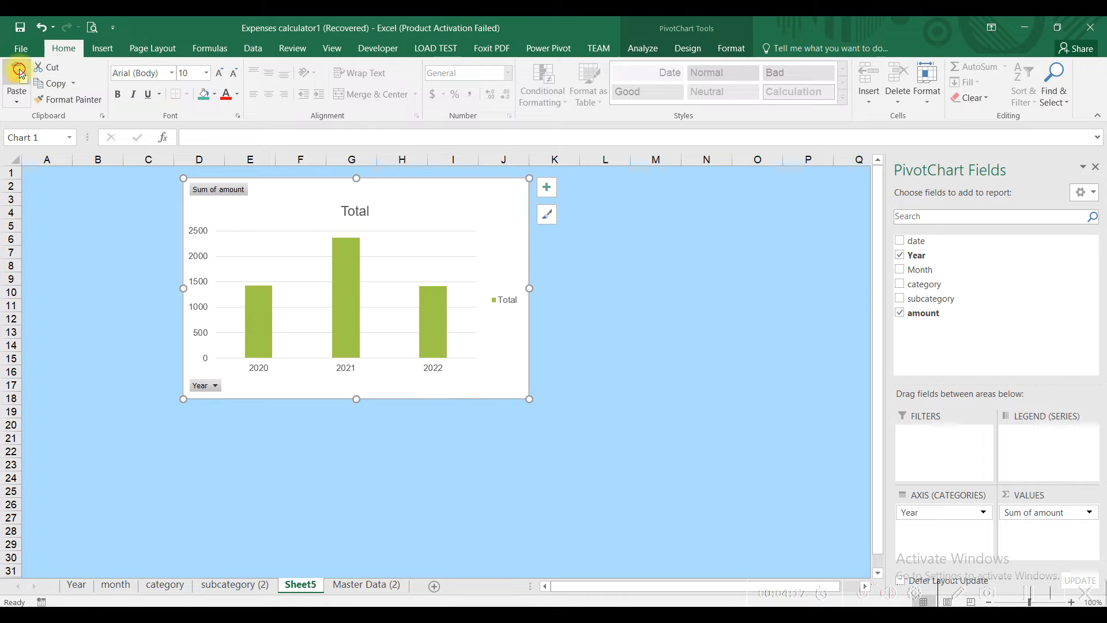
drag(280, 194, 236, 182)
click(539, 304)
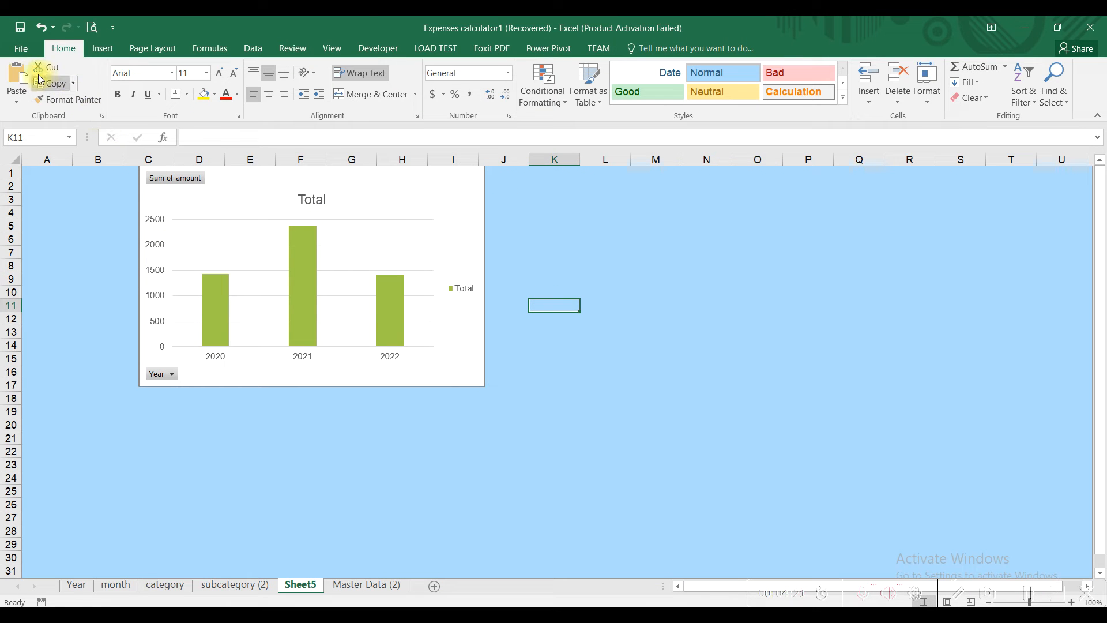
click(17, 75)
drag(645, 321, 605, 188)
Step: Paste the category pivot chart onto Sheet5 at cell F22
click(165, 584)
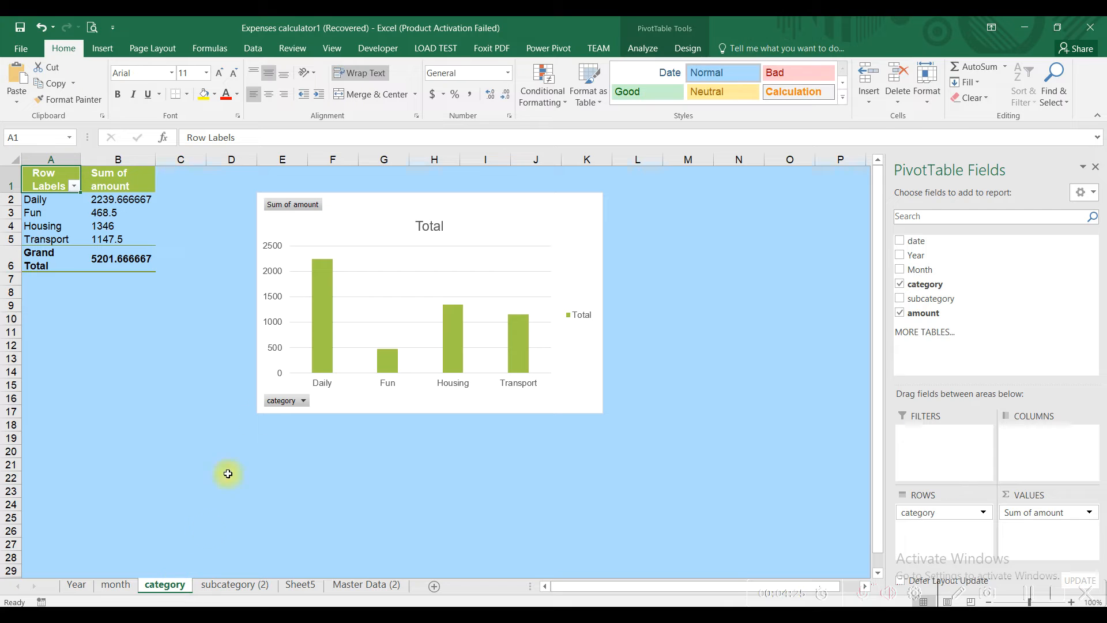
click(342, 226)
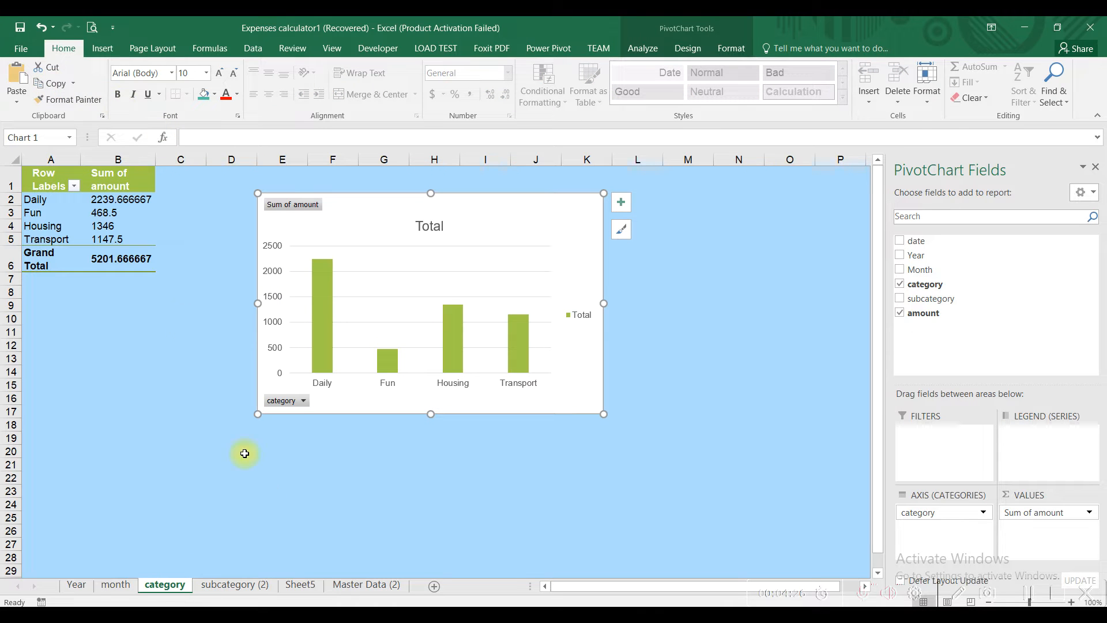
click(299, 584)
click(320, 451)
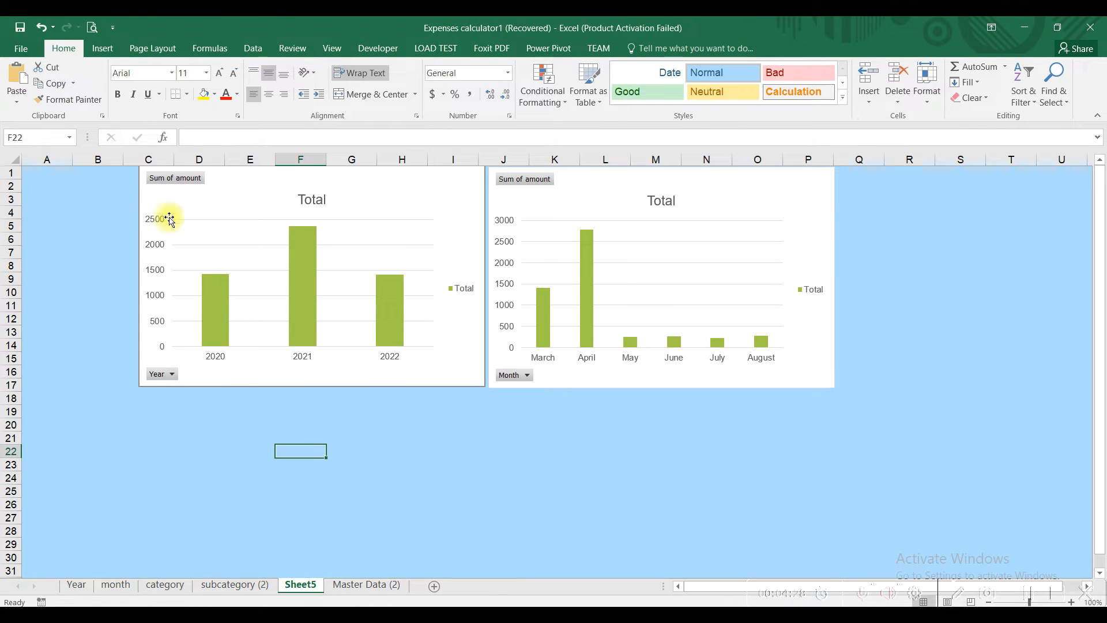
click(13, 80)
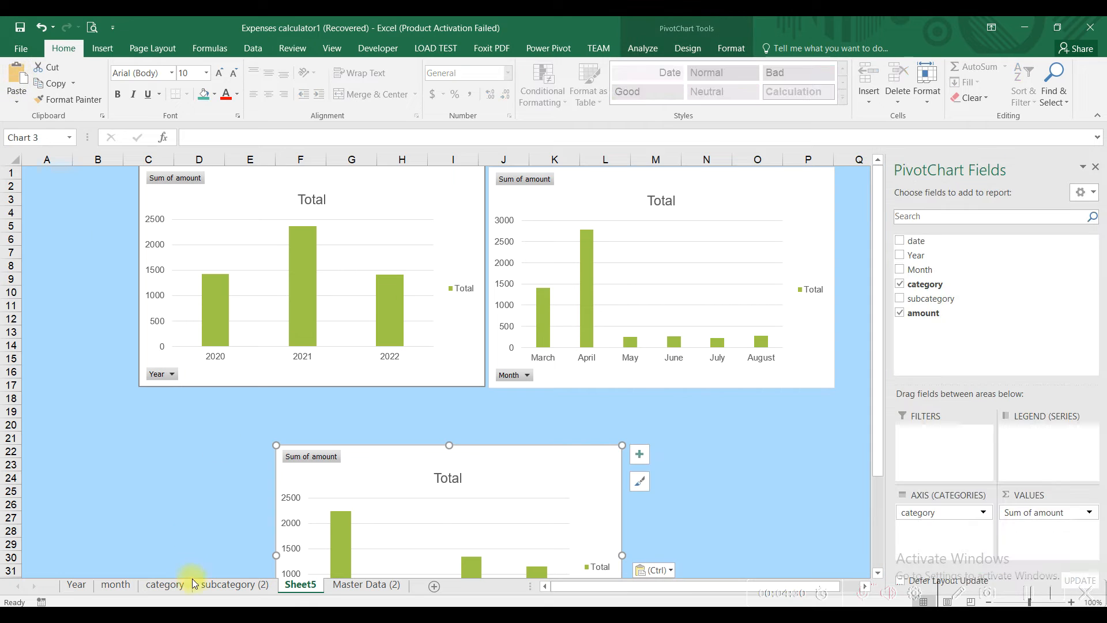
Step: Paste the subcategory chart and align it and the category chart as the bottom row
click(233, 584)
click(333, 232)
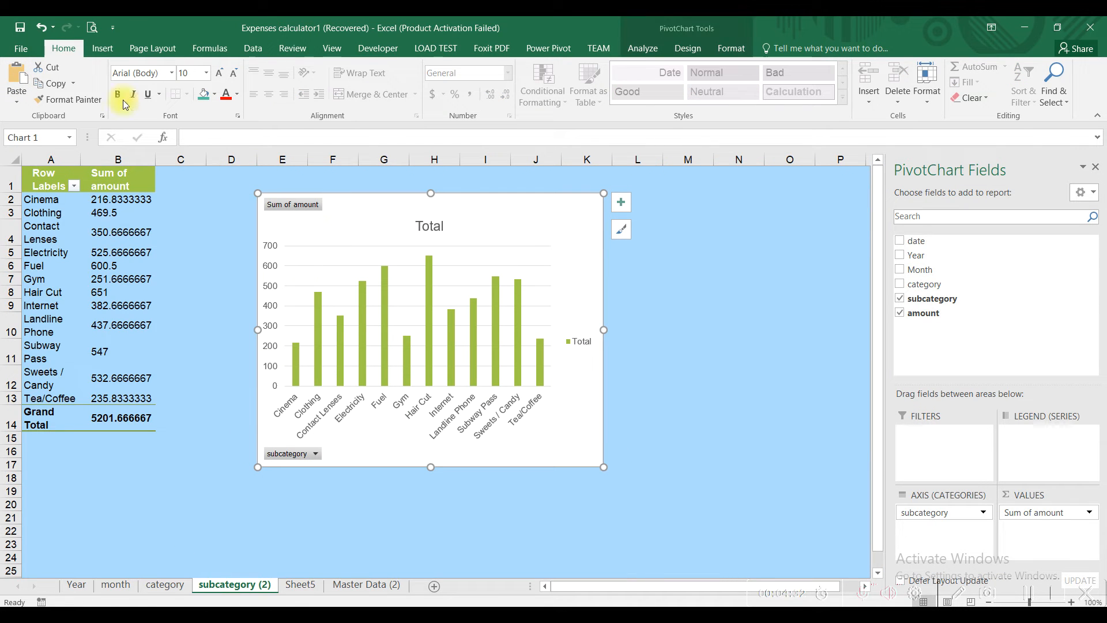
click(297, 584)
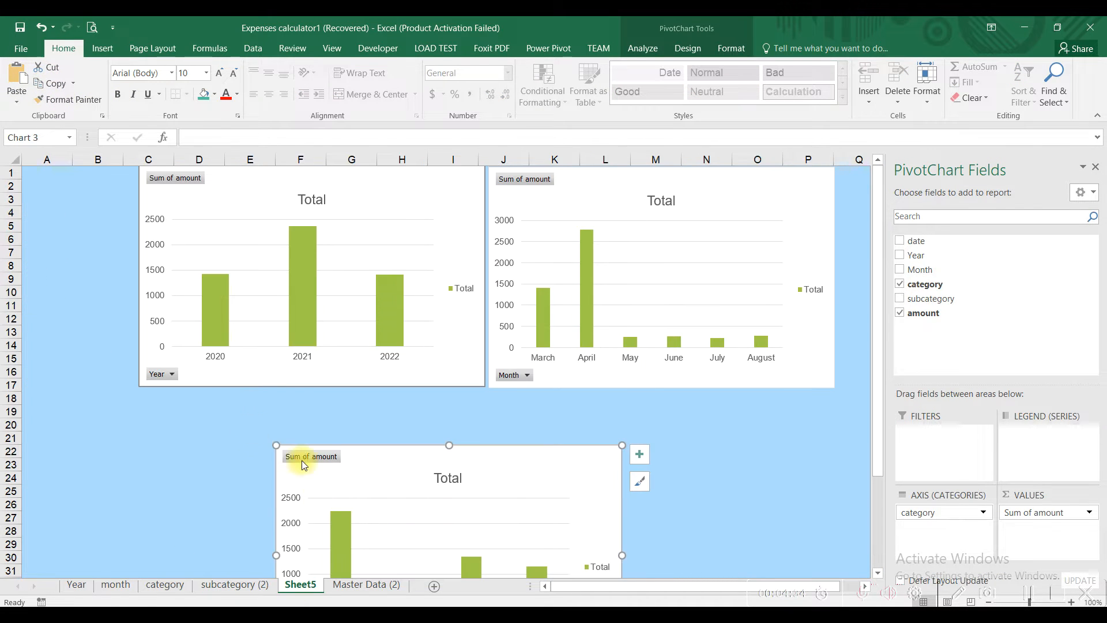
click(249, 424)
click(26, 89)
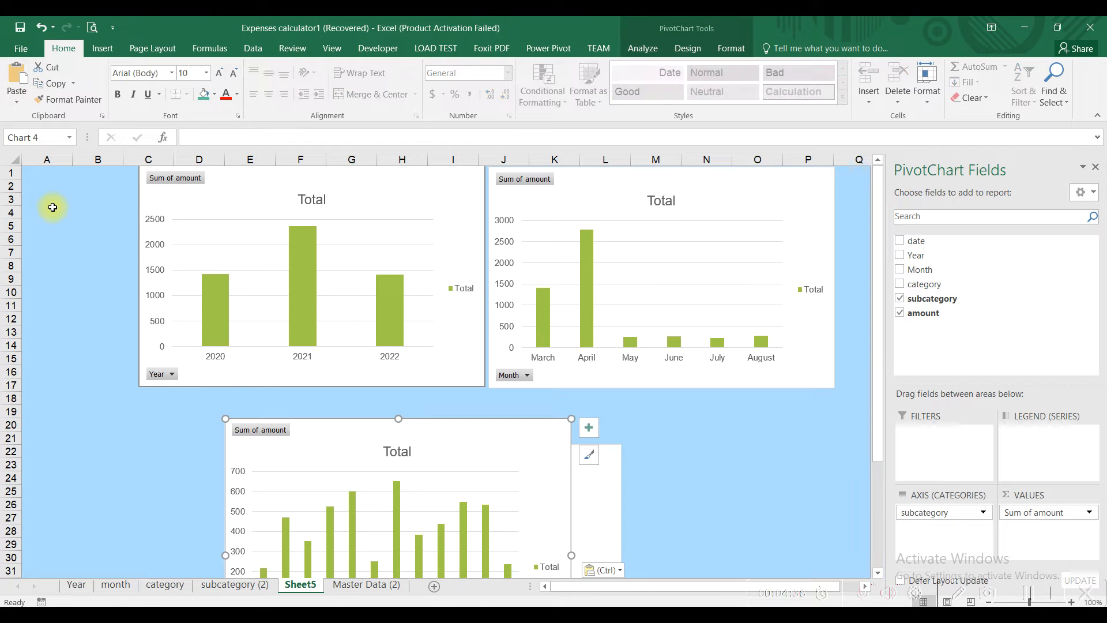
drag(297, 433, 576, 402)
drag(390, 467, 260, 403)
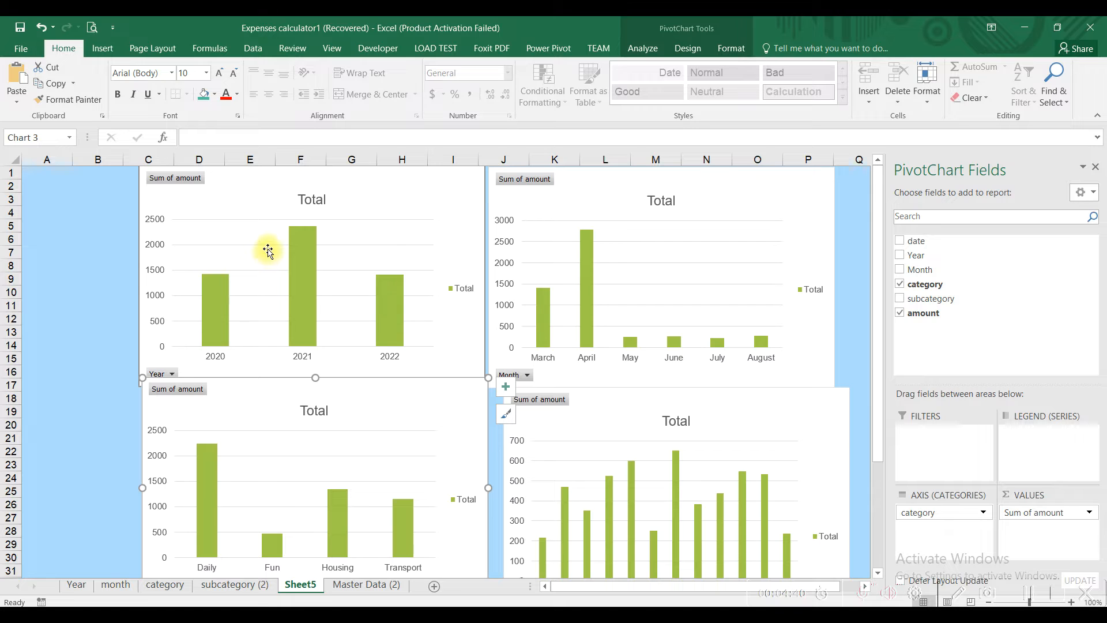
drag(237, 427, 243, 442)
click(213, 213)
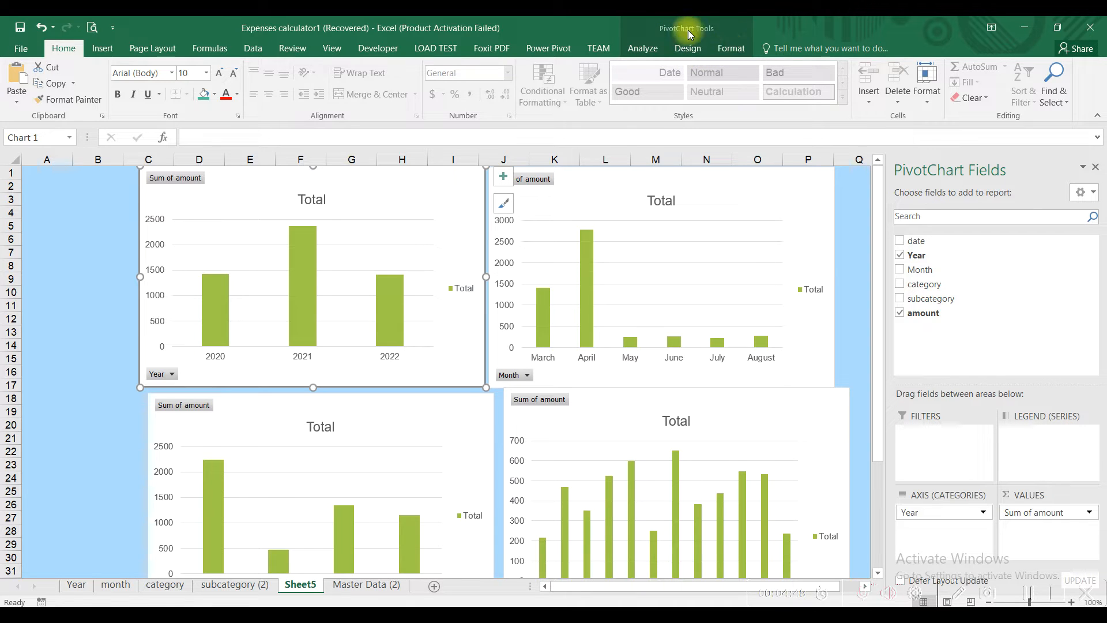
Step: Change the Year pivot chart on Sheet5 to a Pie chart
click(75, 226)
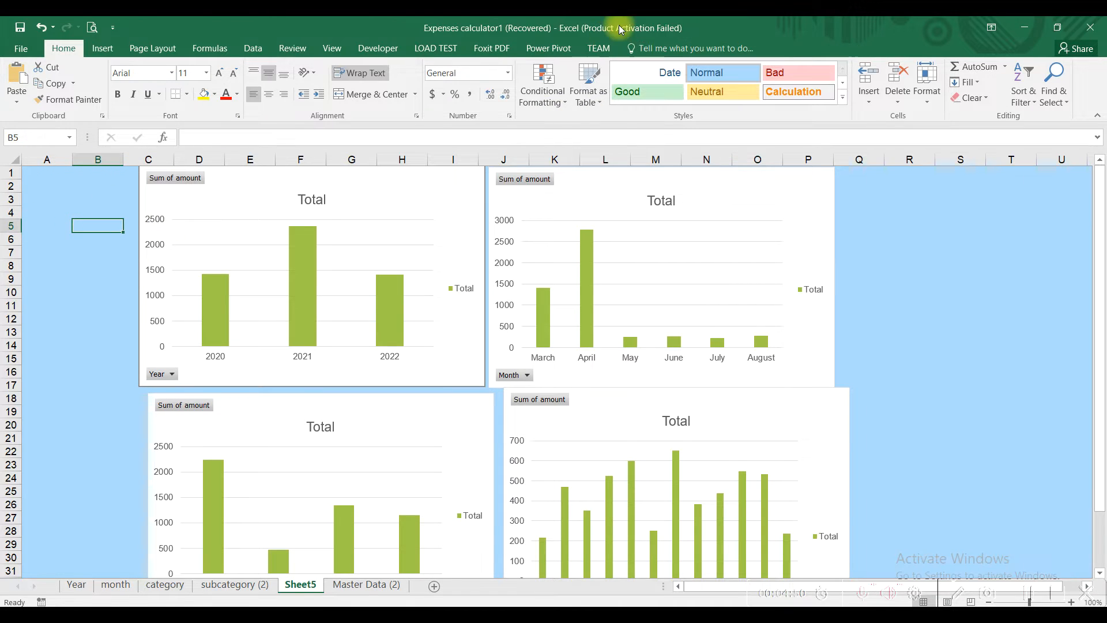
click(273, 182)
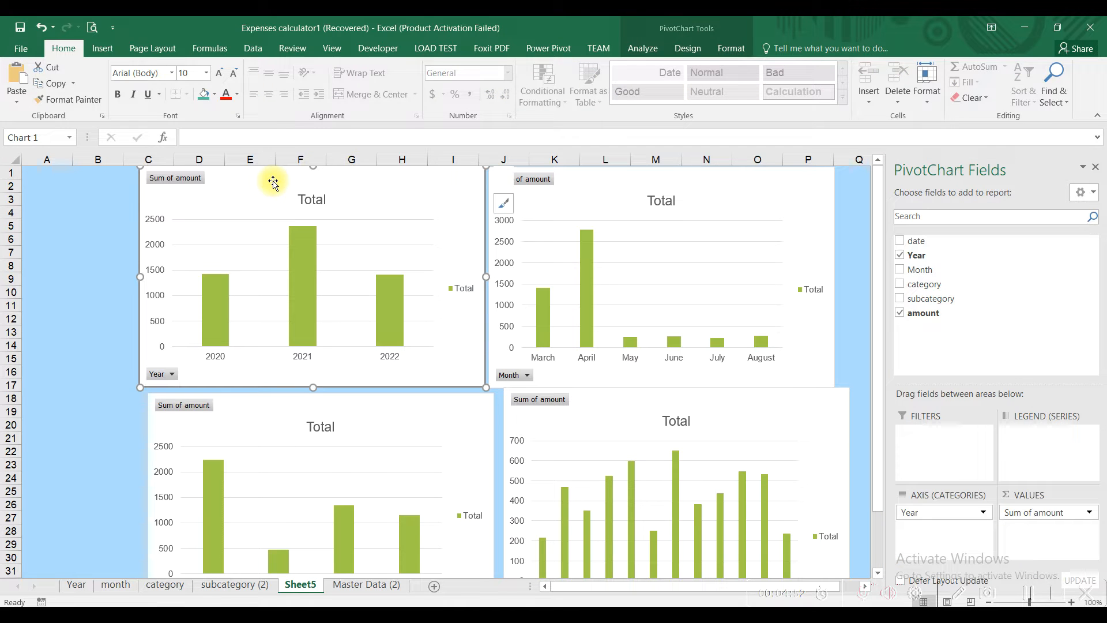
click(694, 51)
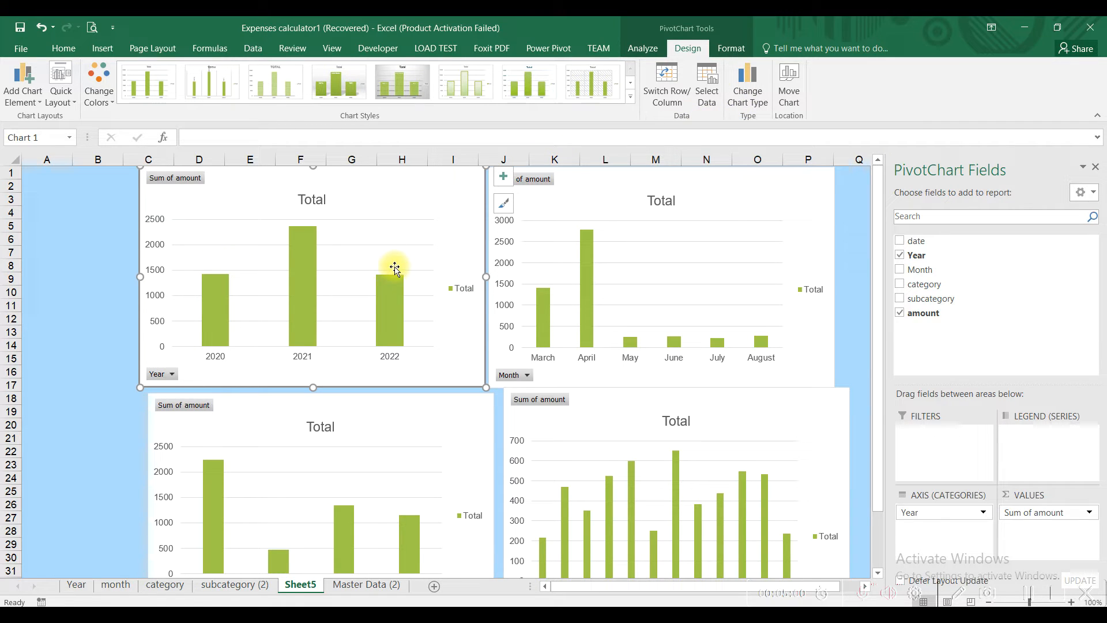
click(739, 96)
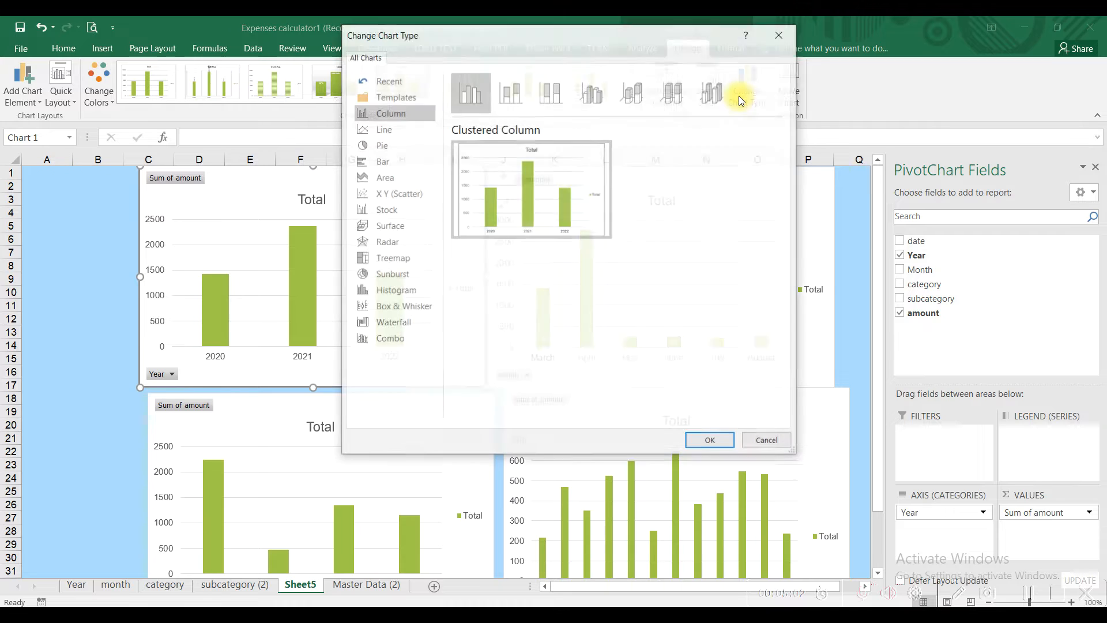
click(393, 142)
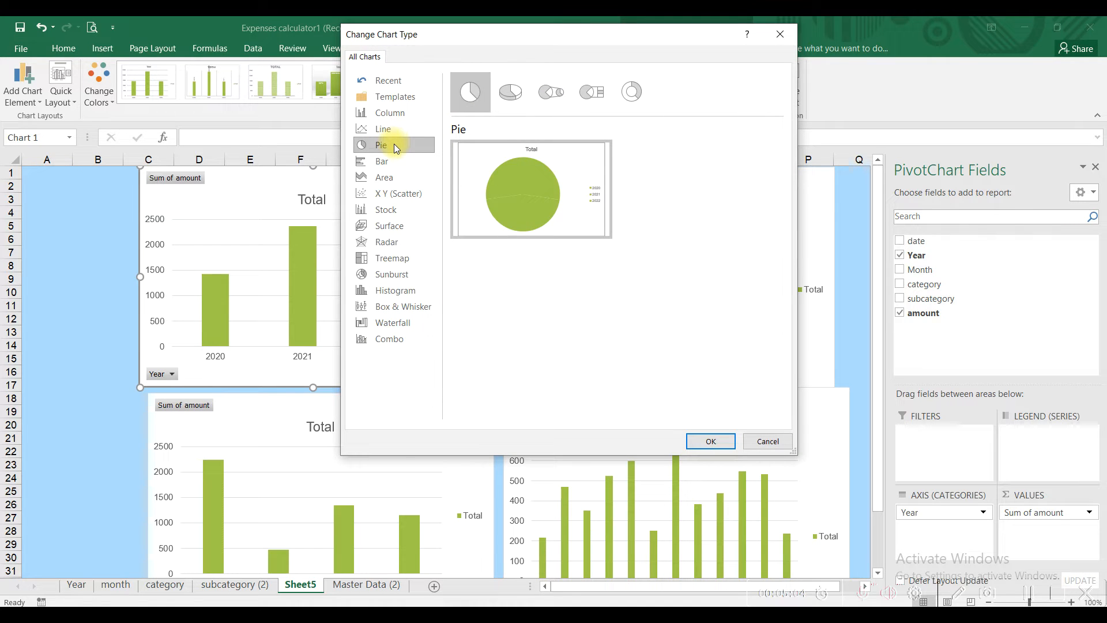
click(704, 441)
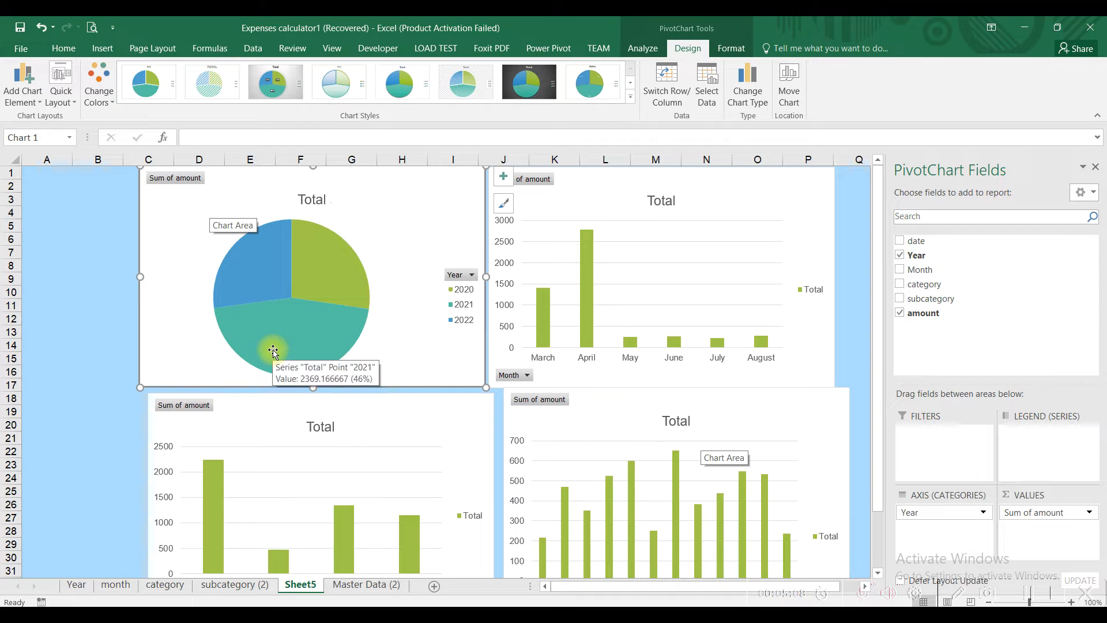
click(703, 188)
click(747, 101)
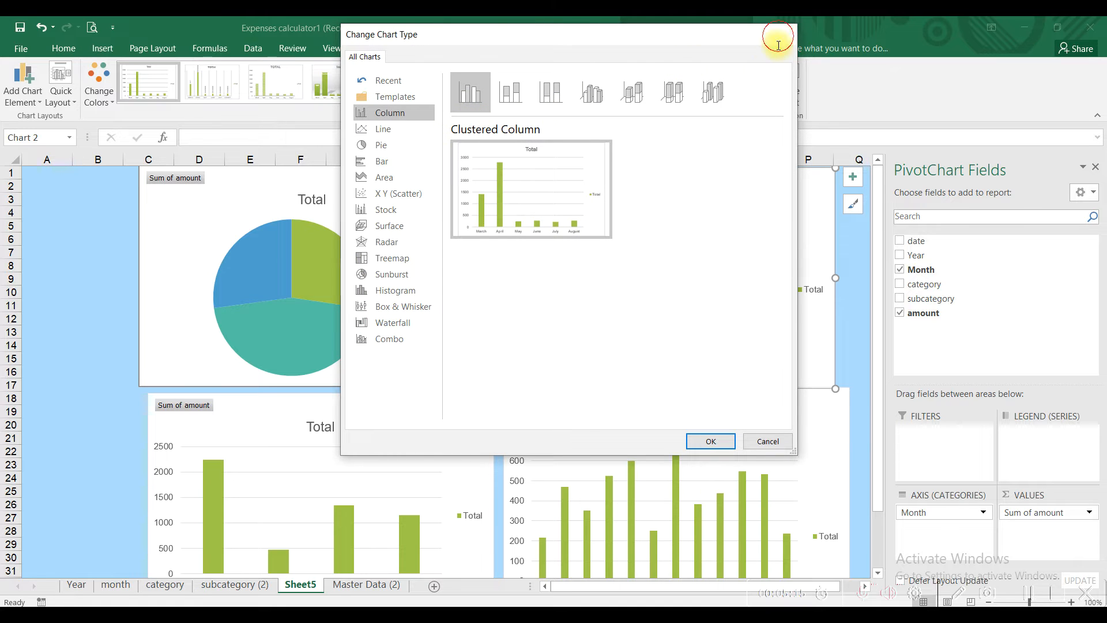
Step: Change the Month chart to a Clustered Bar chart
click(780, 36)
click(747, 92)
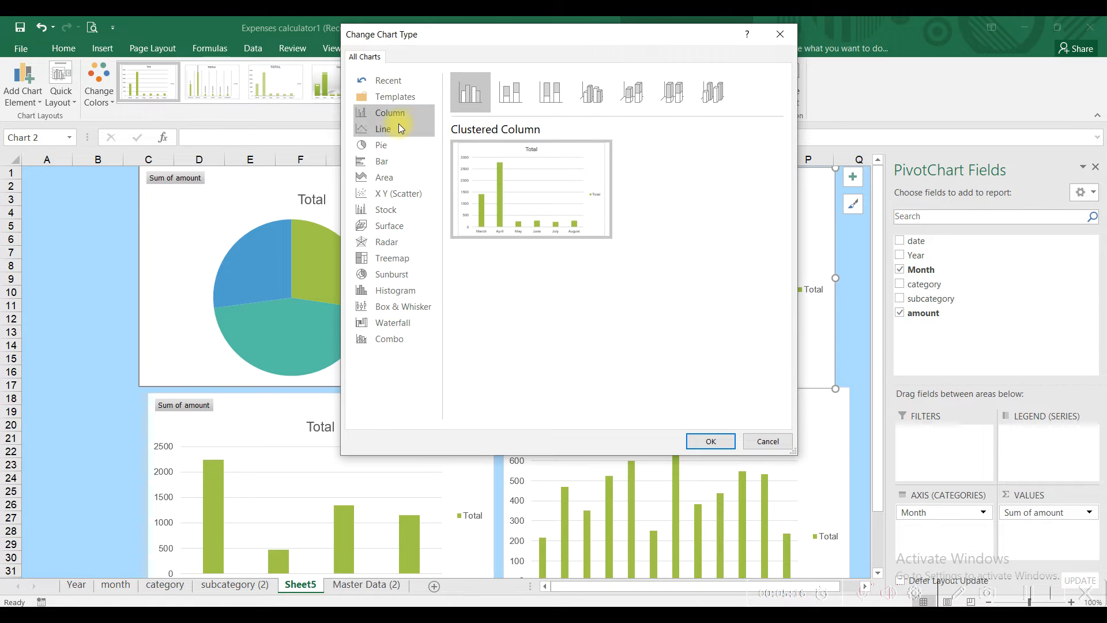
click(390, 160)
mouse_move(520, 220)
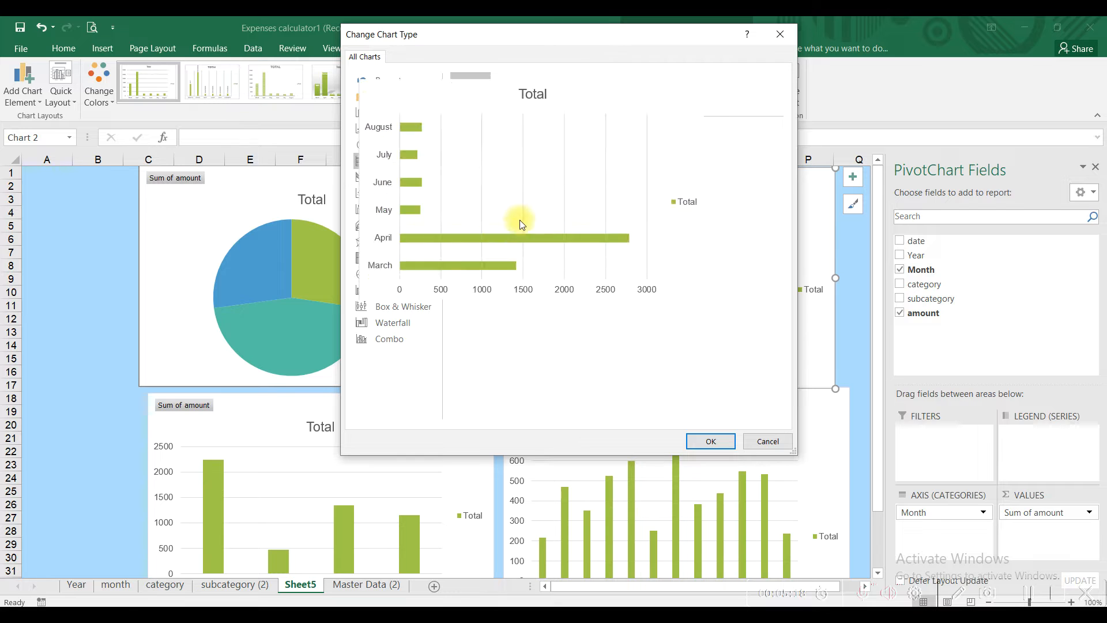
click(705, 441)
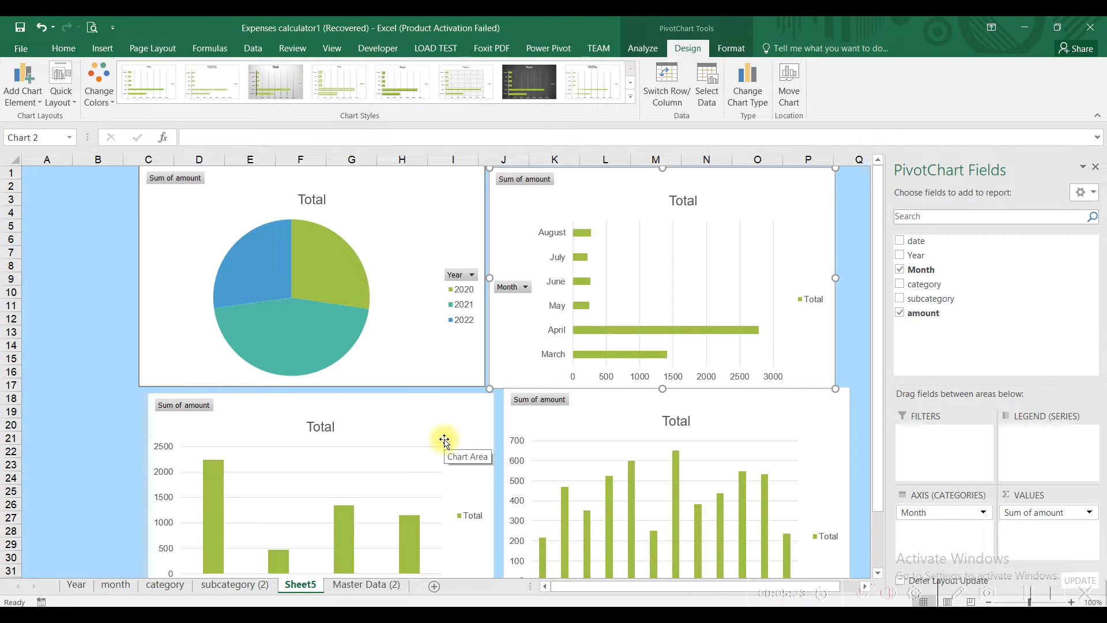
Step: Change the subcategory chart to a Line chart, leaving category as columns
scroll(445, 441, down, 1)
scroll(432, 538, down, 1)
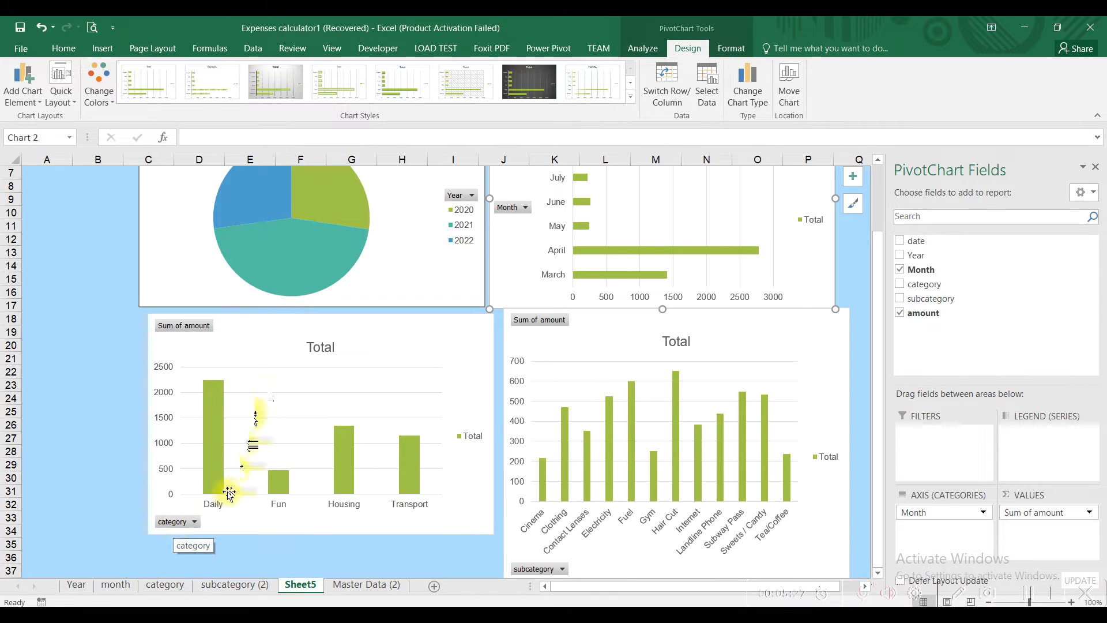
click(270, 340)
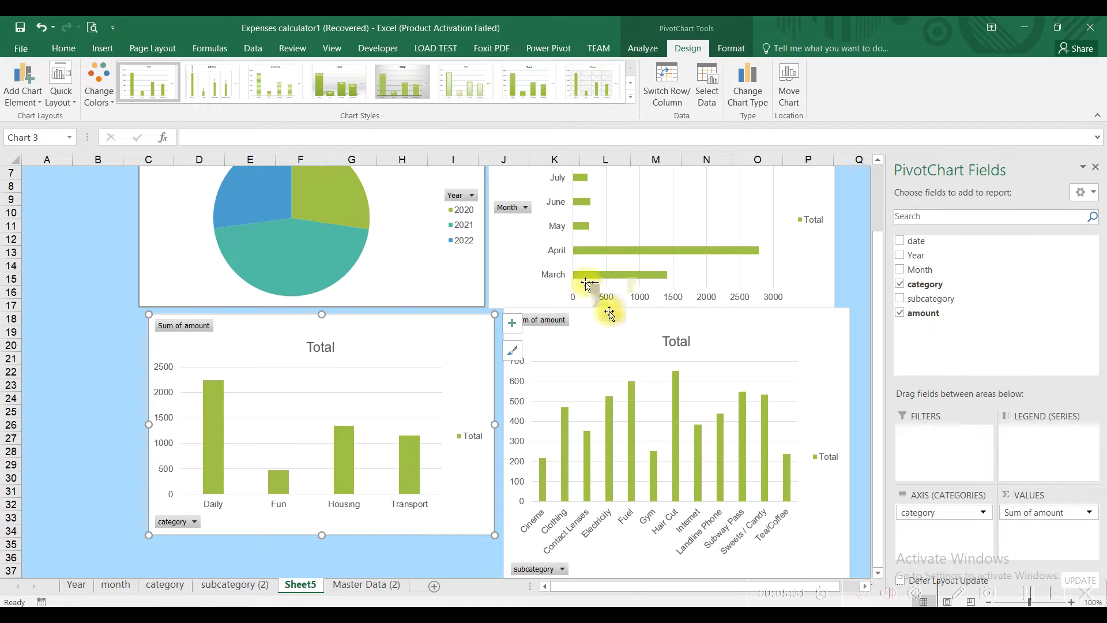
click(625, 328)
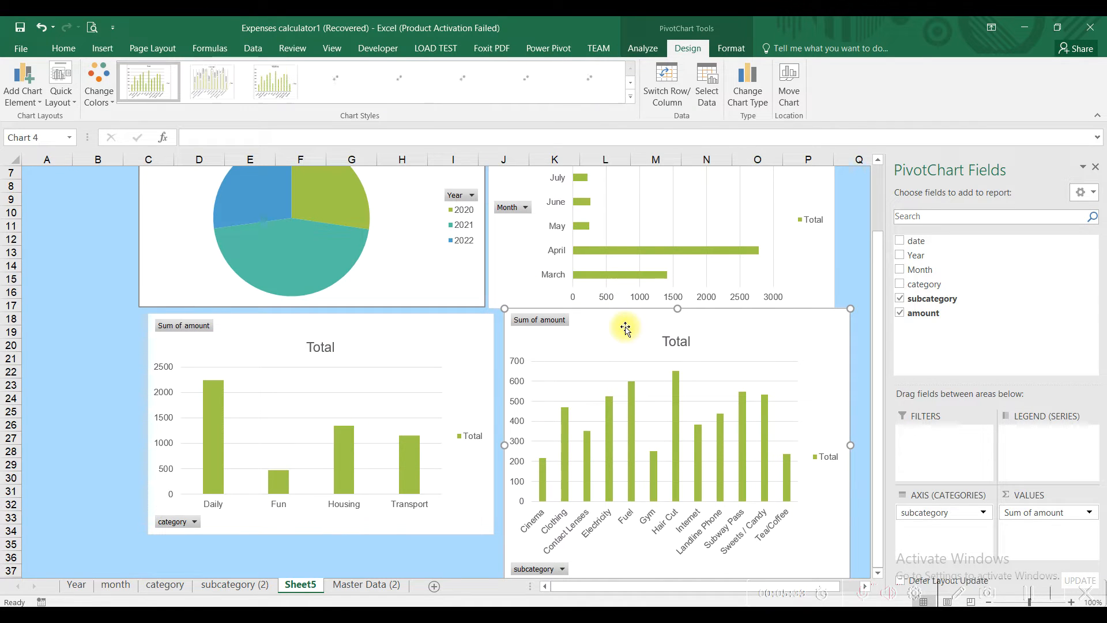
click(749, 106)
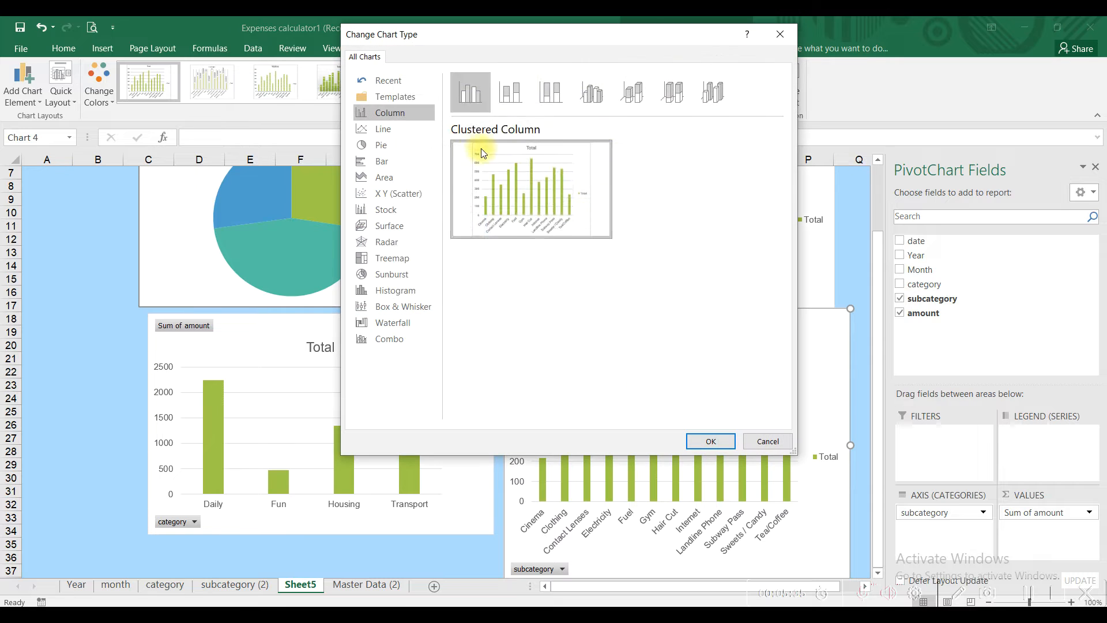
click(382, 129)
mouse_move(575, 202)
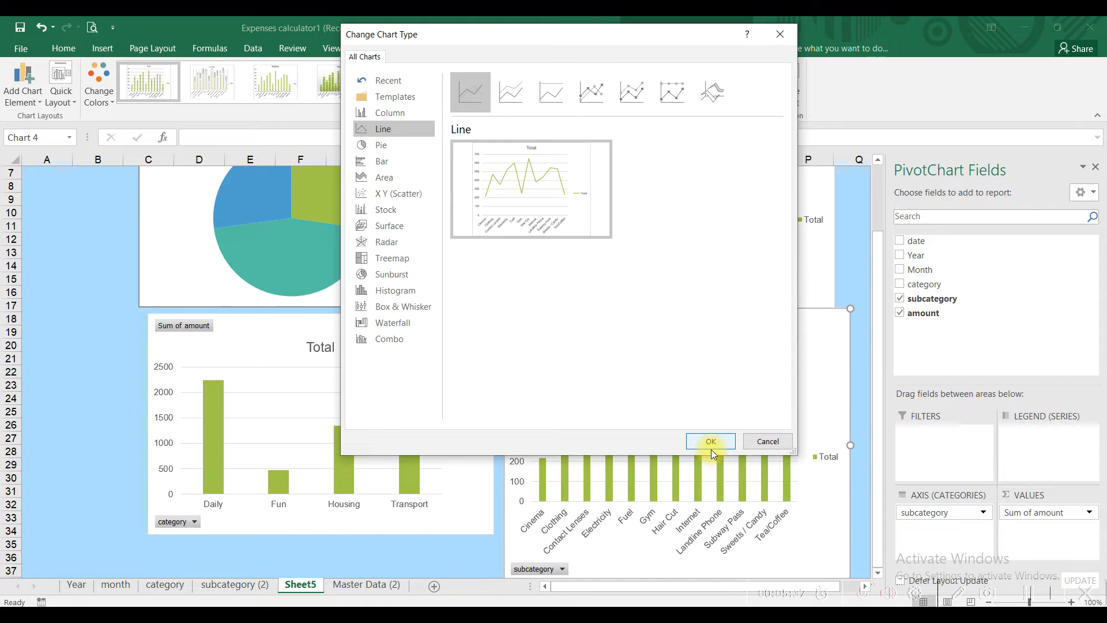
click(711, 441)
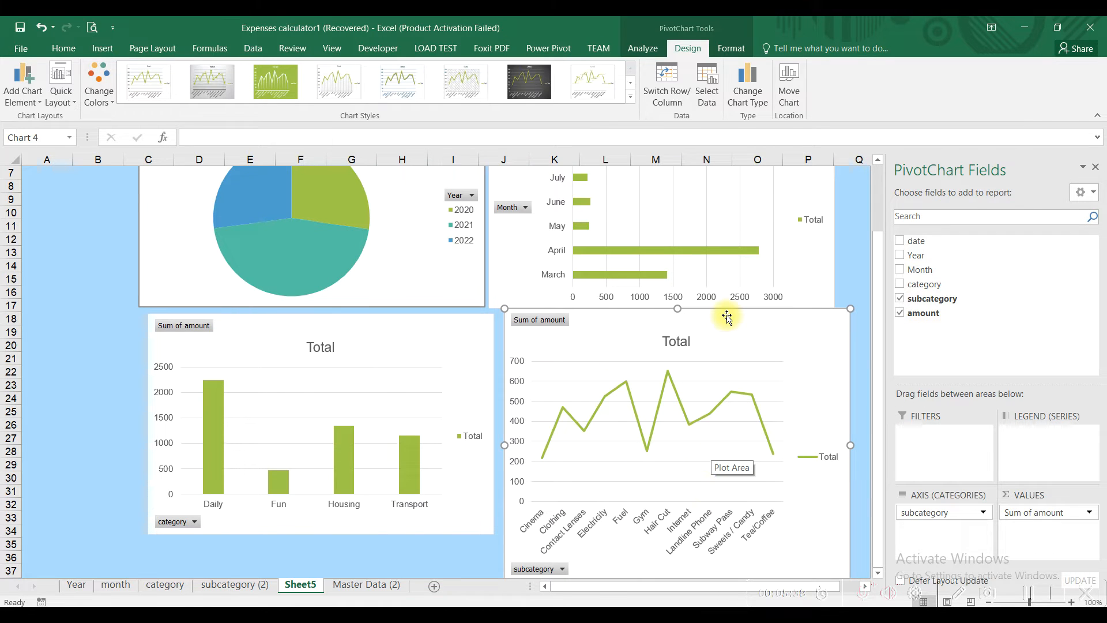
click(854, 262)
scroll(850, 327, up, 2)
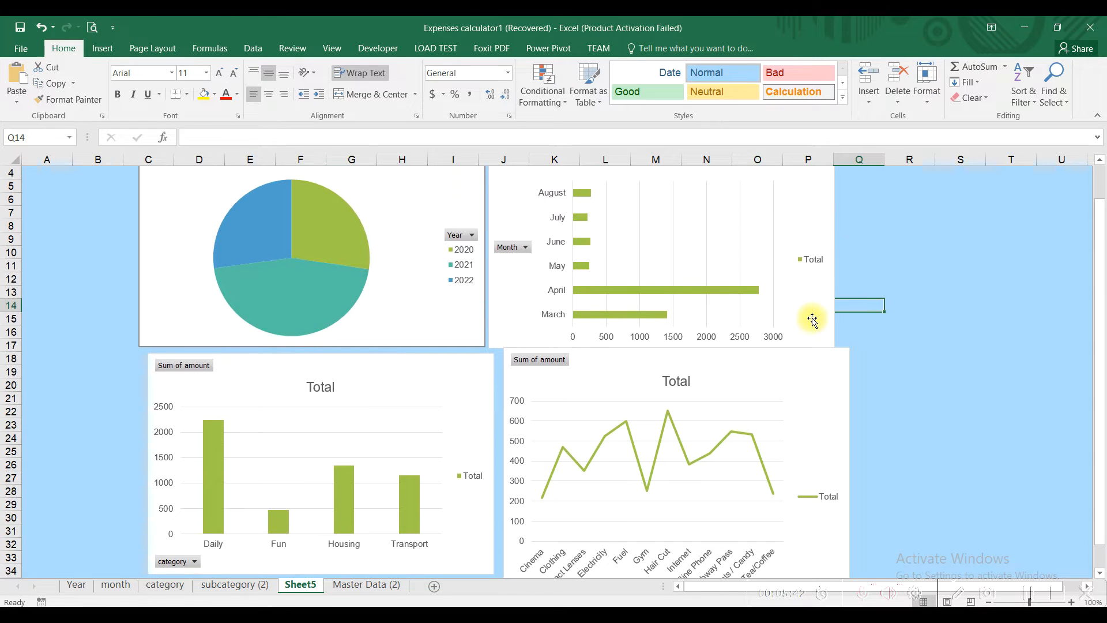
Step: Shrink the Year pie and Month bar charts and reposition the pie
click(269, 200)
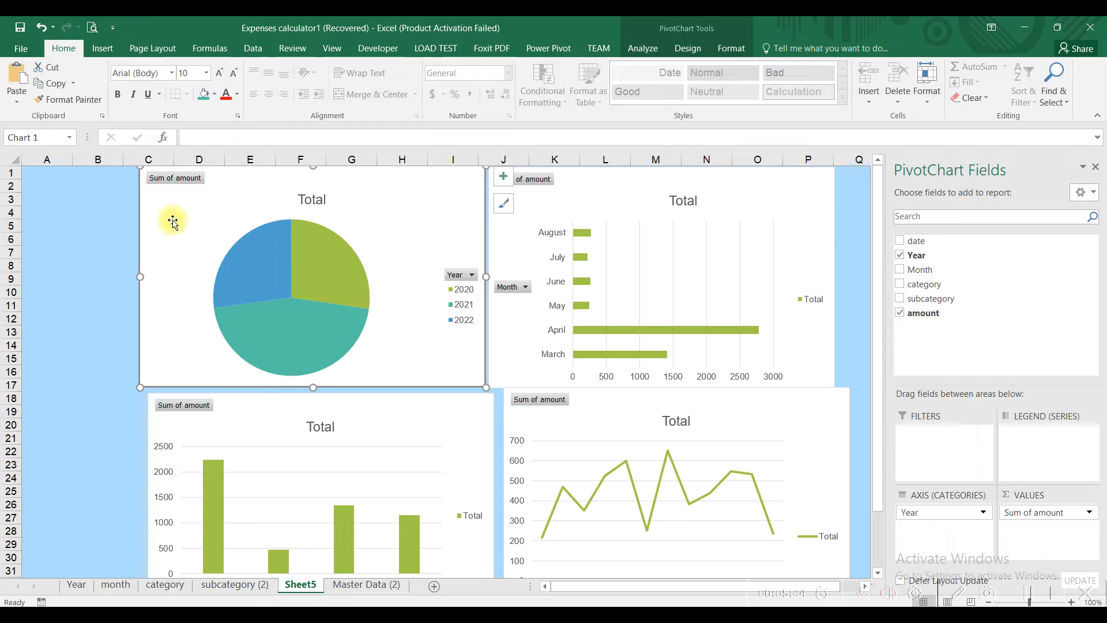
drag(147, 173, 290, 253)
click(513, 199)
drag(489, 167, 612, 252)
drag(430, 256, 568, 202)
drag(314, 420, 309, 225)
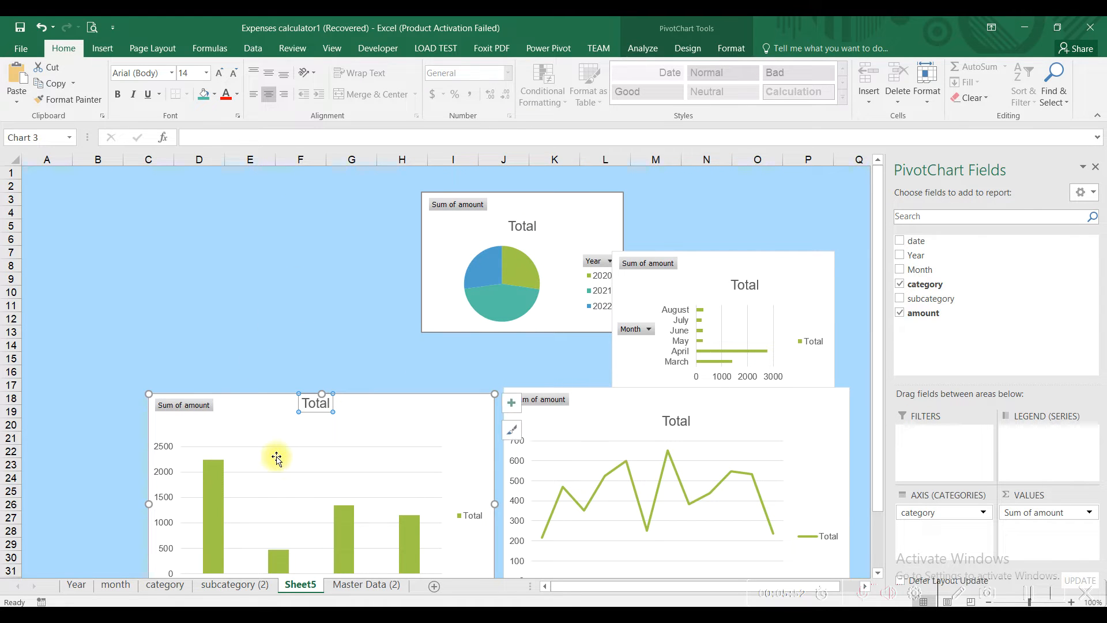
Step: Move the category column chart to the top-left, resized over columns C–H
drag(254, 415, 208, 189)
drag(452, 387, 389, 352)
drag(310, 235, 361, 233)
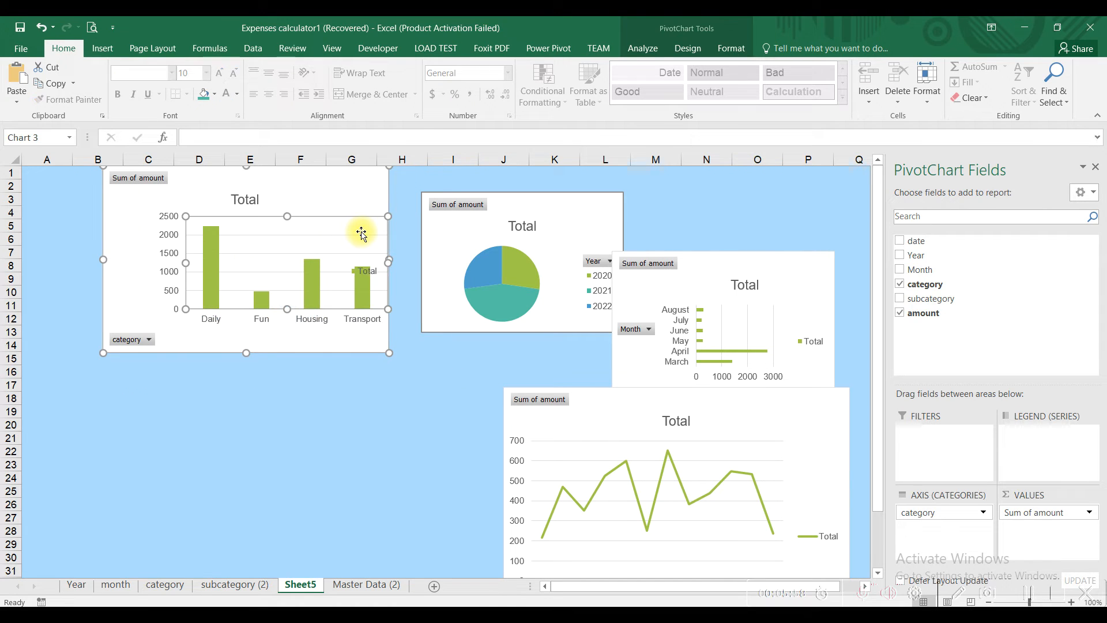
key(ctrl+z)
drag(358, 185, 403, 186)
Step: Place the subcategory line chart under the category chart and set its width to 7"
click(553, 408)
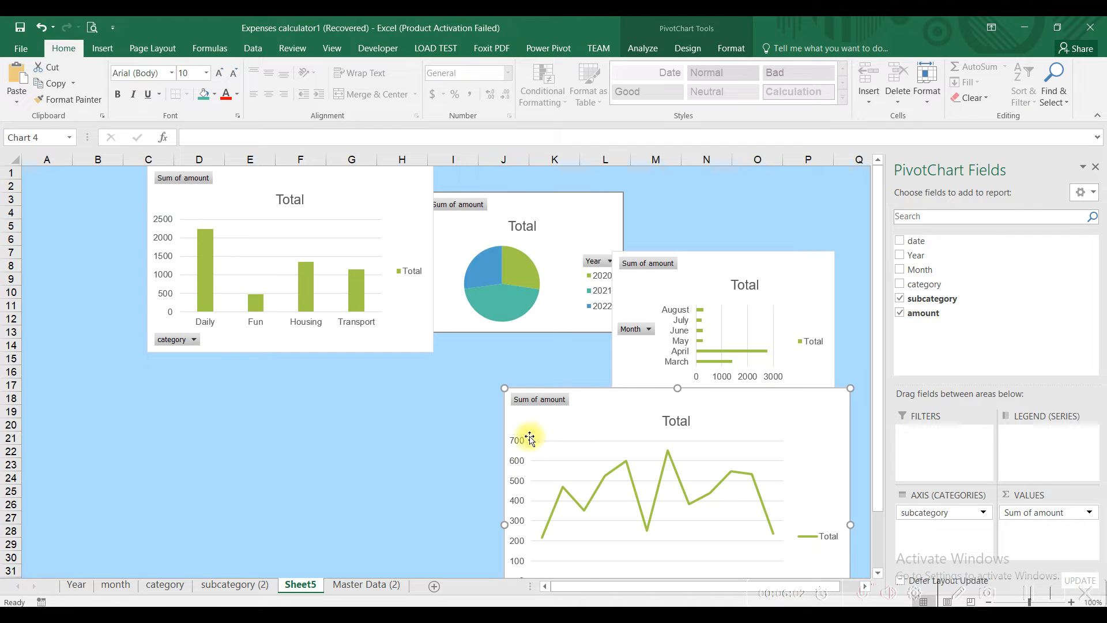
drag(568, 430, 316, 356)
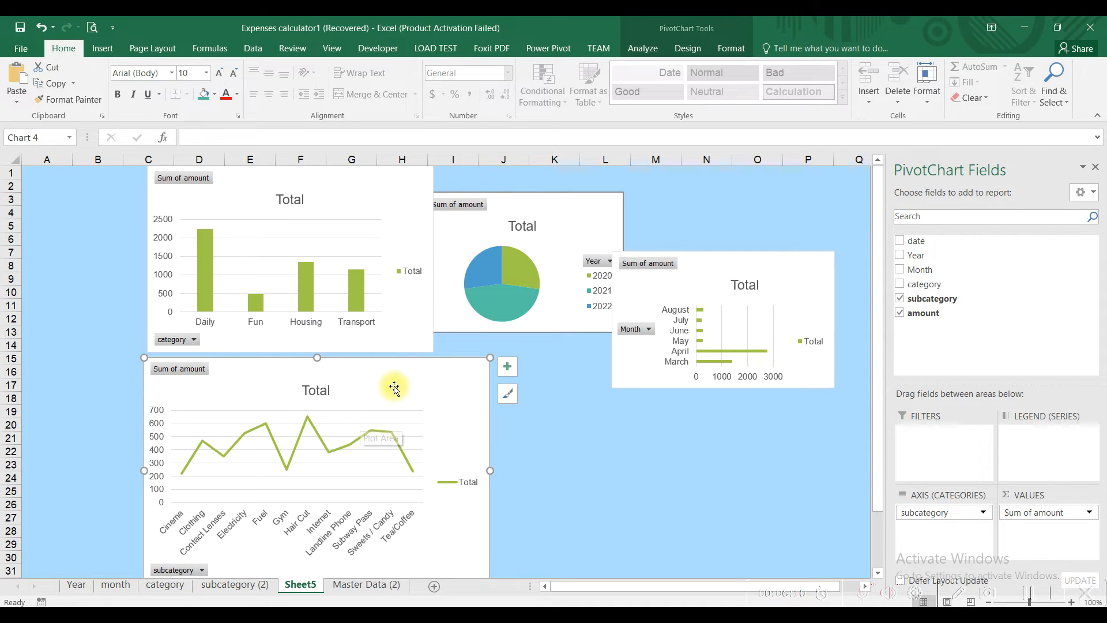
click(724, 49)
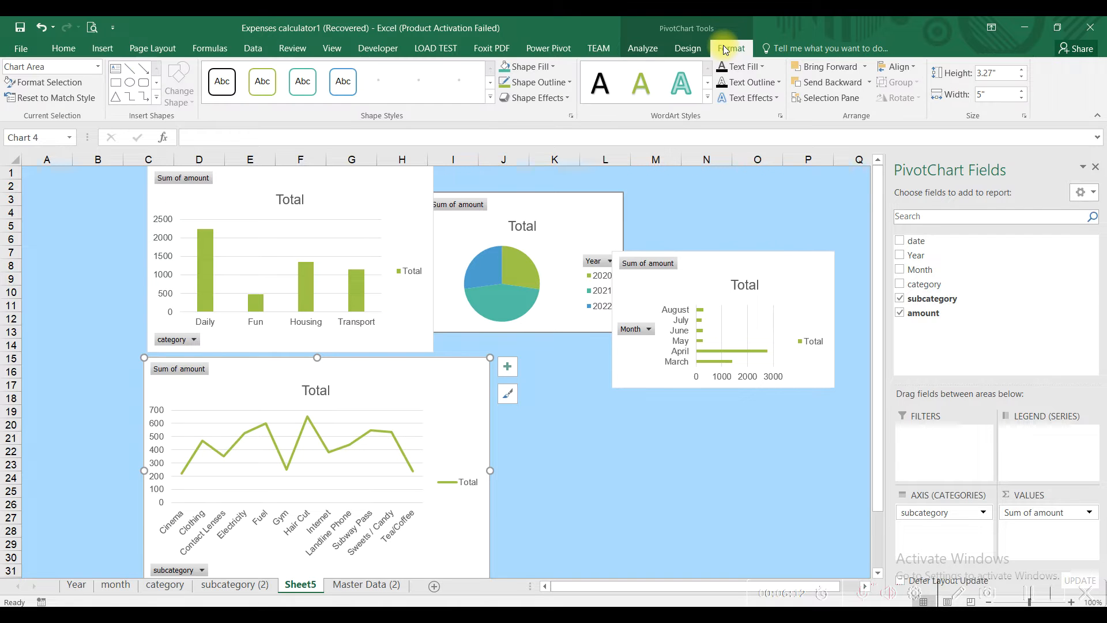
click(1000, 95)
text(7)
key(Return)
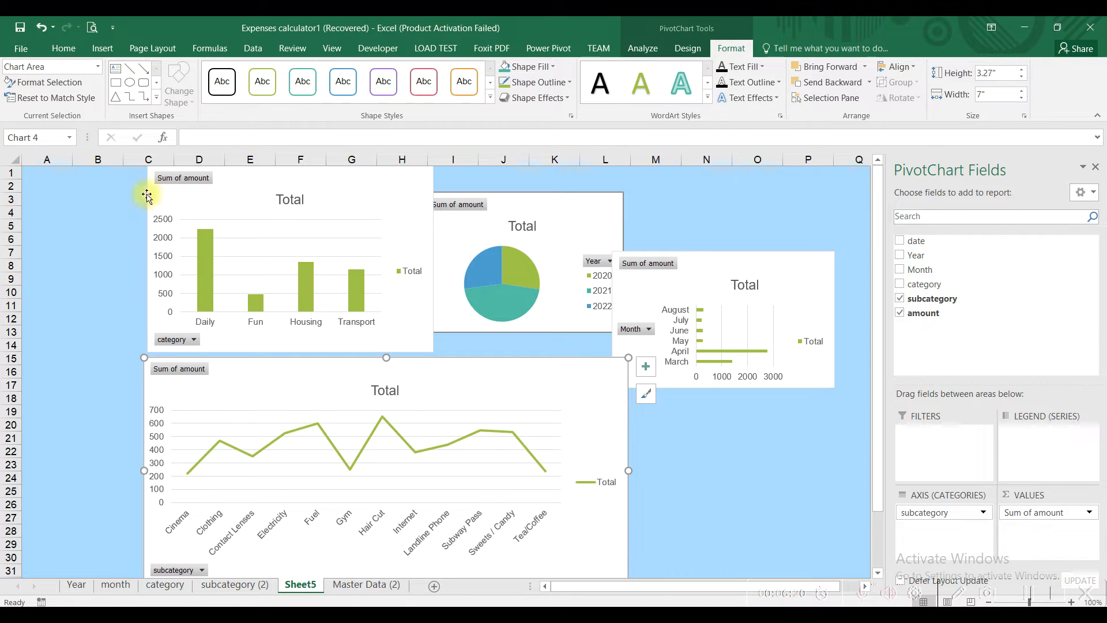
click(98, 211)
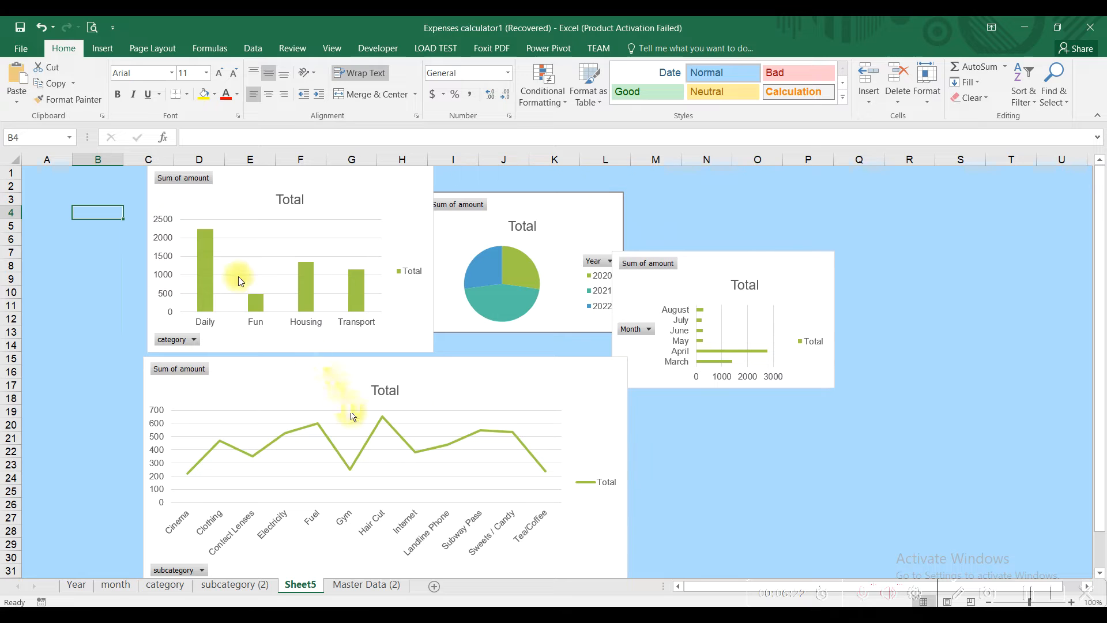
Step: Hide the formula bar, then reposition and enlarge the category column and Year pie charts
click(332, 49)
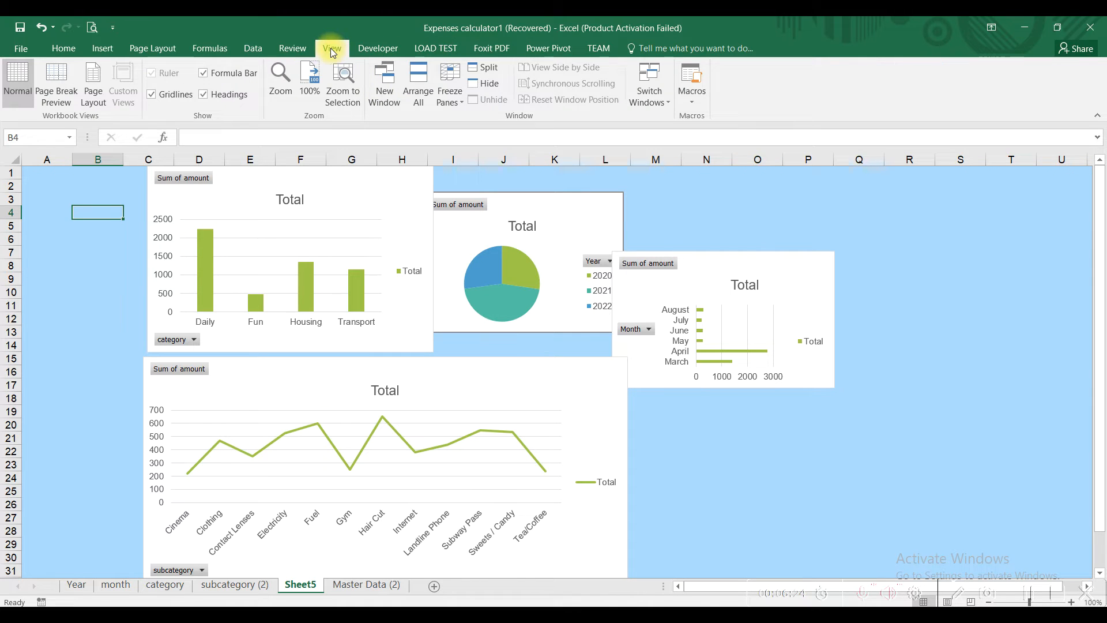
click(220, 74)
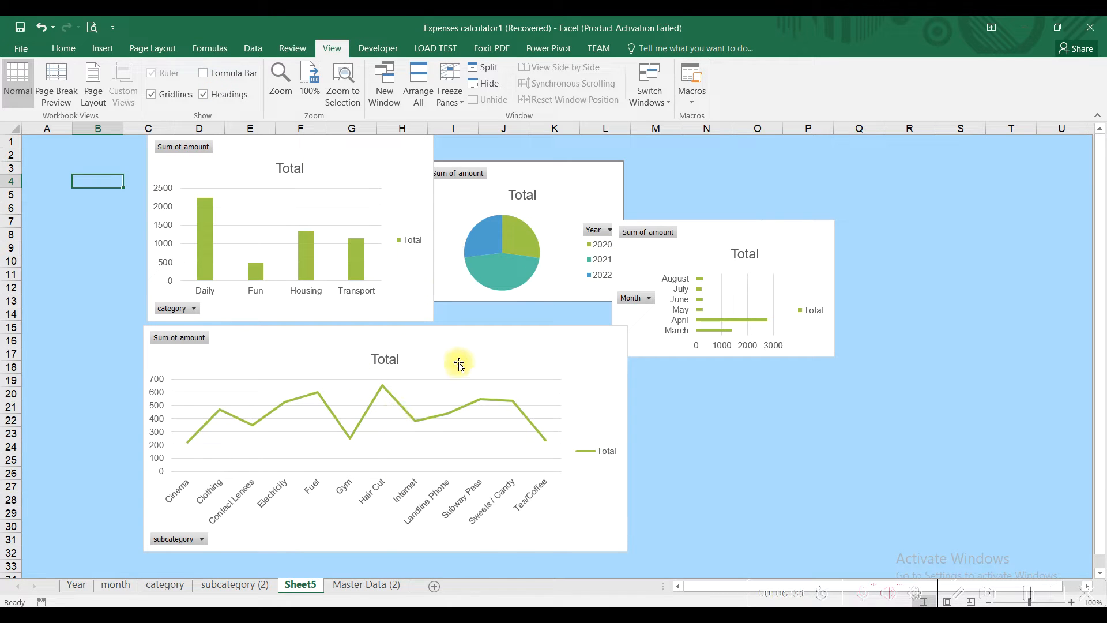
drag(457, 363, 482, 378)
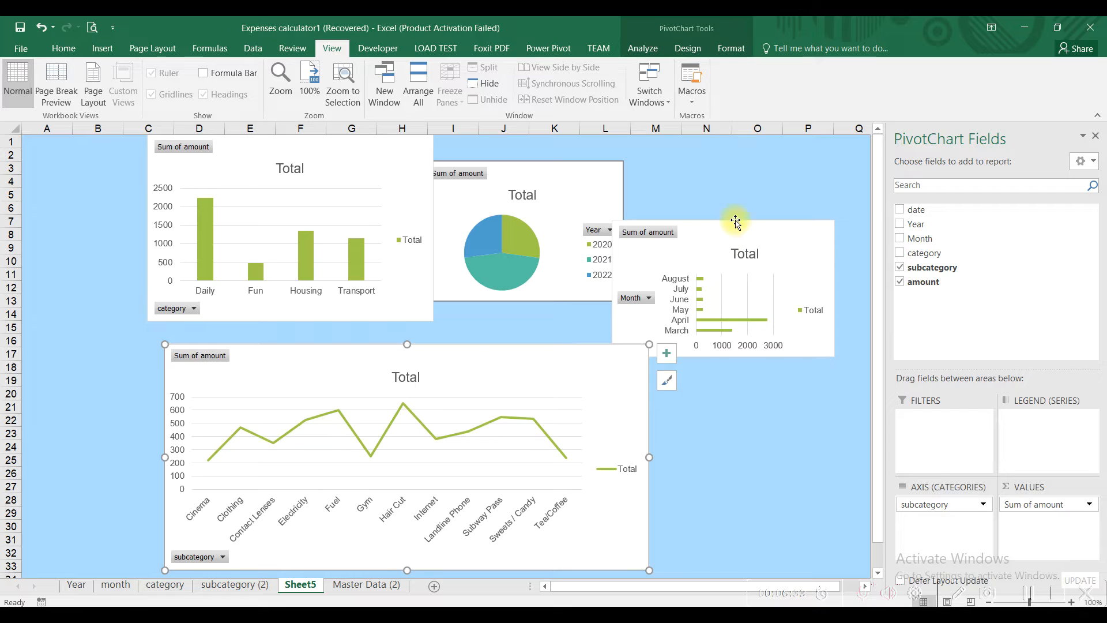
click(750, 195)
drag(703, 235, 762, 153)
drag(557, 172, 614, 154)
drag(412, 155, 433, 157)
drag(456, 322, 507, 342)
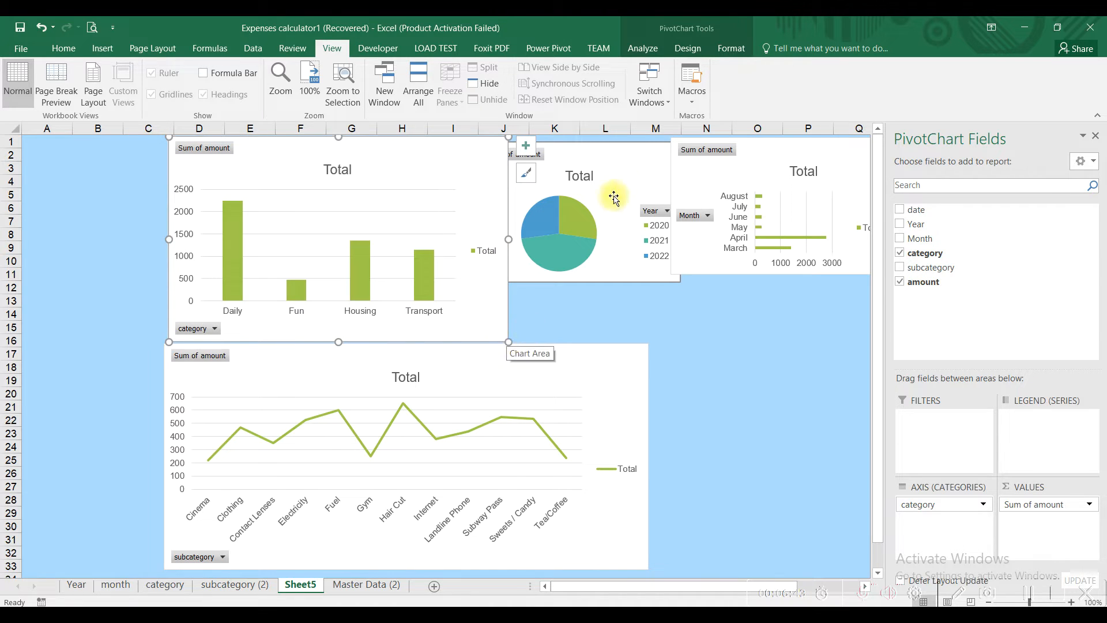
mouse_move(613, 154)
mouse_down()
mouse_move(625, 176)
mouse_move(642, 161)
mouse_move(633, 158)
mouse_up()
drag(713, 278, 718, 334)
drag(723, 339, 723, 339)
click(780, 354)
Step: Move and enlarge the Month bar chart, close the field list, and widen the line chart across the dashboard
drag(833, 154, 904, 148)
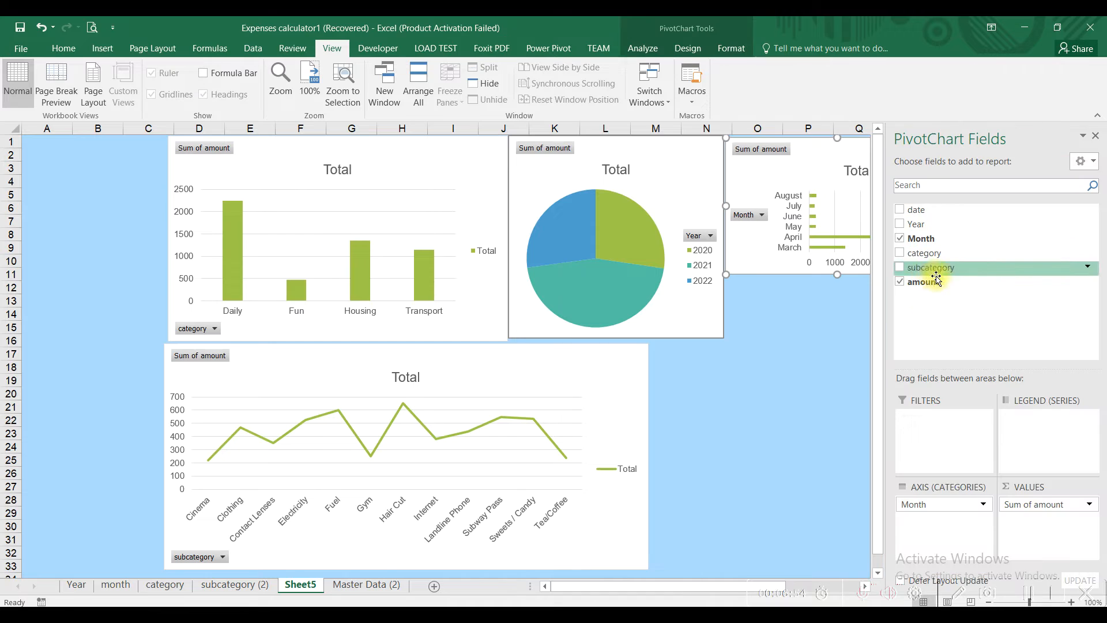
click(796, 343)
click(925, 260)
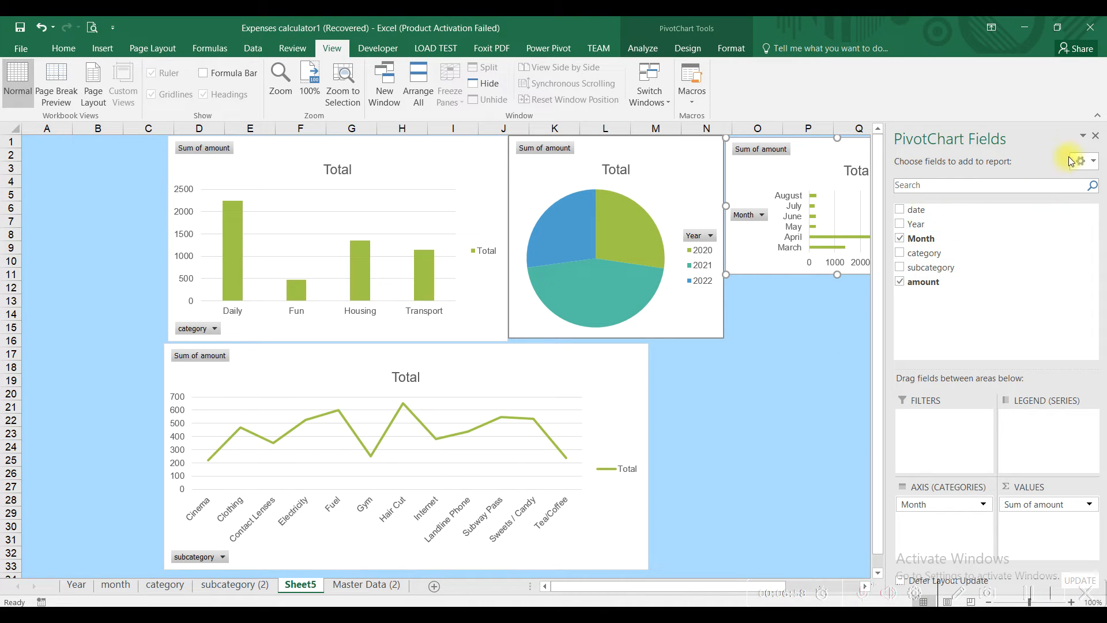
click(1096, 137)
drag(949, 275, 1012, 339)
click(534, 386)
drag(697, 457, 1010, 457)
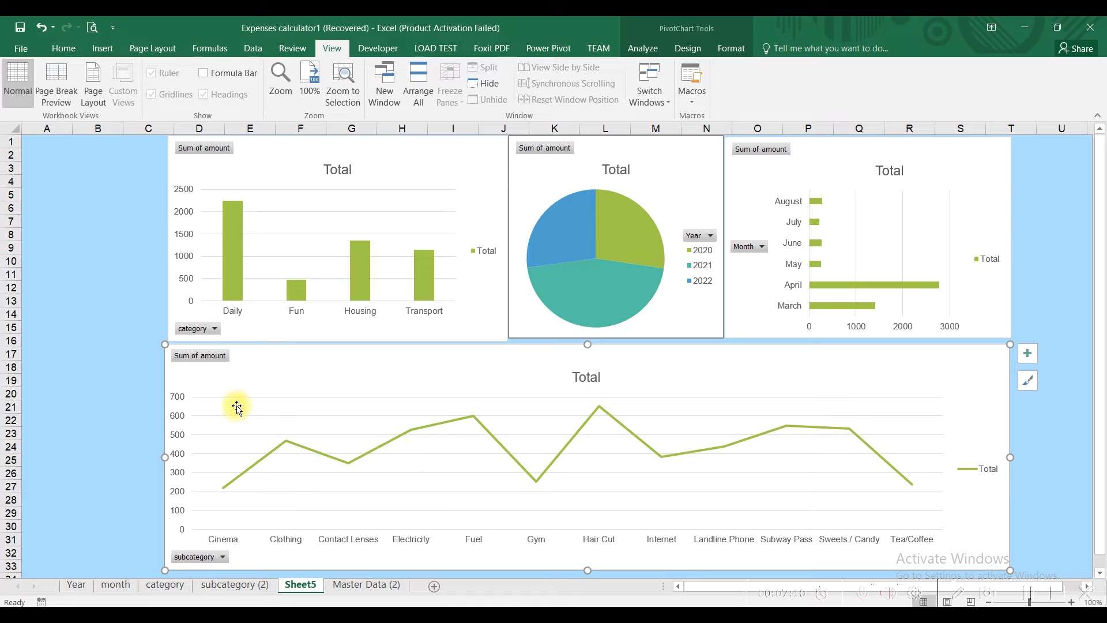
drag(166, 457, 173, 458)
Step: Set the category, Year and Month charts each to a height of 3 inches
click(460, 185)
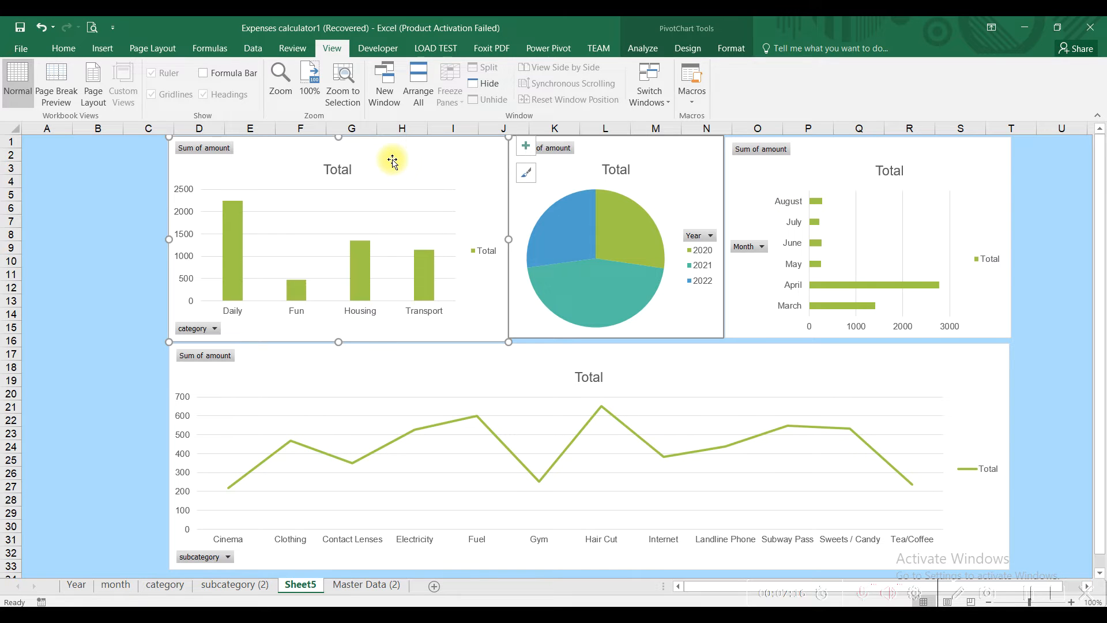
click(731, 48)
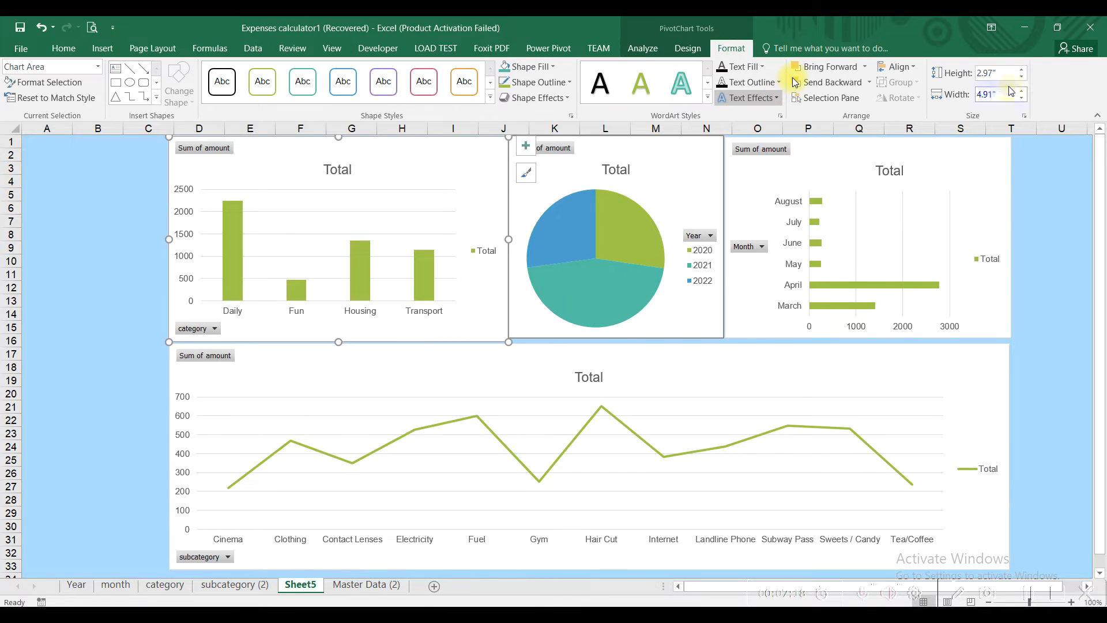
text(3)
key(Return)
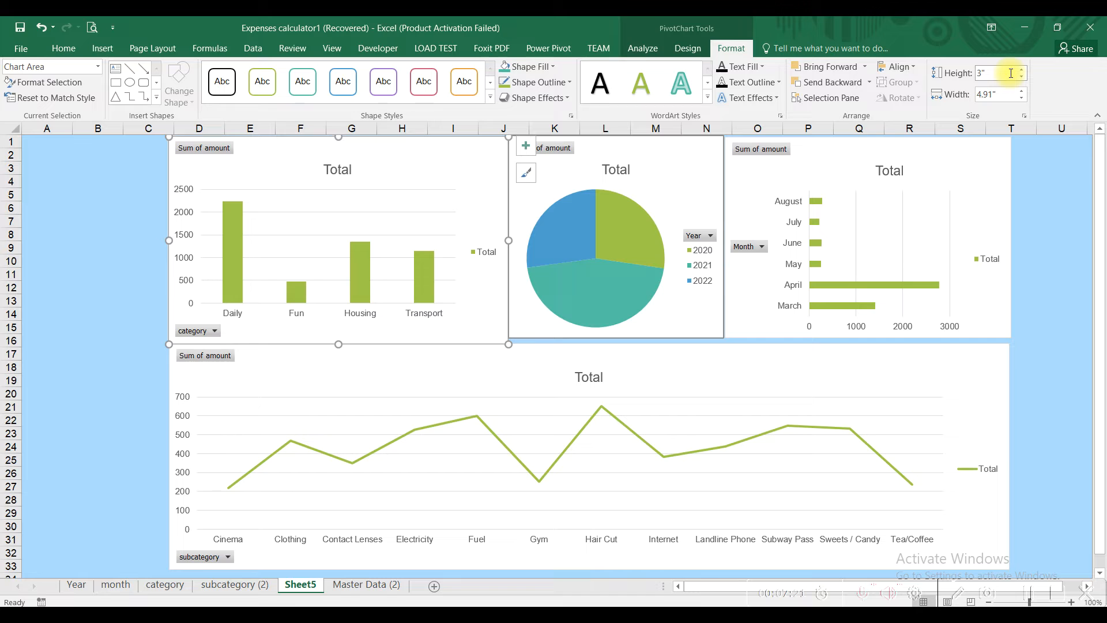
click(680, 157)
click(998, 75)
text(3)
key(Return)
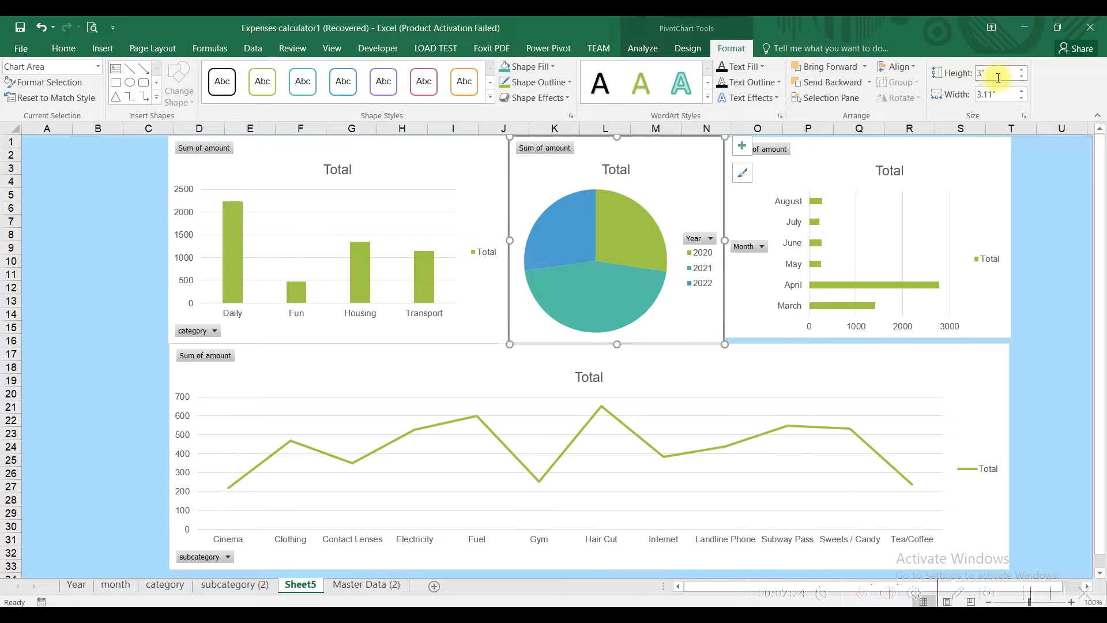
click(931, 148)
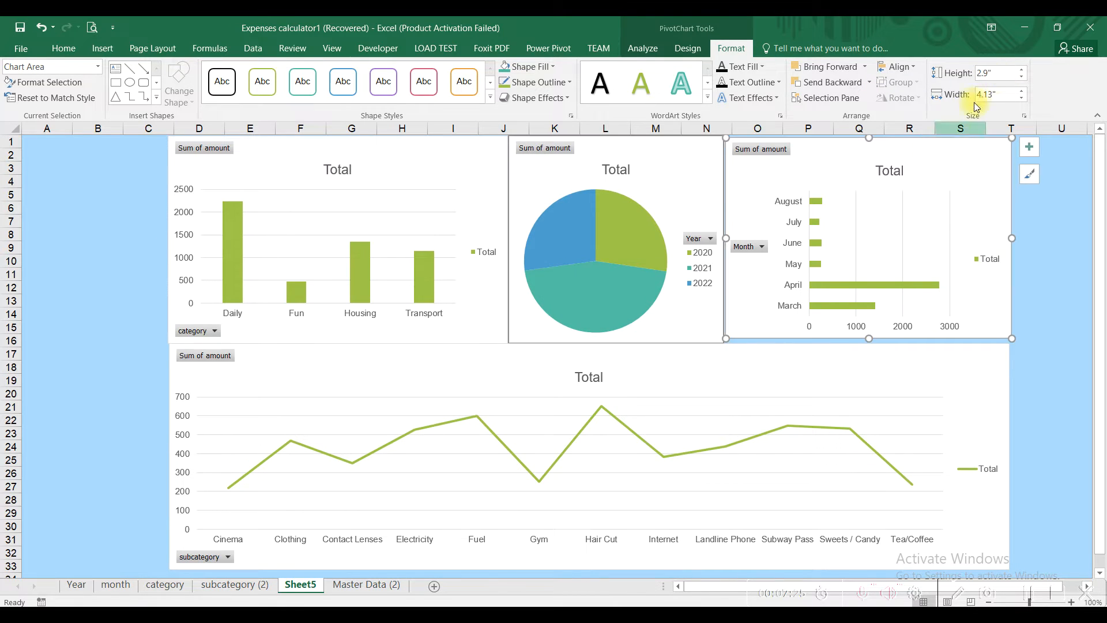
click(996, 76)
text(3)
key(Return)
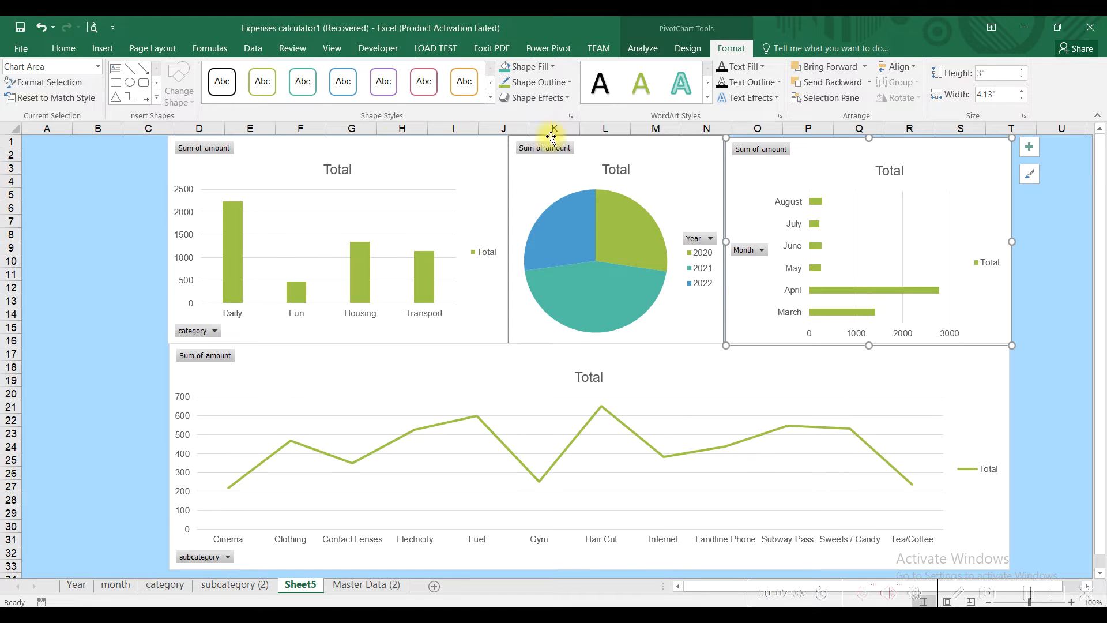
Step: Align the category, Year and Month charts along their tops
click(462, 144)
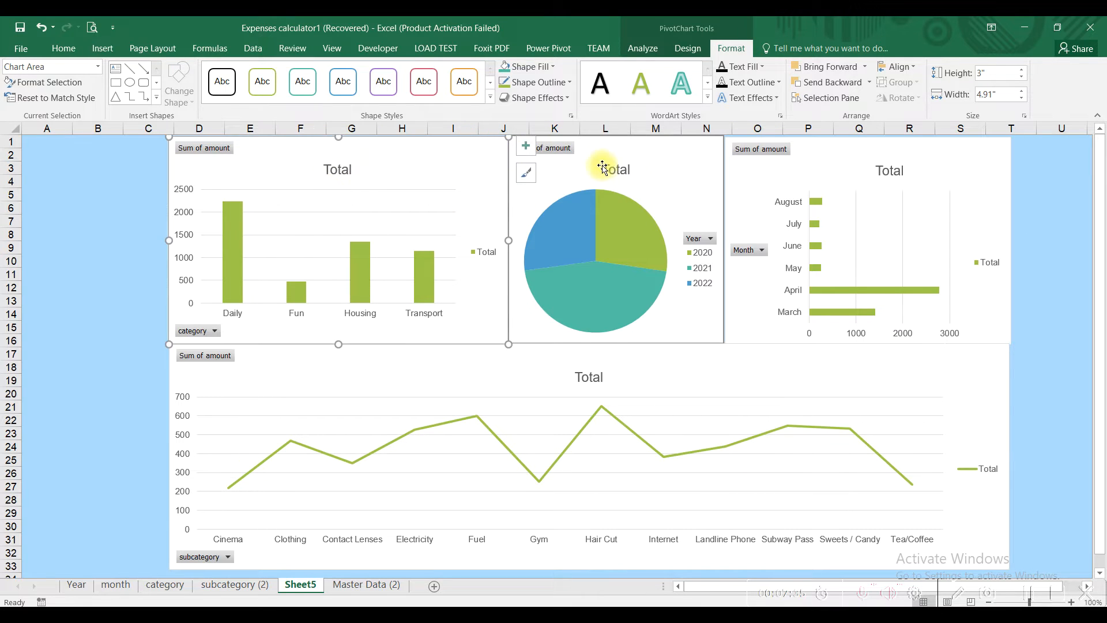
ctrl+click(675, 170)
ctrl+click(810, 165)
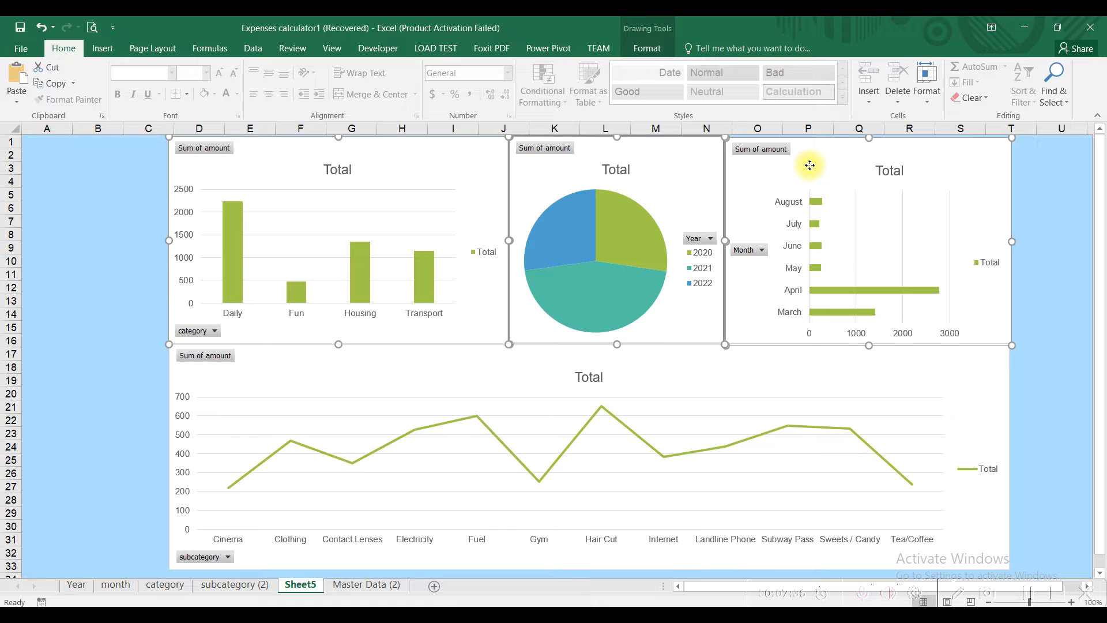
click(646, 48)
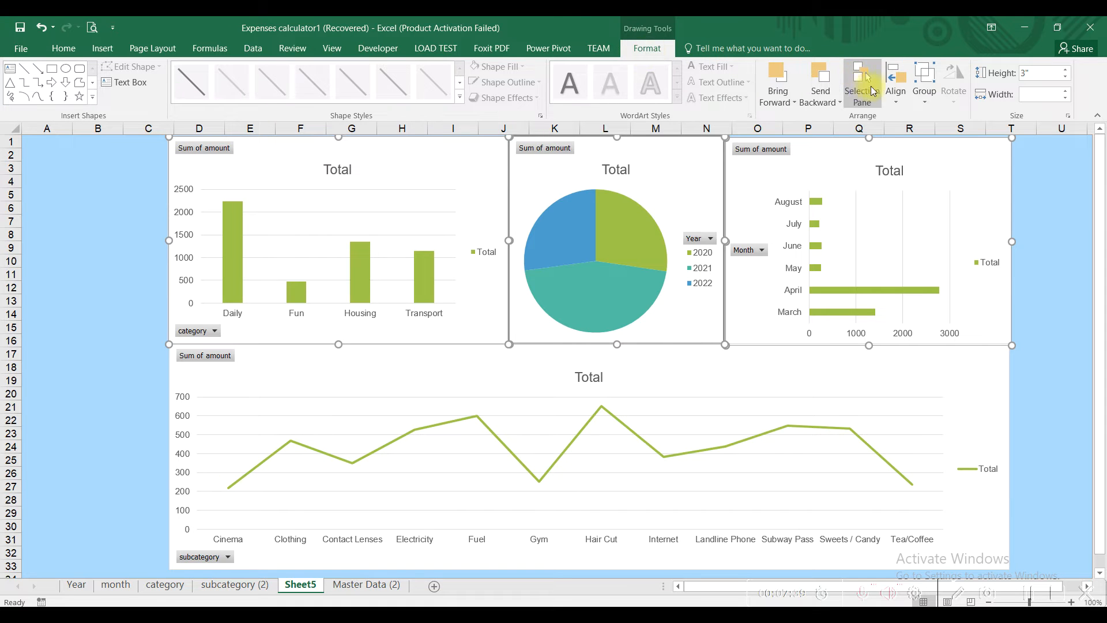
click(886, 95)
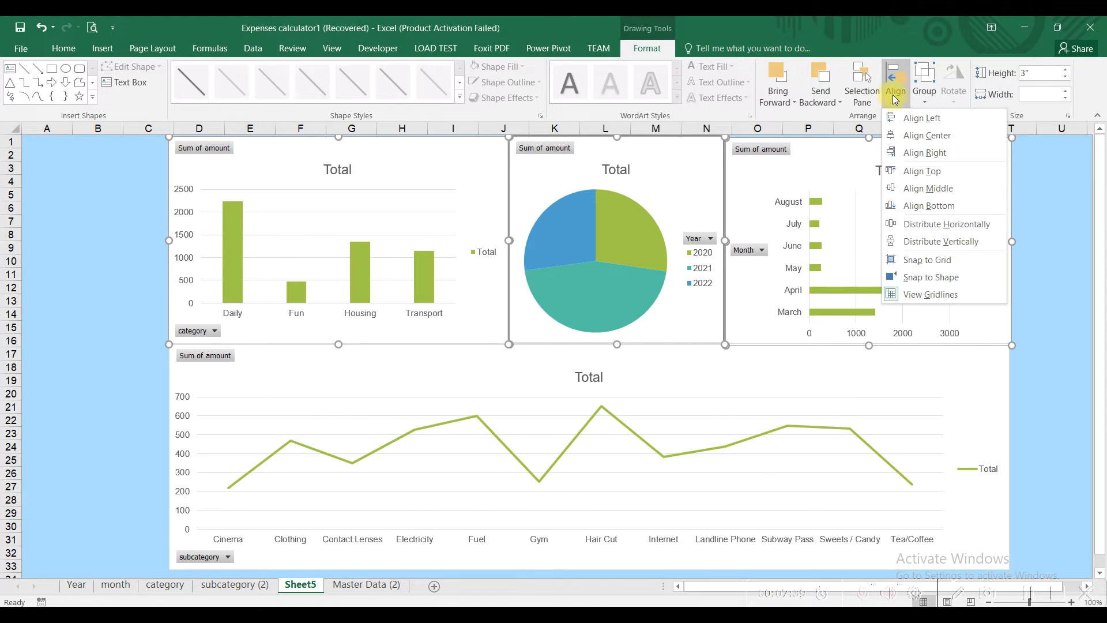
click(927, 175)
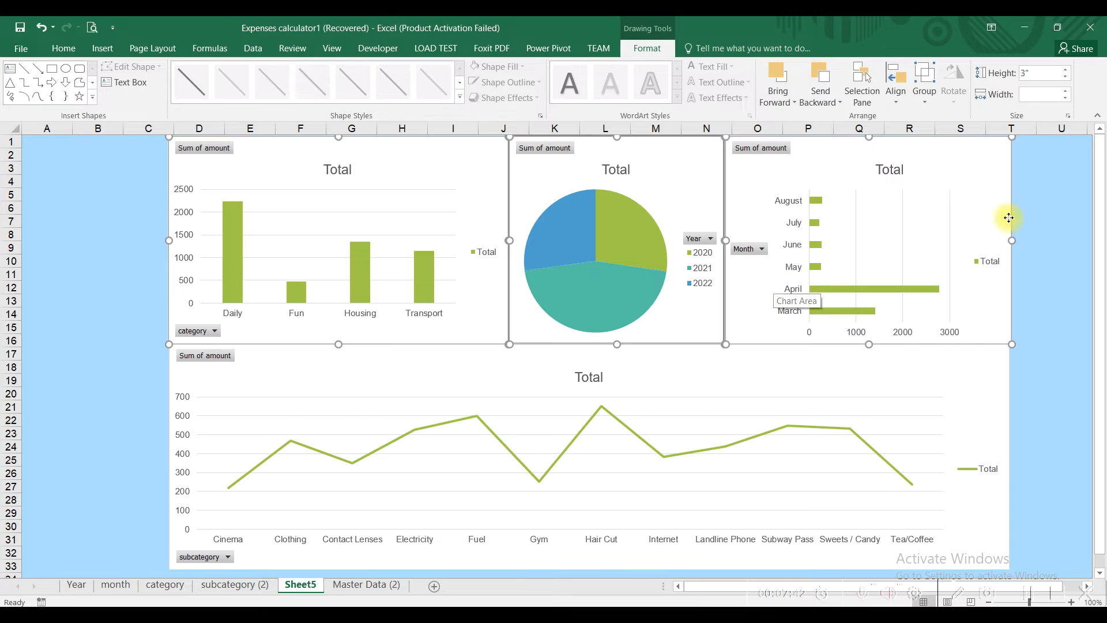
click(1053, 208)
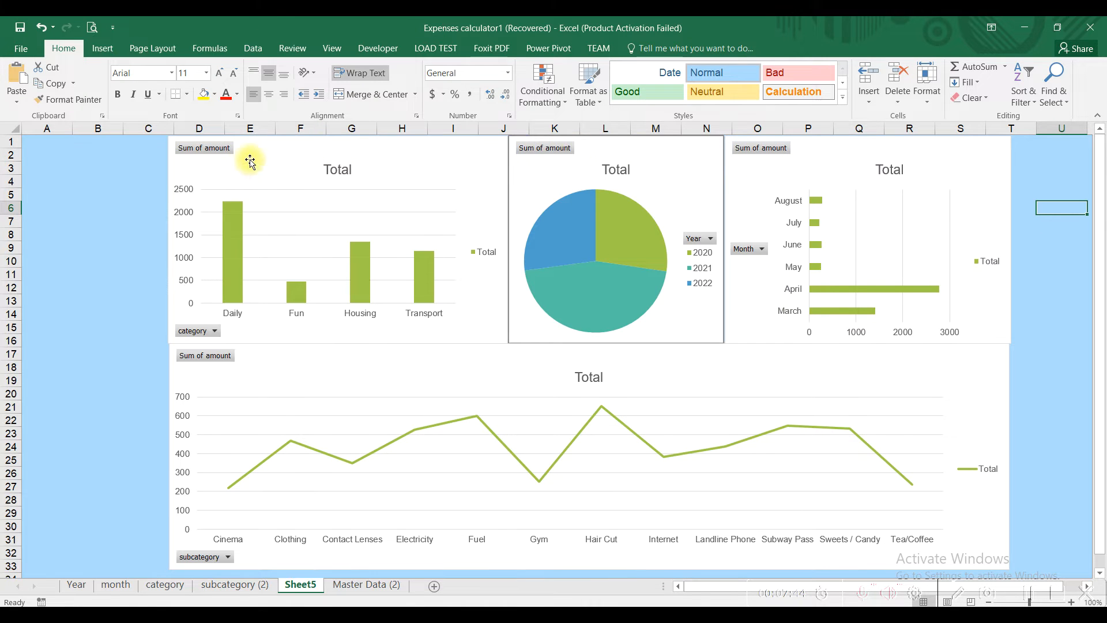
Step: Nudge the pie and Month charts into line and fit the line chart beneath the top row
click(634, 195)
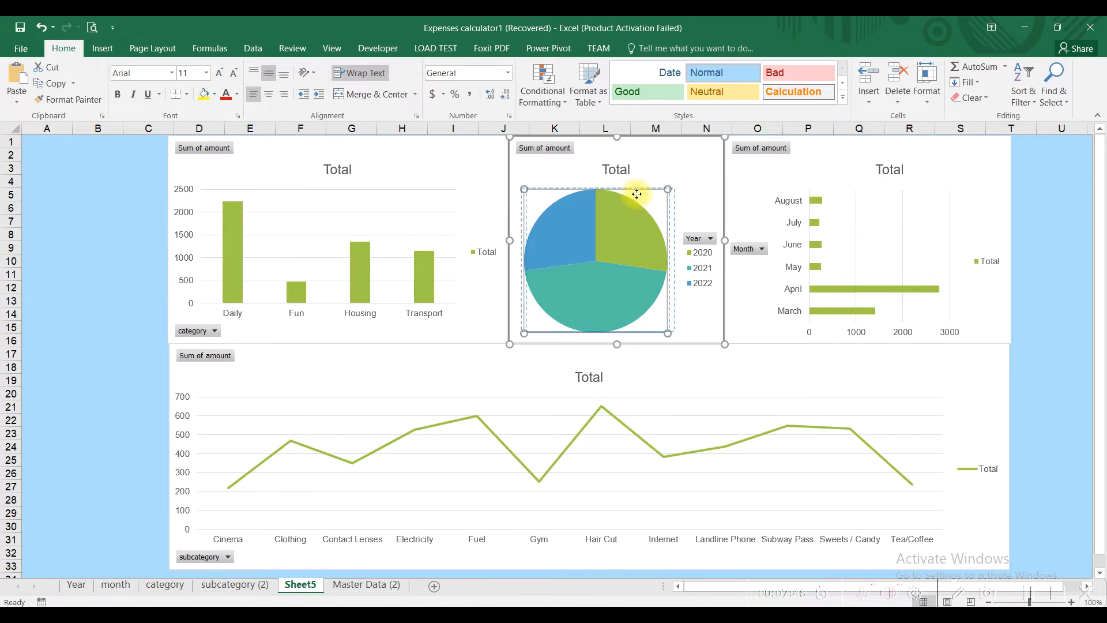
drag(657, 169, 660, 163)
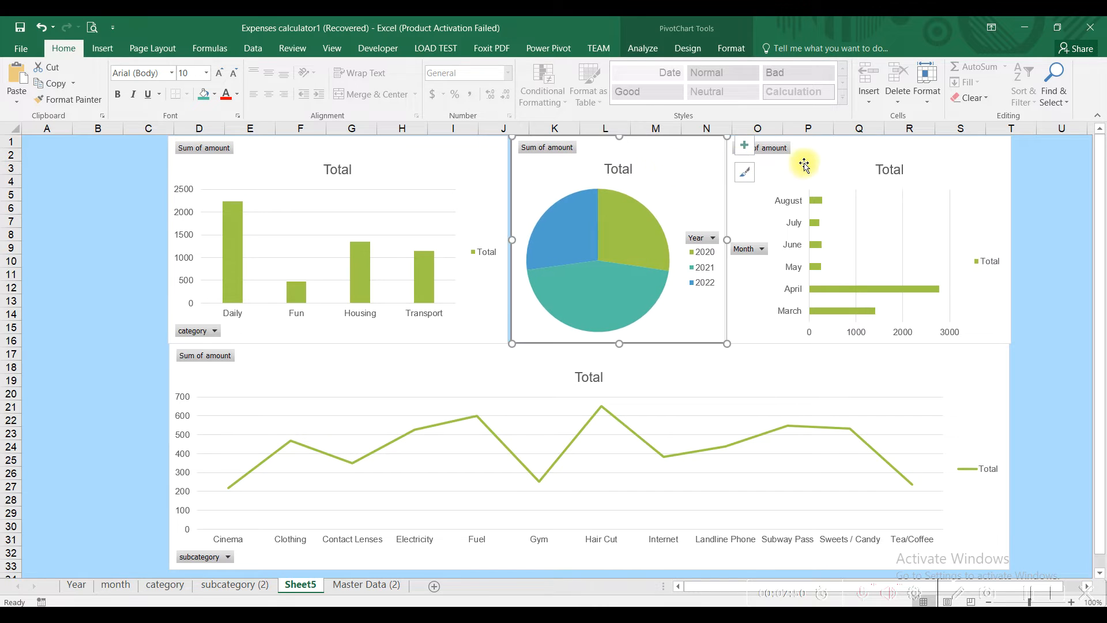
drag(826, 160, 828, 160)
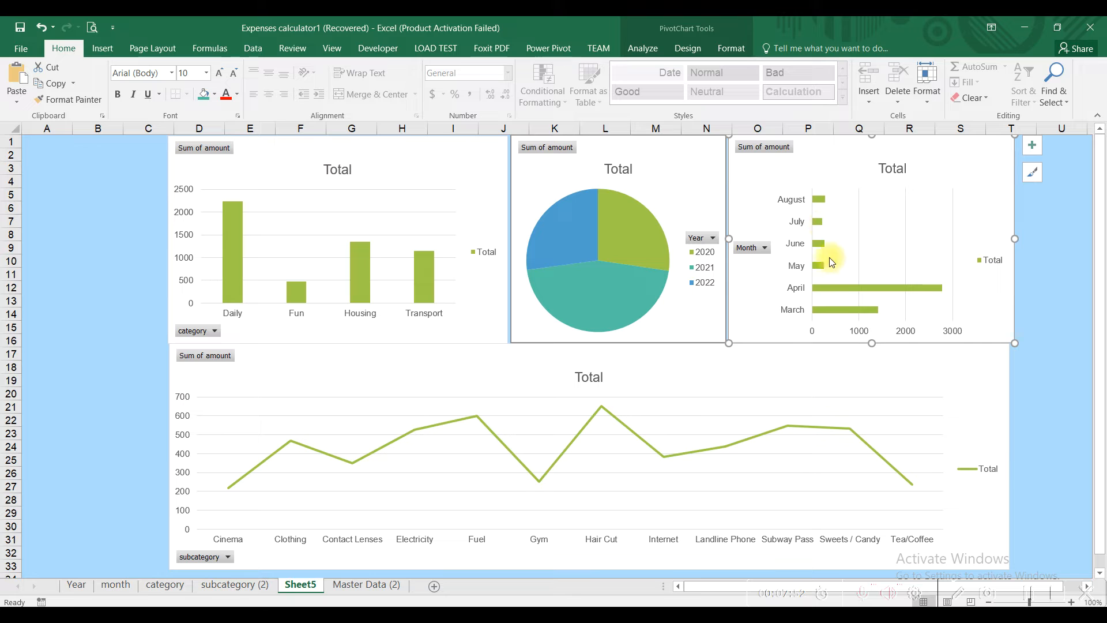
click(877, 373)
drag(1010, 457, 1016, 457)
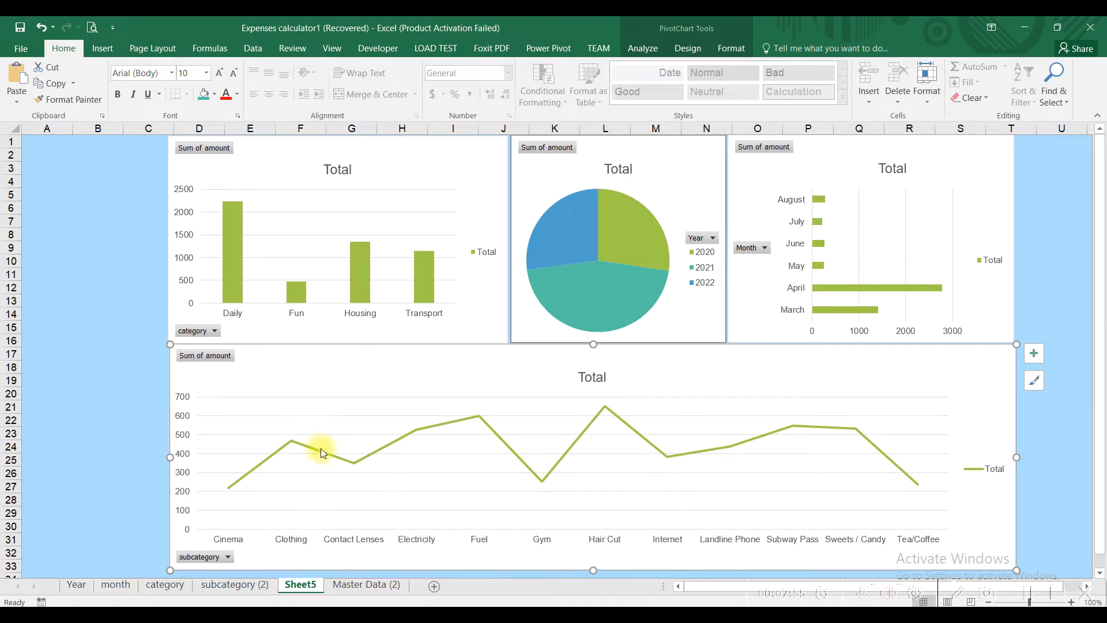
click(114, 396)
click(271, 363)
drag(272, 363, 274, 367)
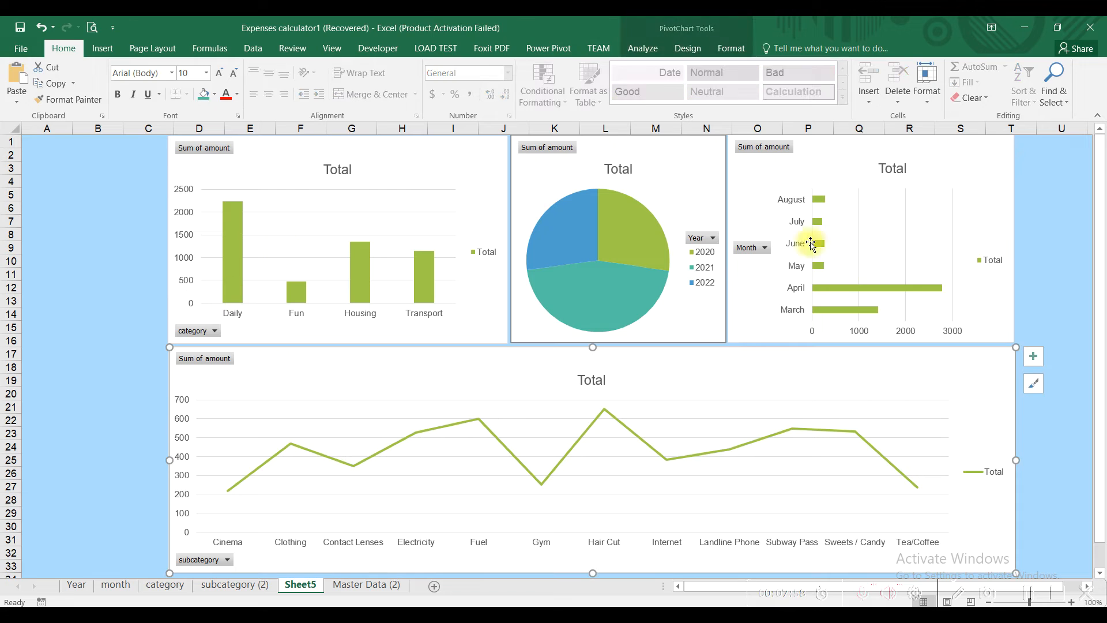
drag(748, 375, 747, 373)
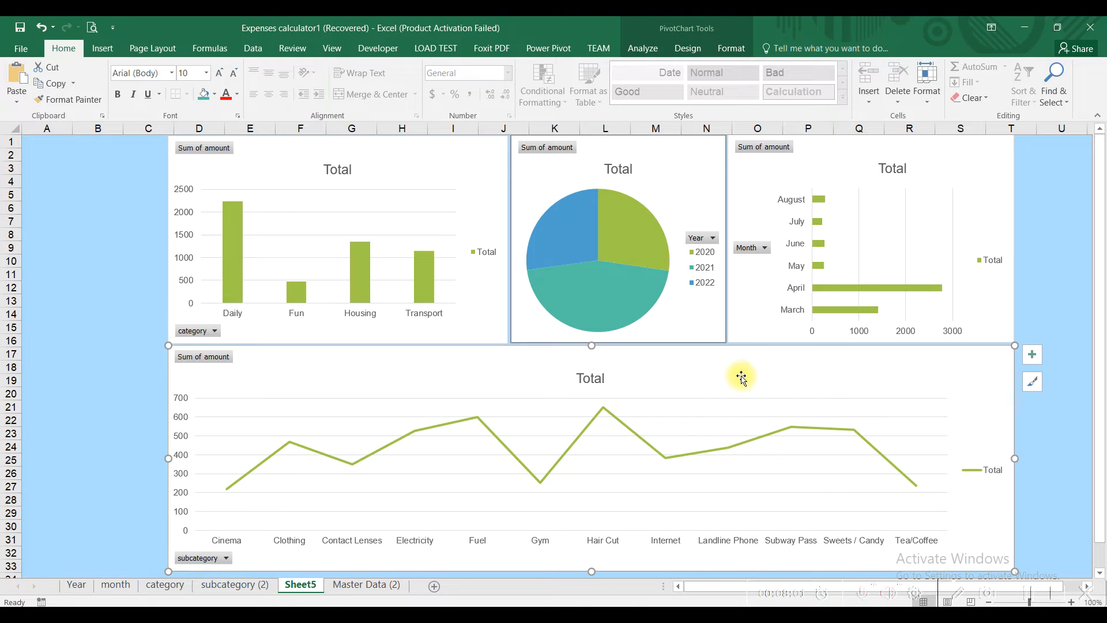
click(70, 338)
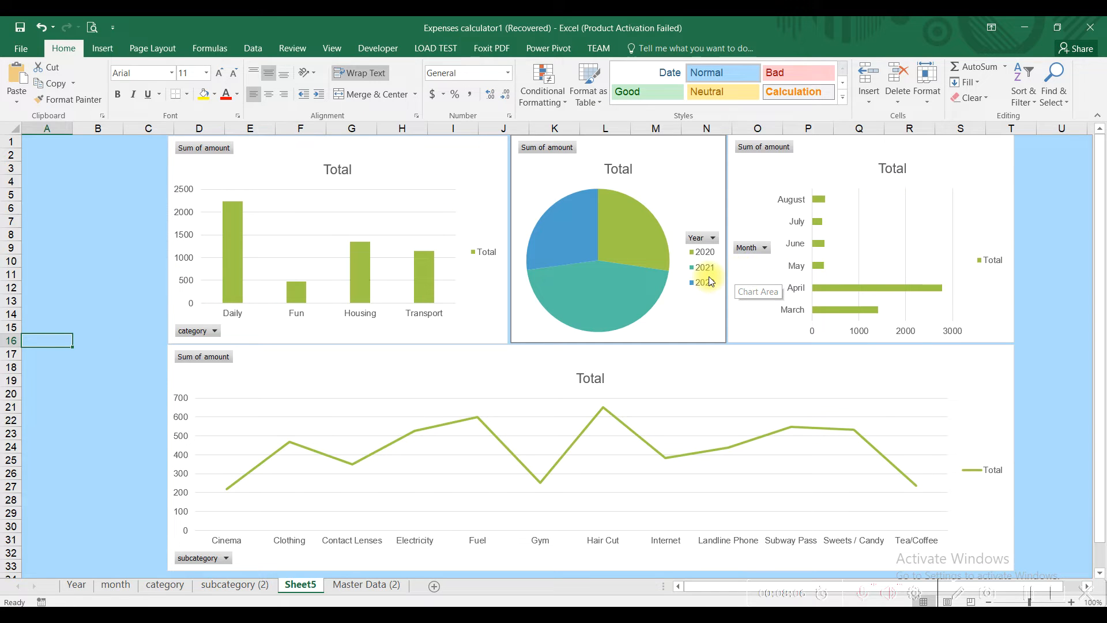
Step: Apply the same dark chart style to the category column, Year pie, Month bar and subcategory line charts
click(452, 187)
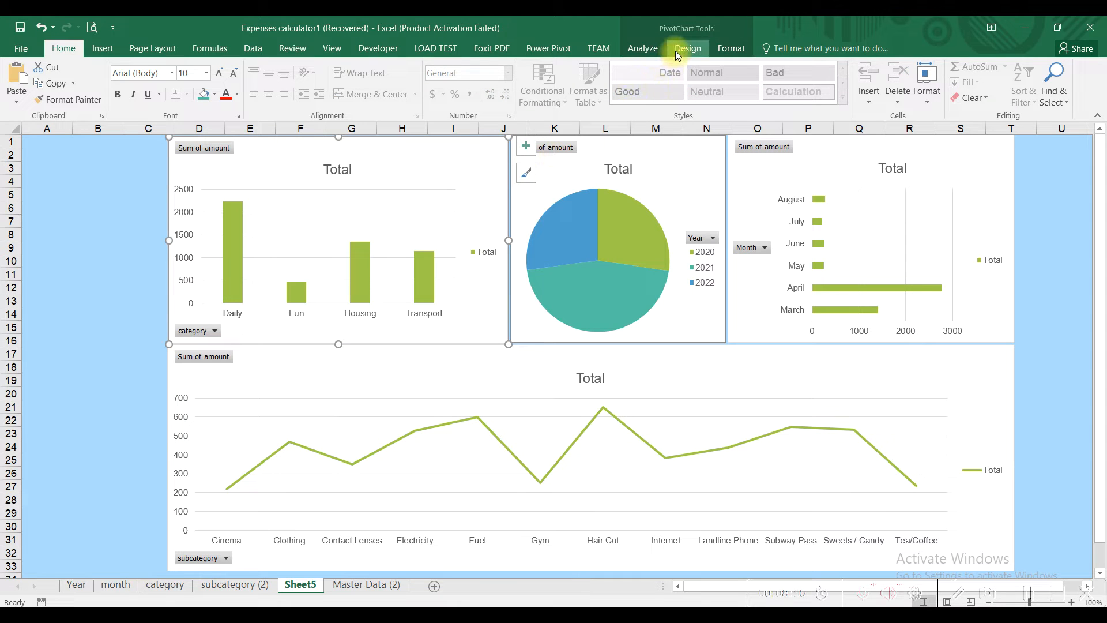
click(676, 50)
click(628, 101)
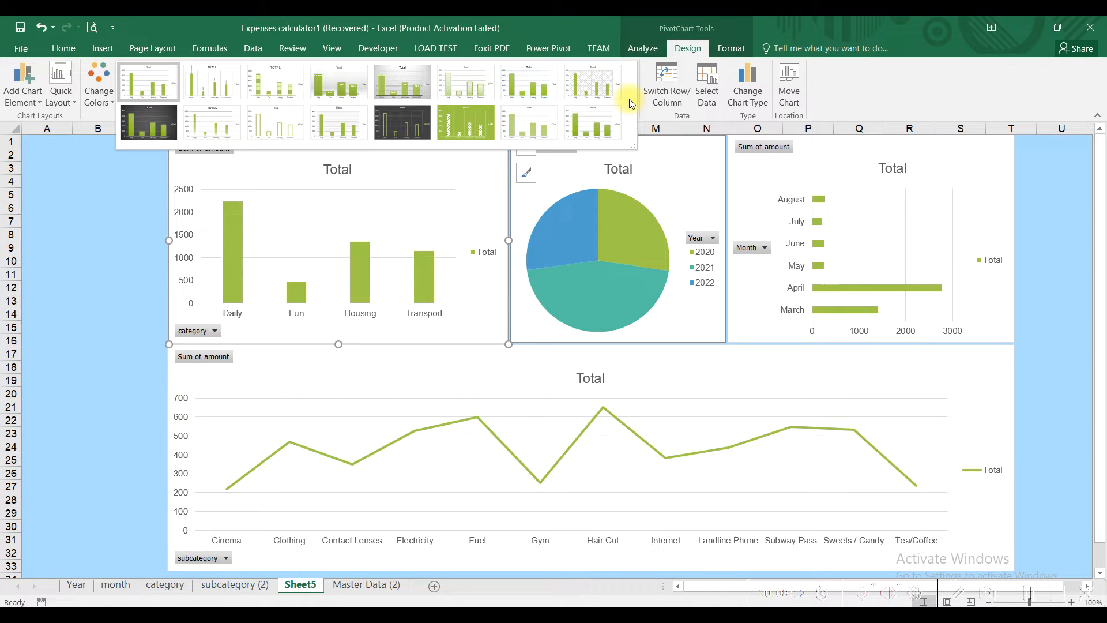
click(163, 120)
click(699, 173)
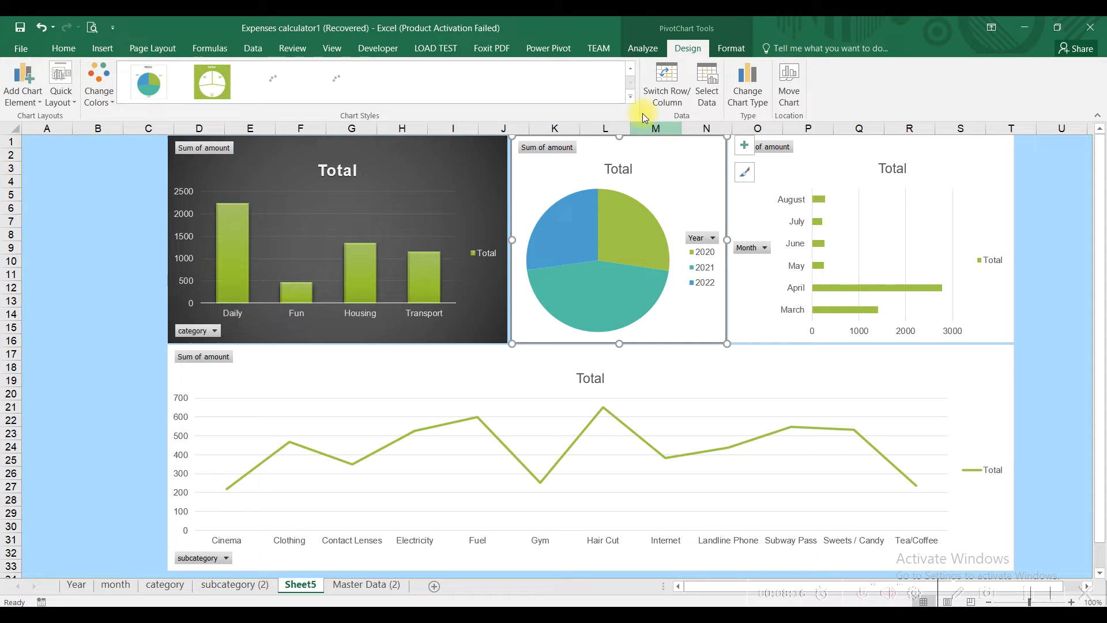
click(630, 97)
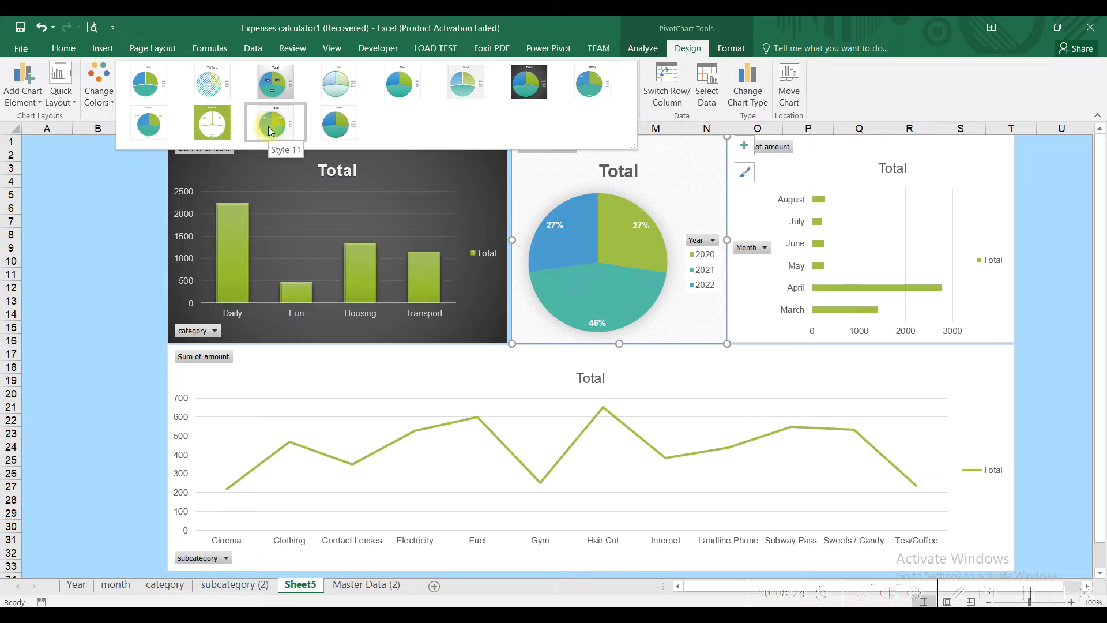
click(522, 82)
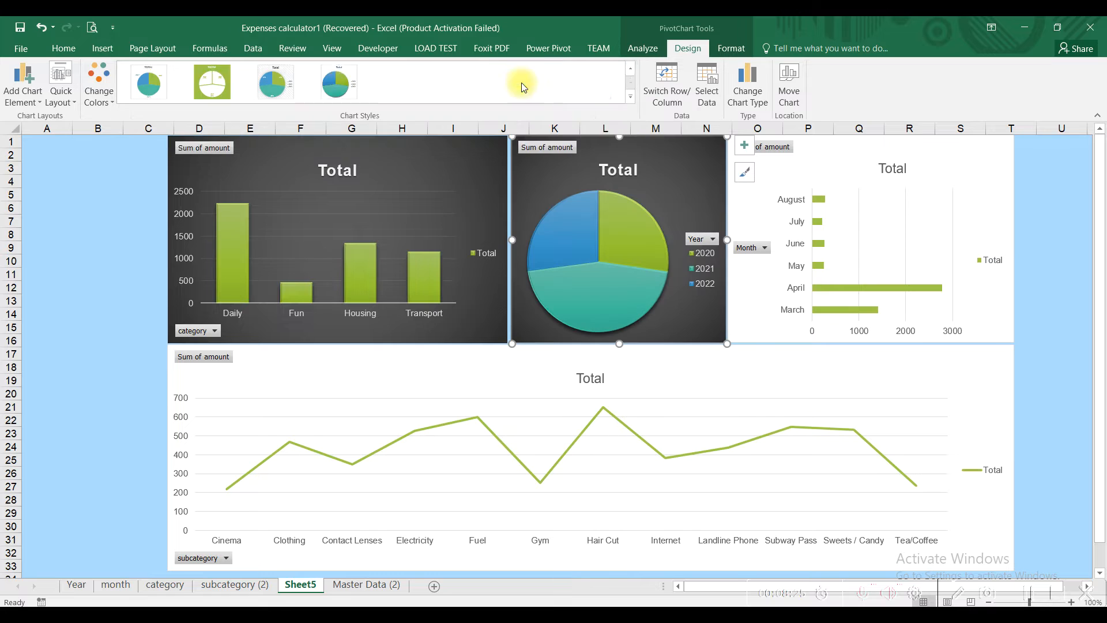
click(833, 148)
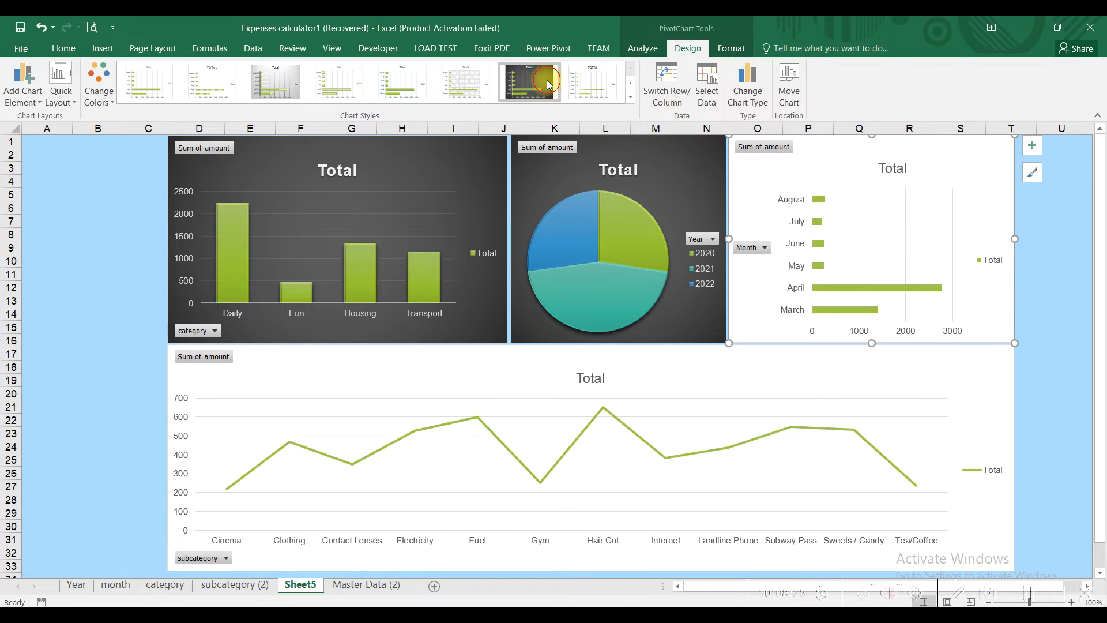
click(547, 84)
click(684, 378)
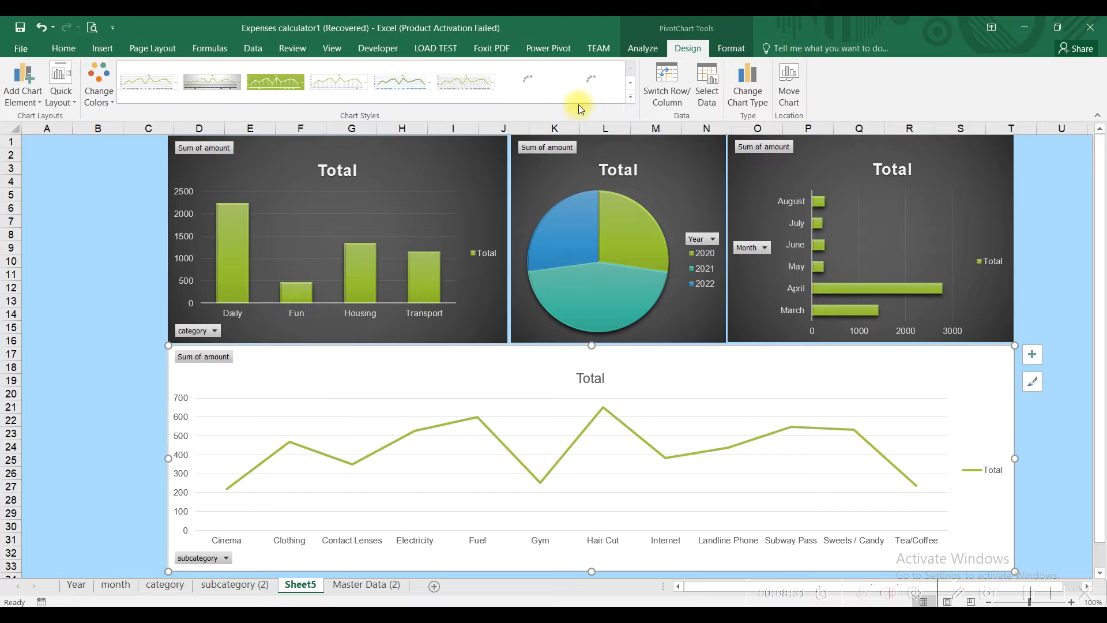
click(531, 87)
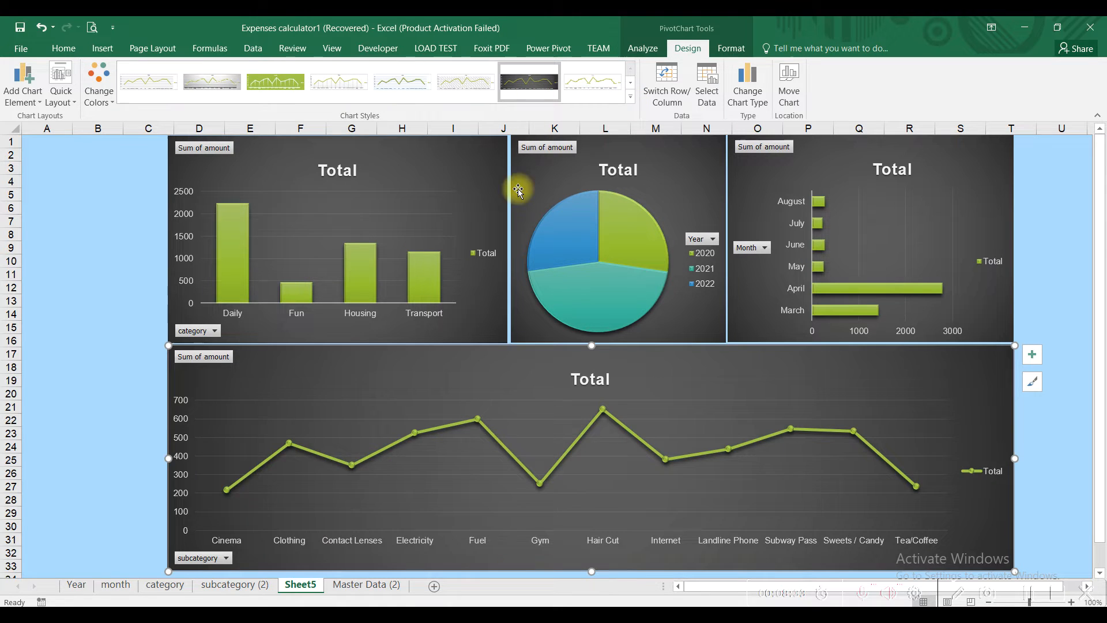
click(108, 307)
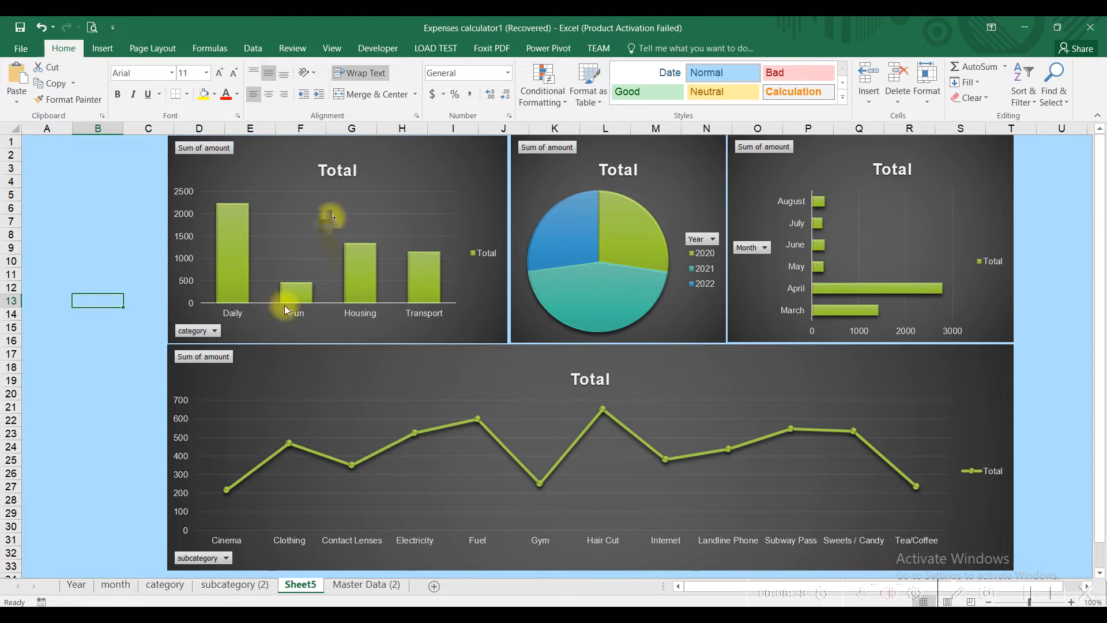
Step: Replace the Total titles on the column, pie, bar and line charts with Category, Year, Month and Sub Category
click(328, 171)
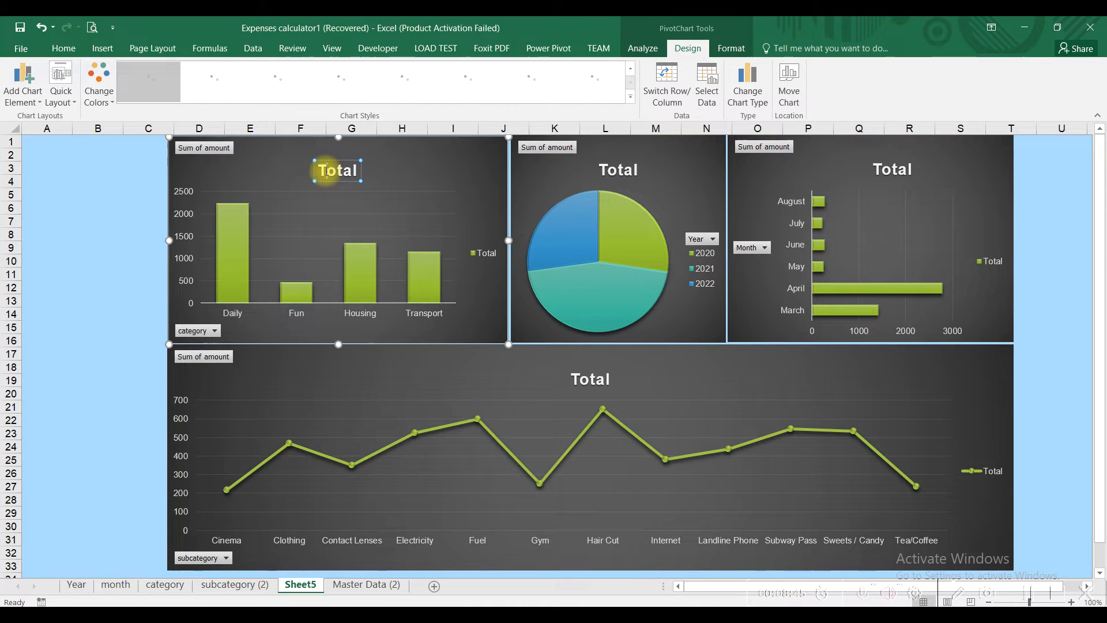
double_click(346, 170)
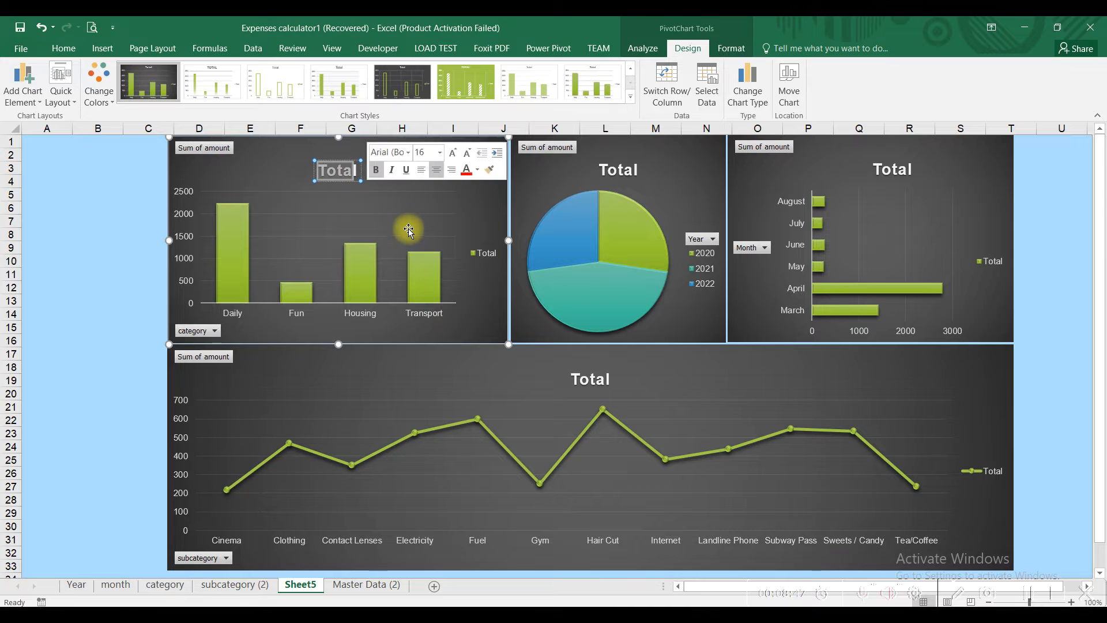
text(Cat)
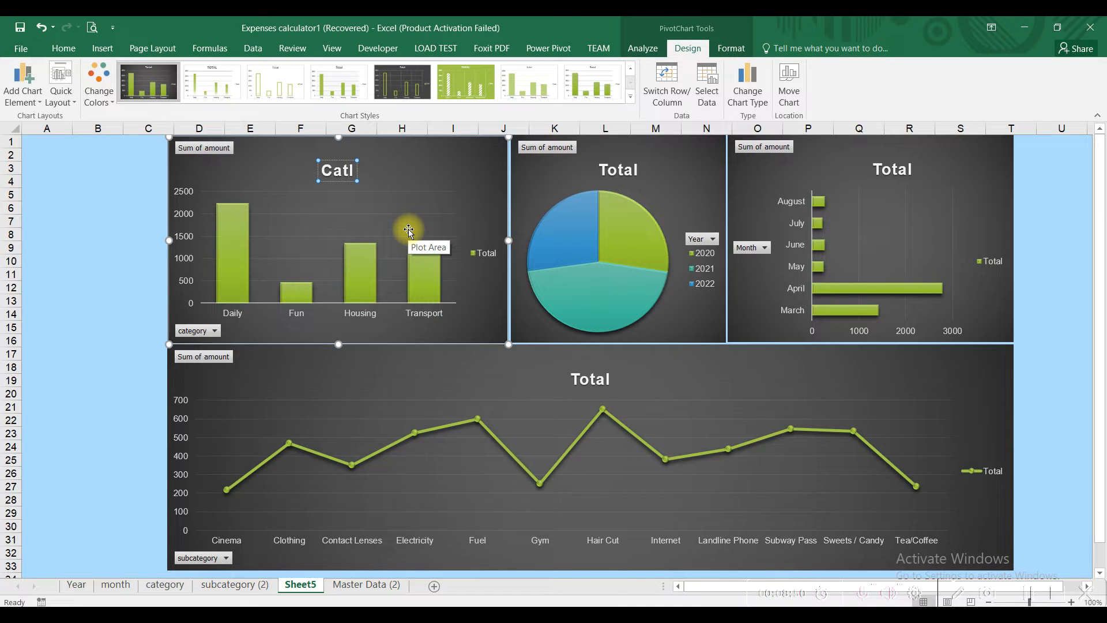
text(egory)
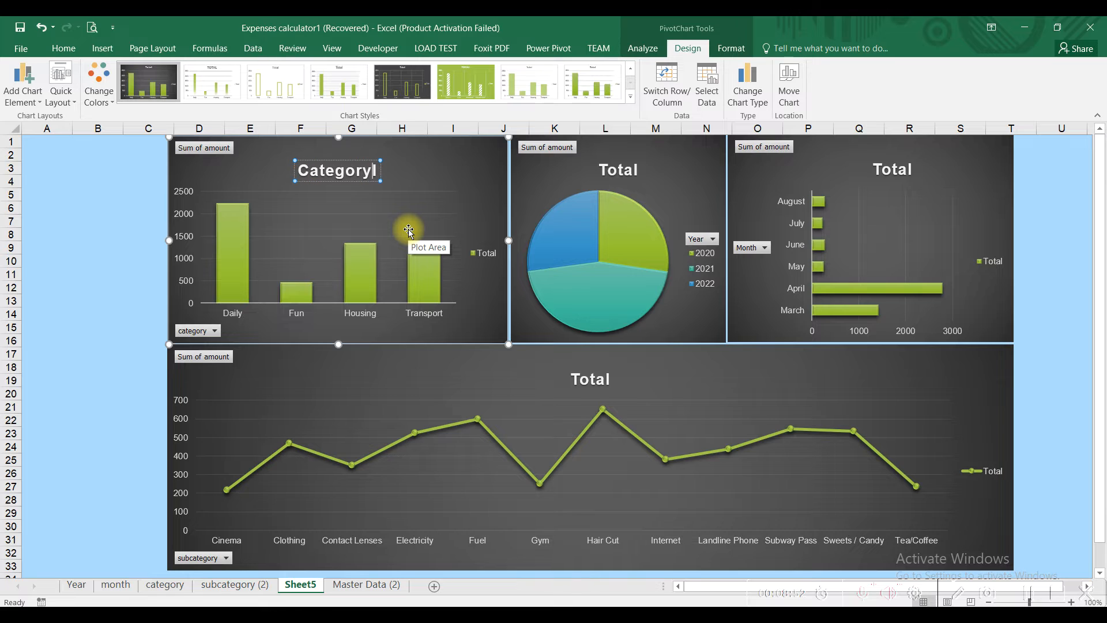
key(BackSpace)
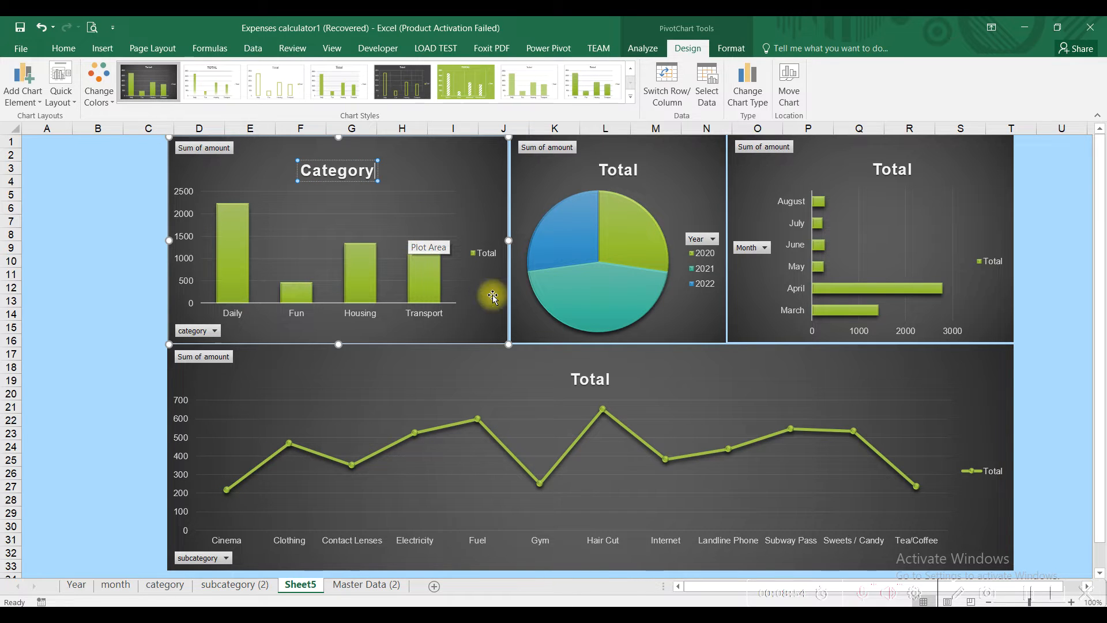
click(618, 169)
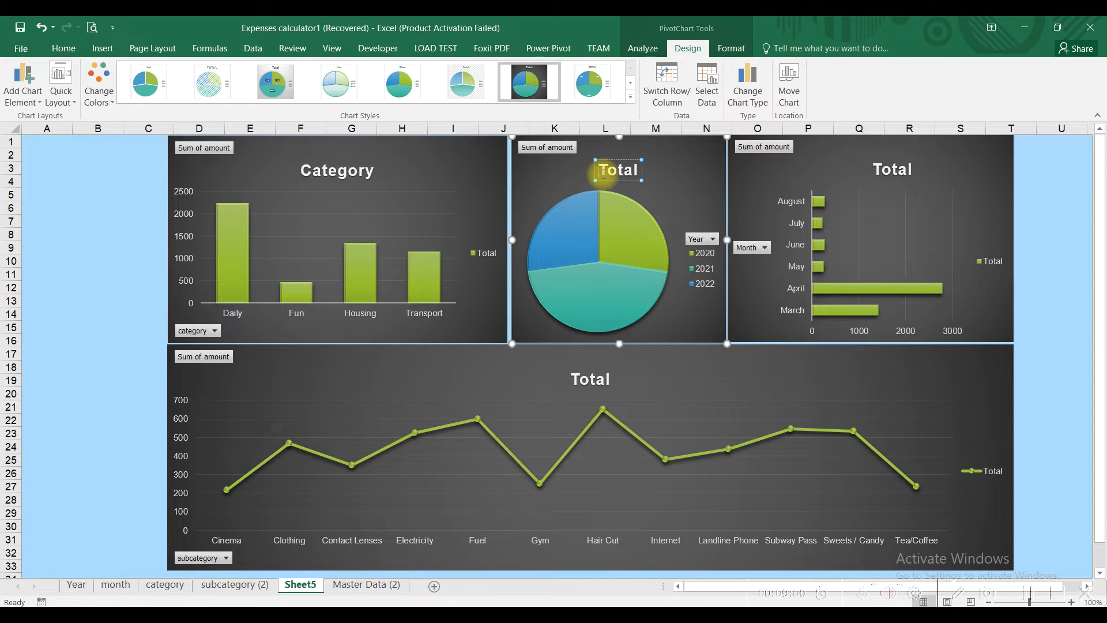
text(Year)
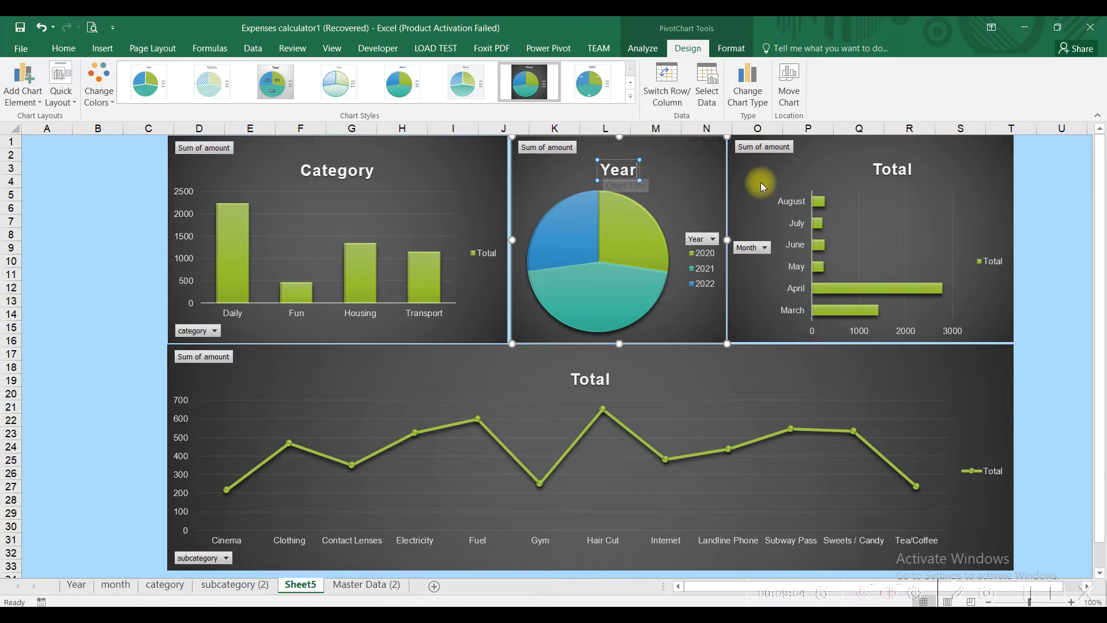
click(890, 170)
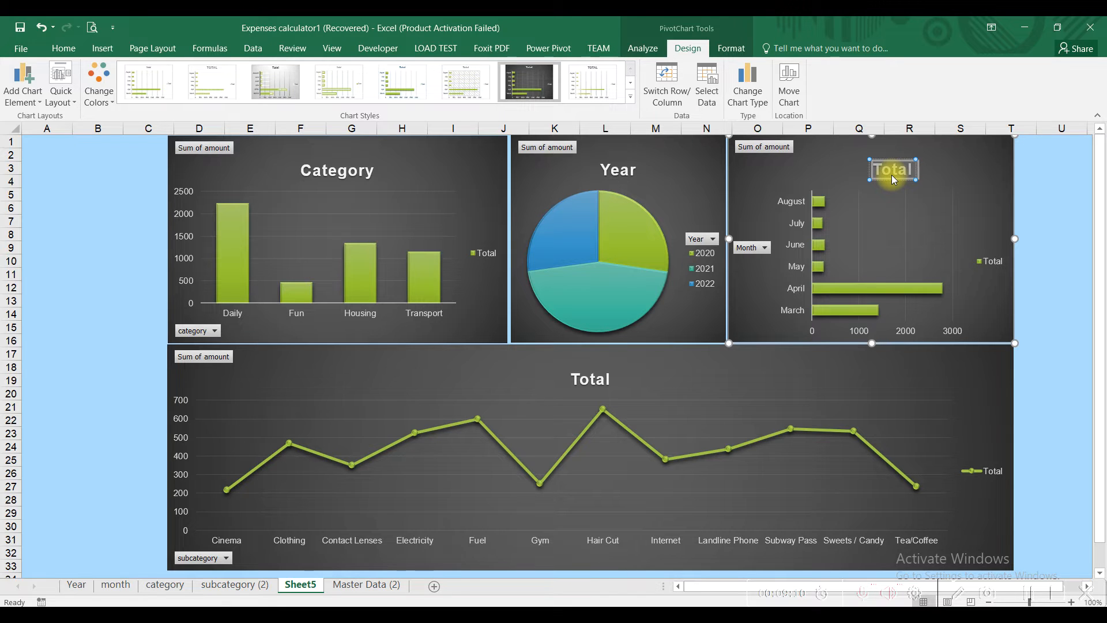
text(Month)
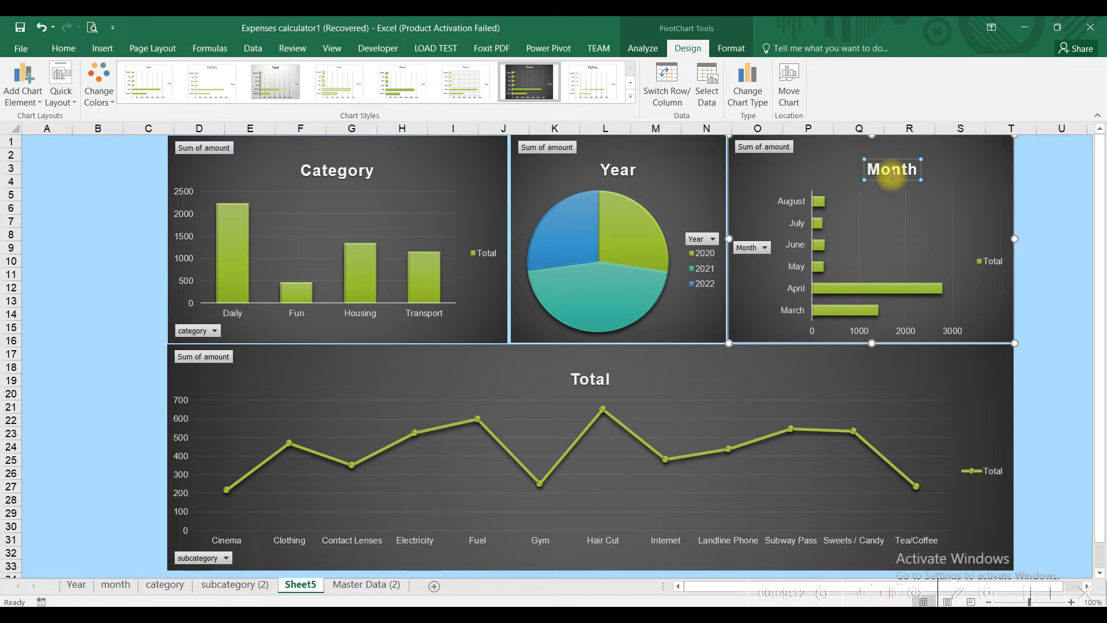
click(584, 376)
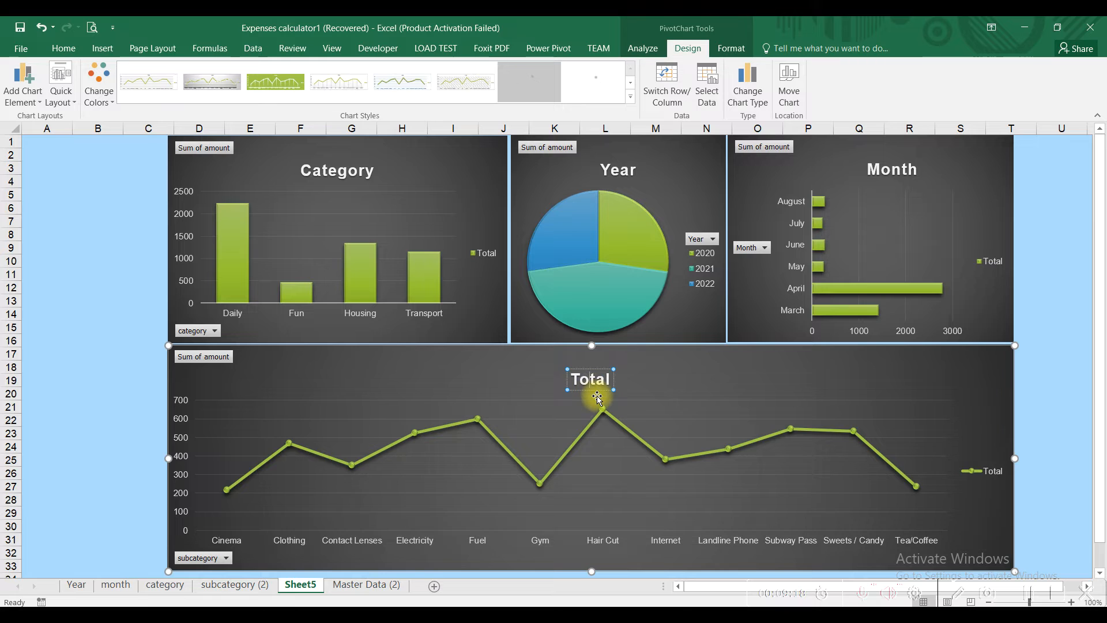
text(Sub Cat)
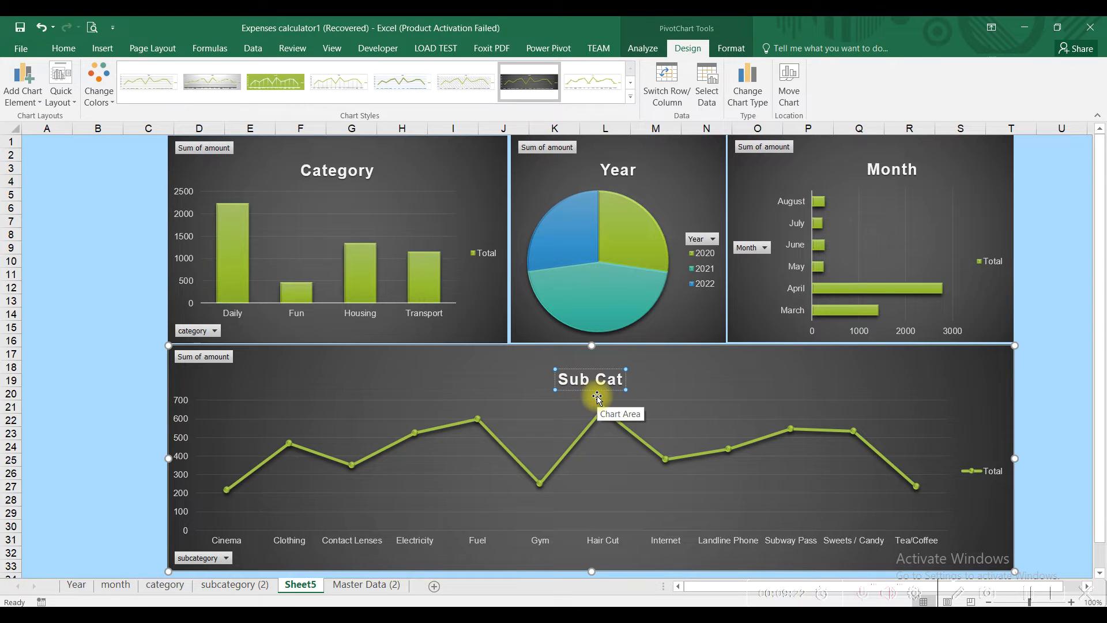
text(egory)
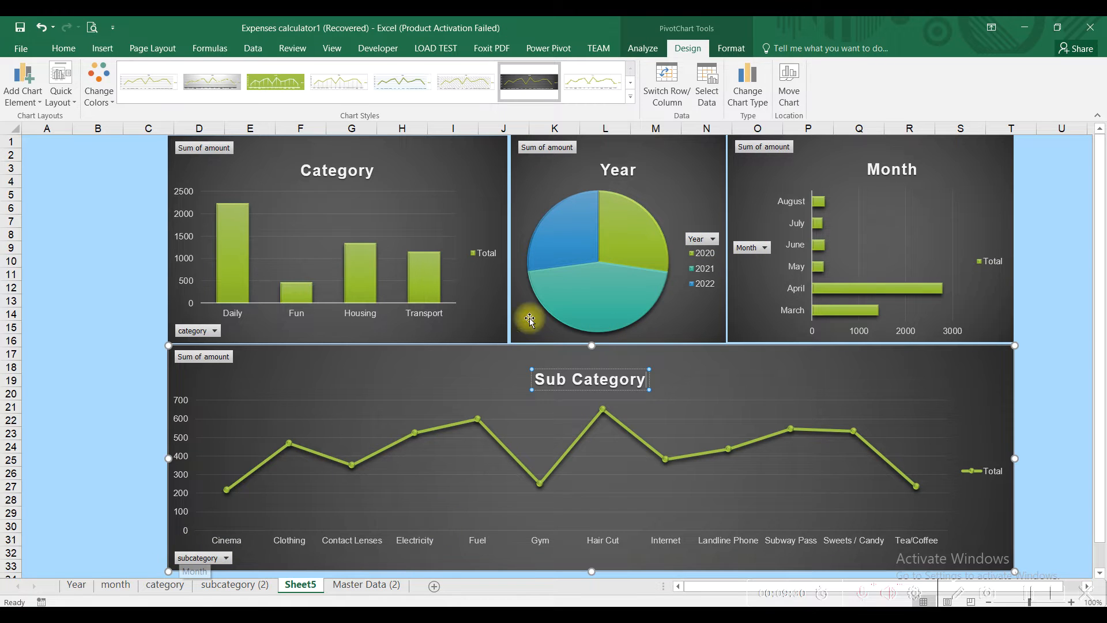
click(487, 183)
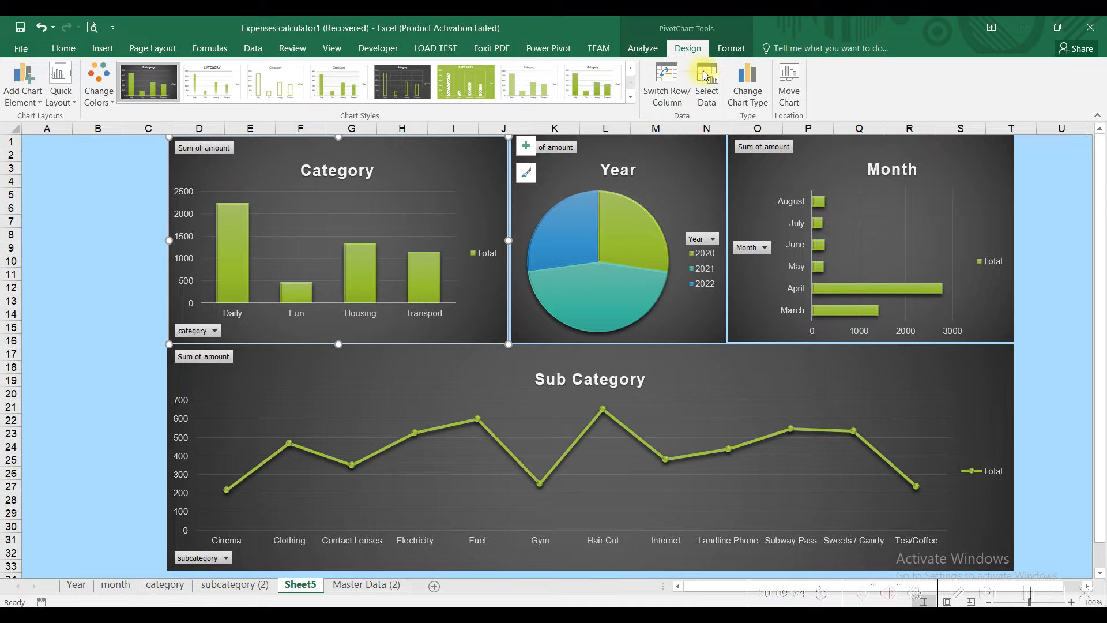
Step: Hide all field buttons on the Category and Year charts
click(642, 48)
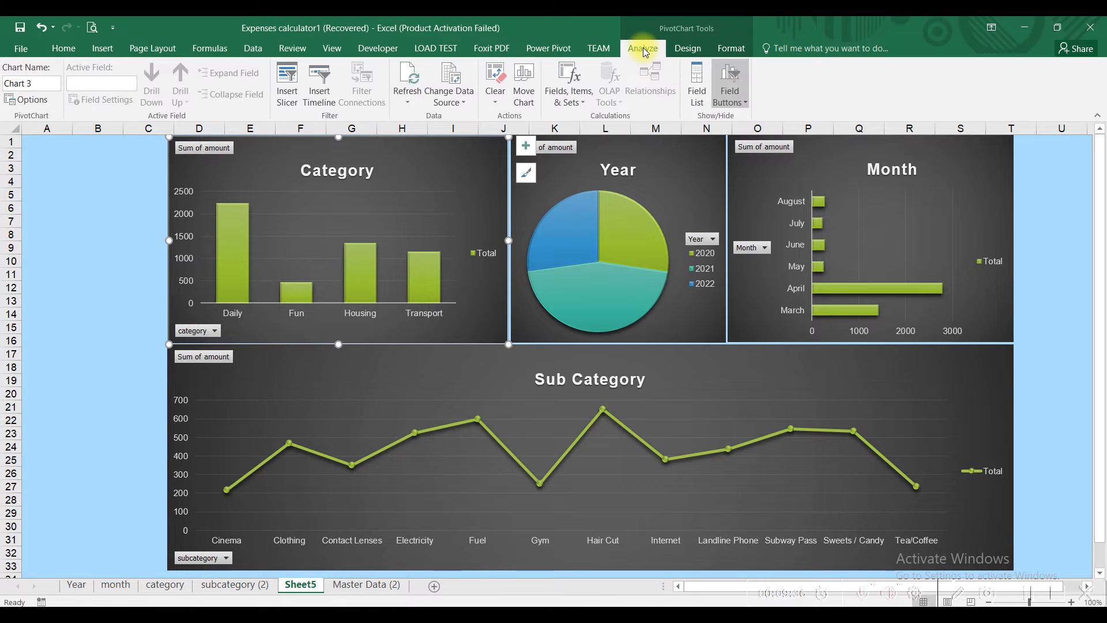
click(730, 95)
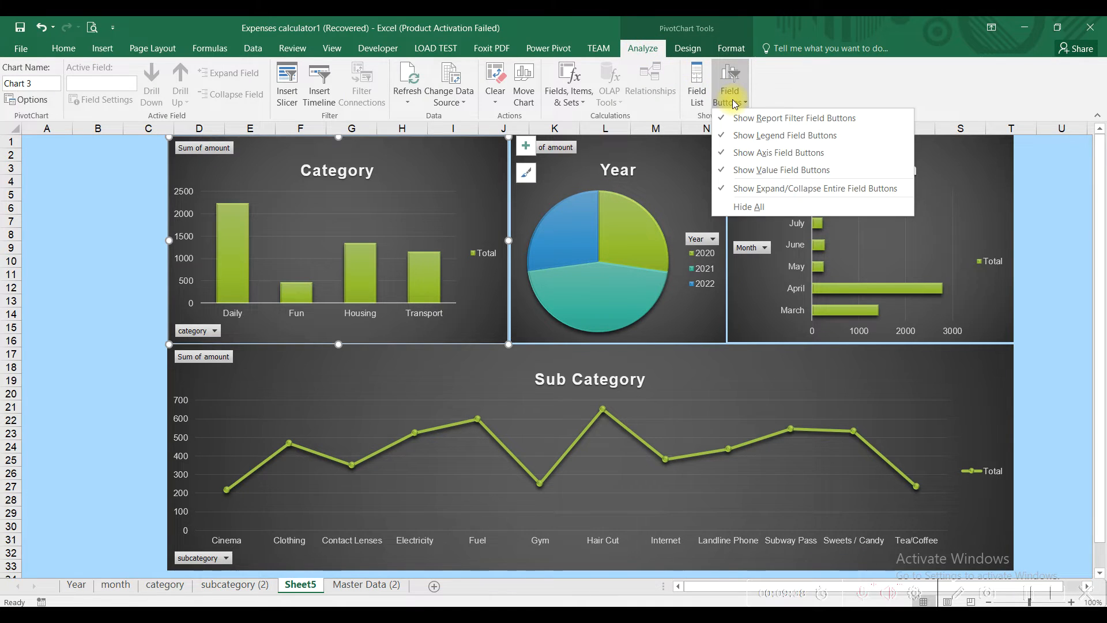
click(743, 208)
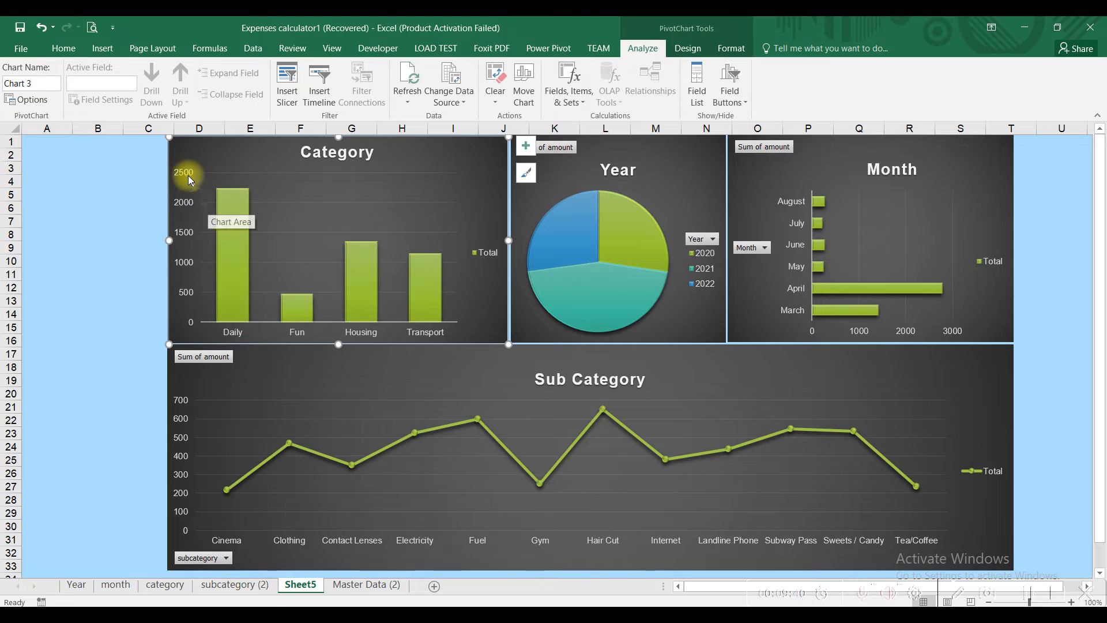
click(706, 173)
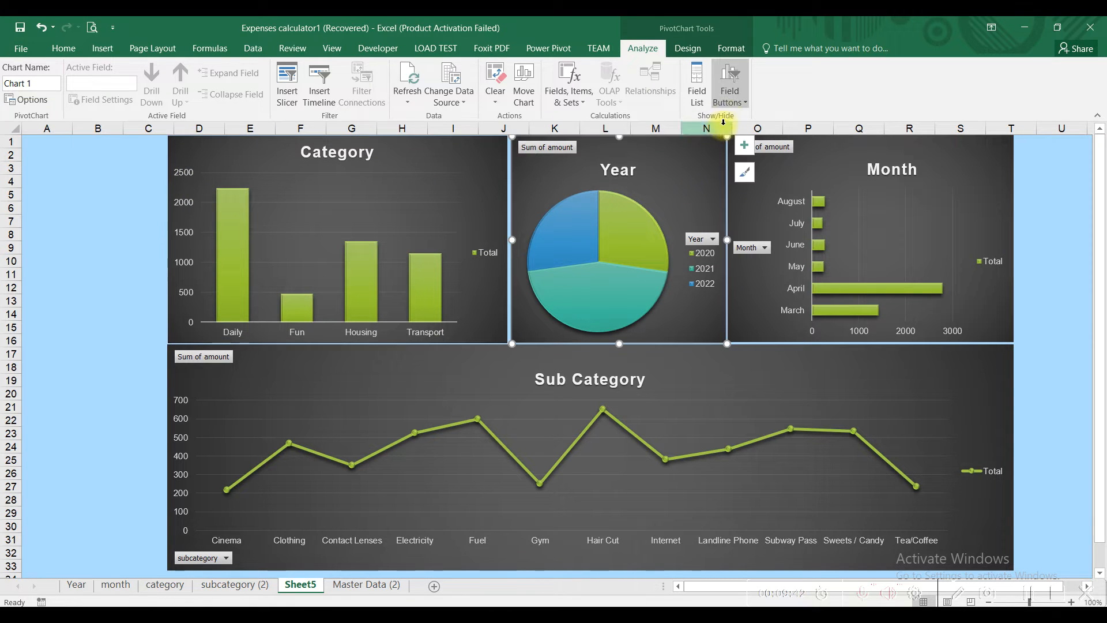
click(734, 105)
click(743, 206)
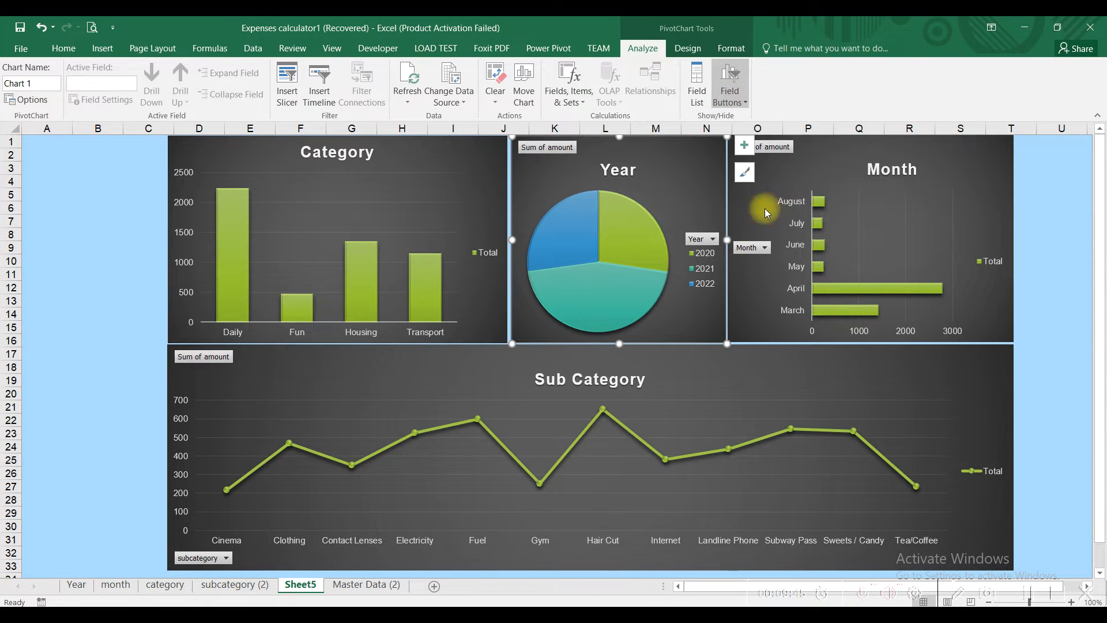
Step: Hide all field buttons on the Month and Sub Category charts
click(836, 158)
click(730, 87)
click(744, 206)
click(732, 376)
click(730, 87)
click(754, 206)
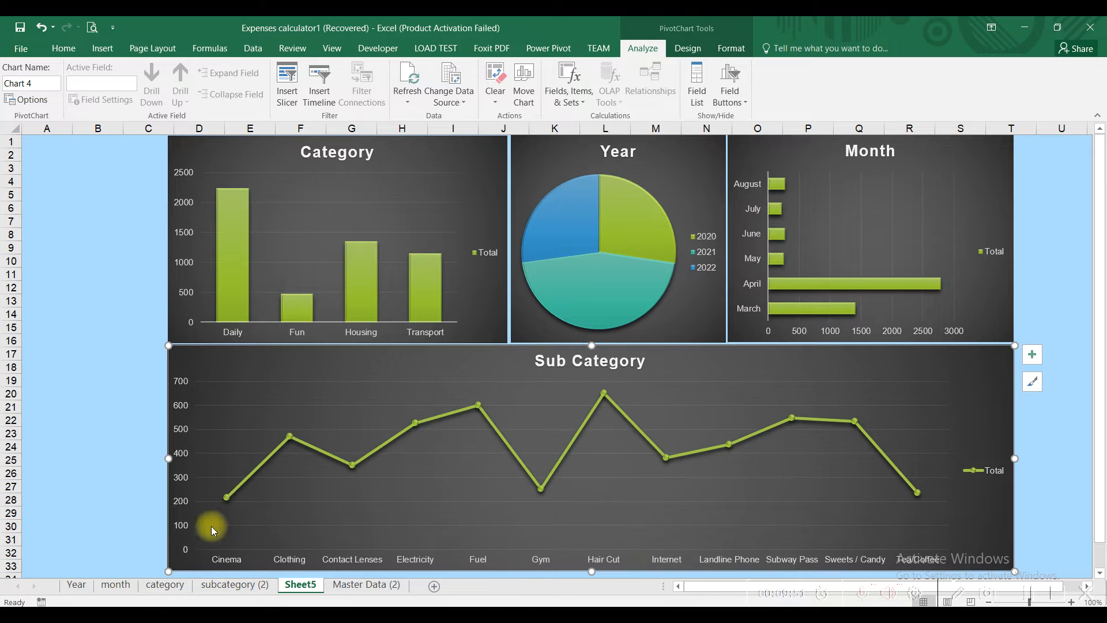
click(117, 246)
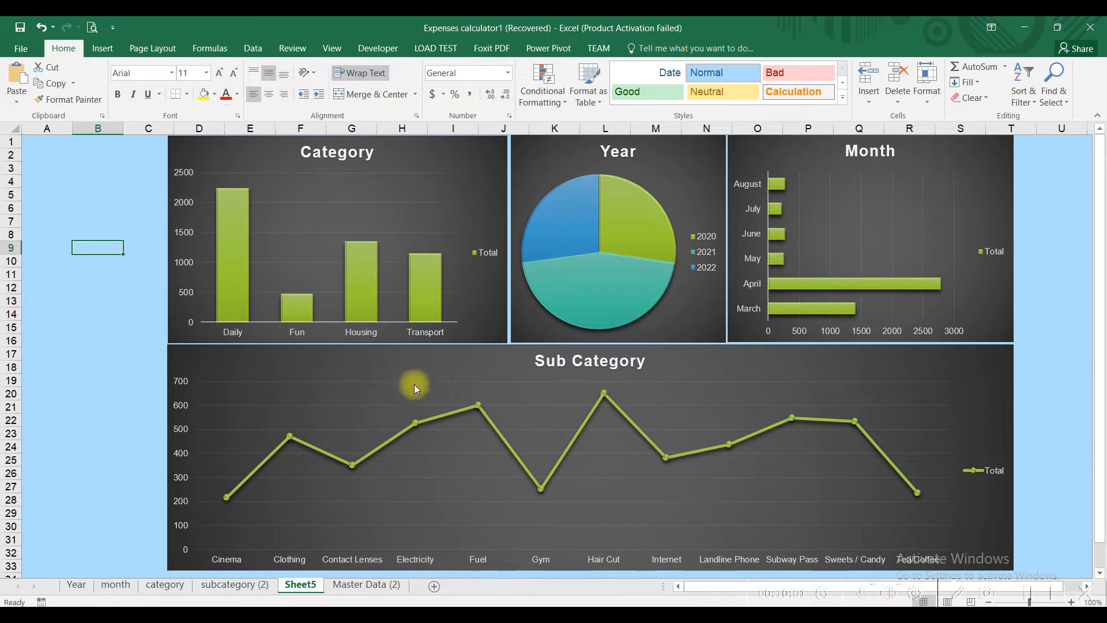
click(683, 158)
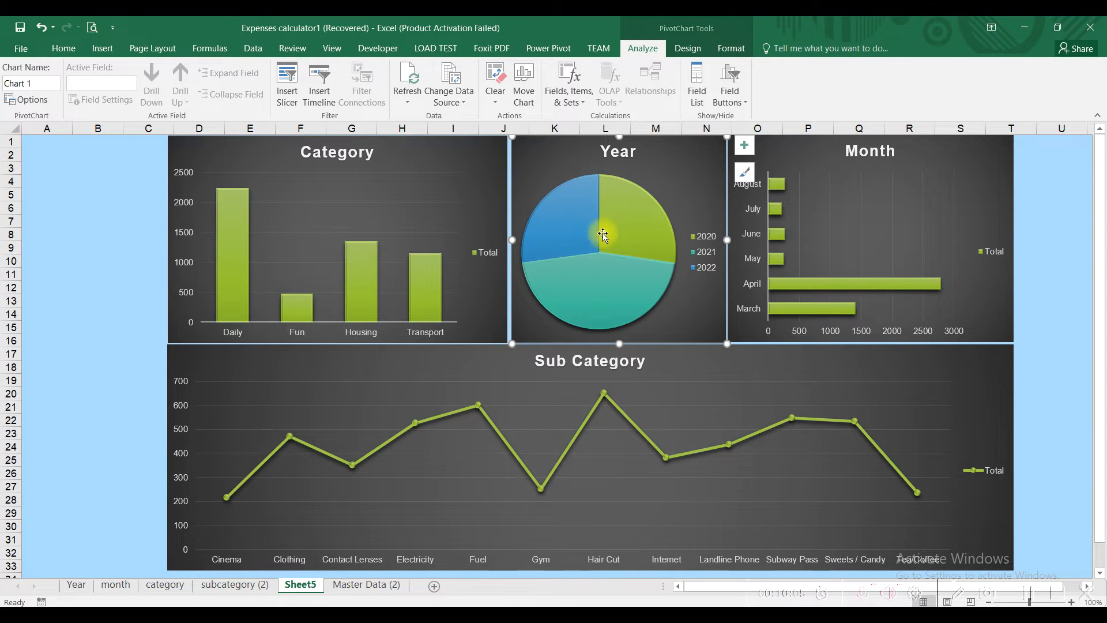
Step: Add Best Fit data labels to the Year pie showing each year's total
click(727, 50)
click(693, 52)
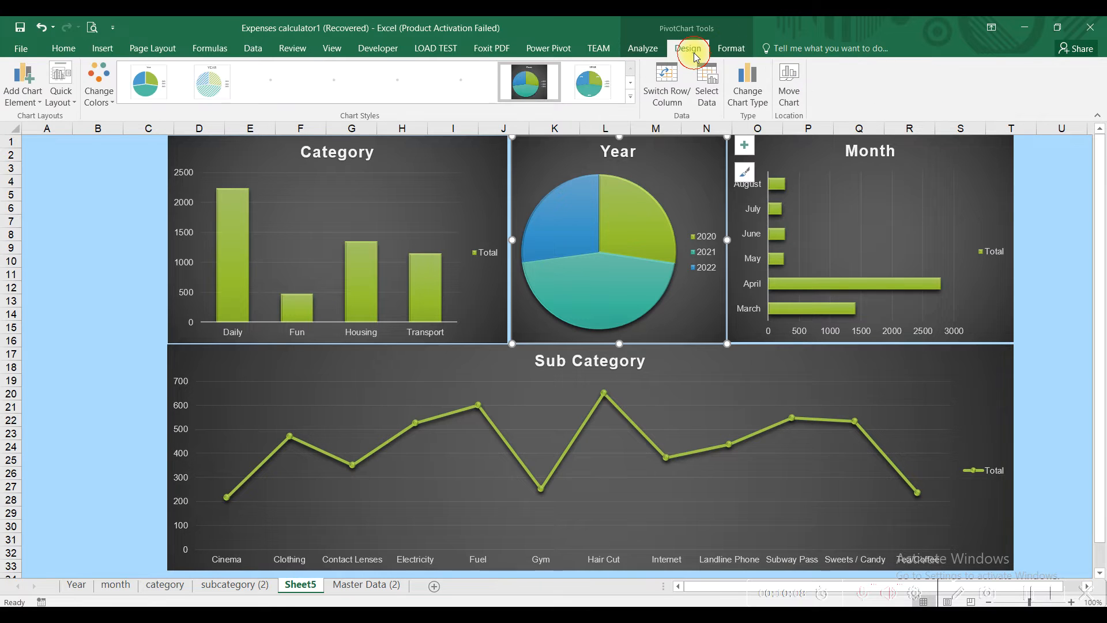
click(33, 106)
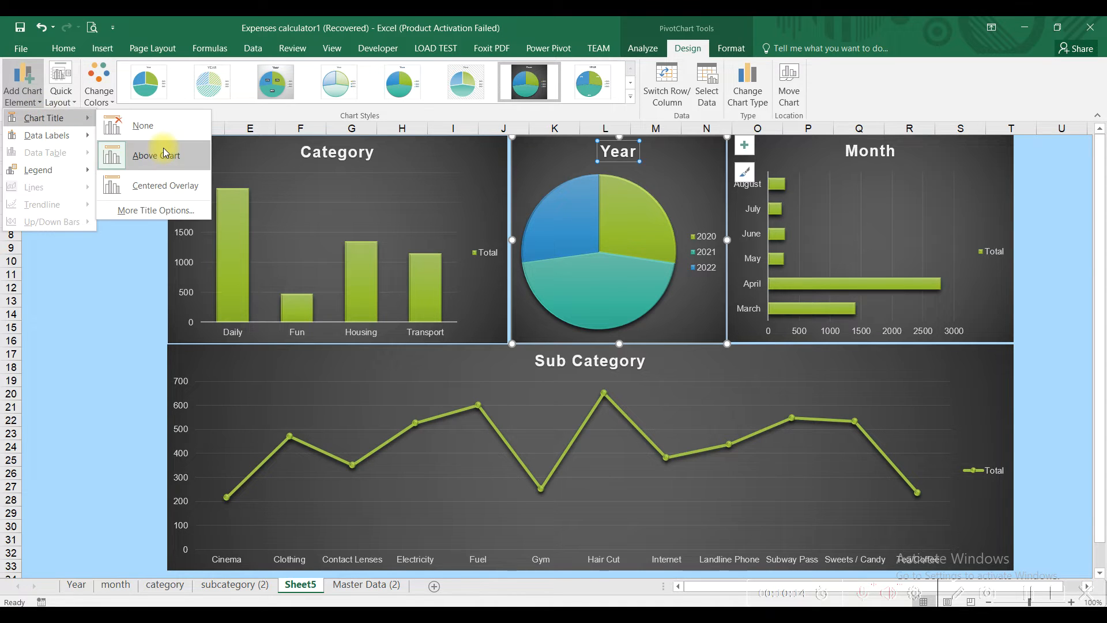
mouse_move(51, 144)
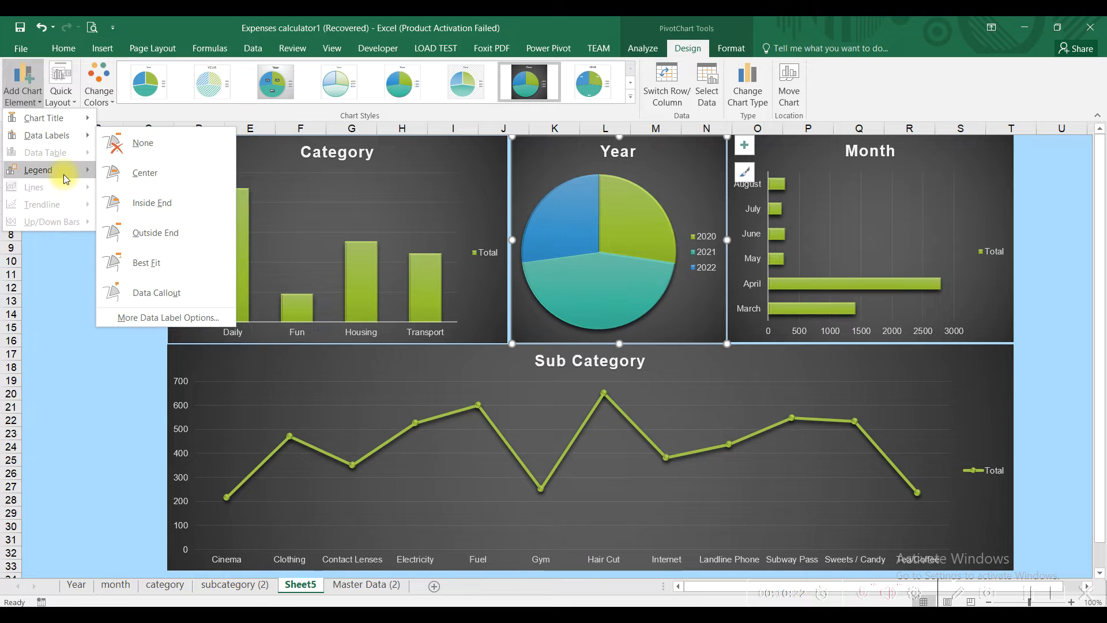
mouse_move(66, 176)
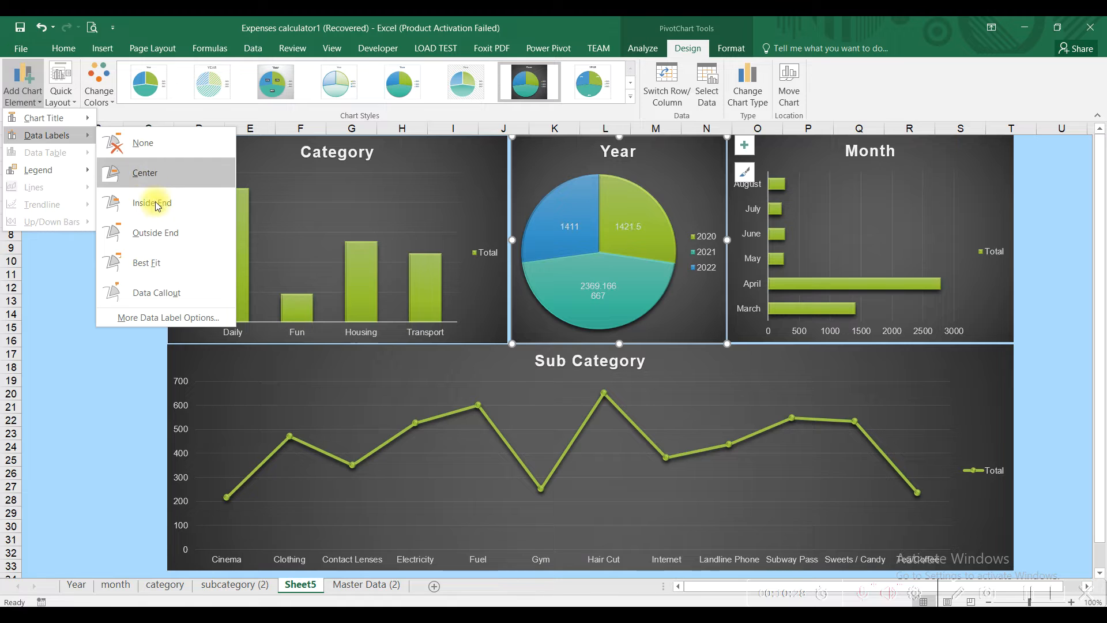
click(155, 271)
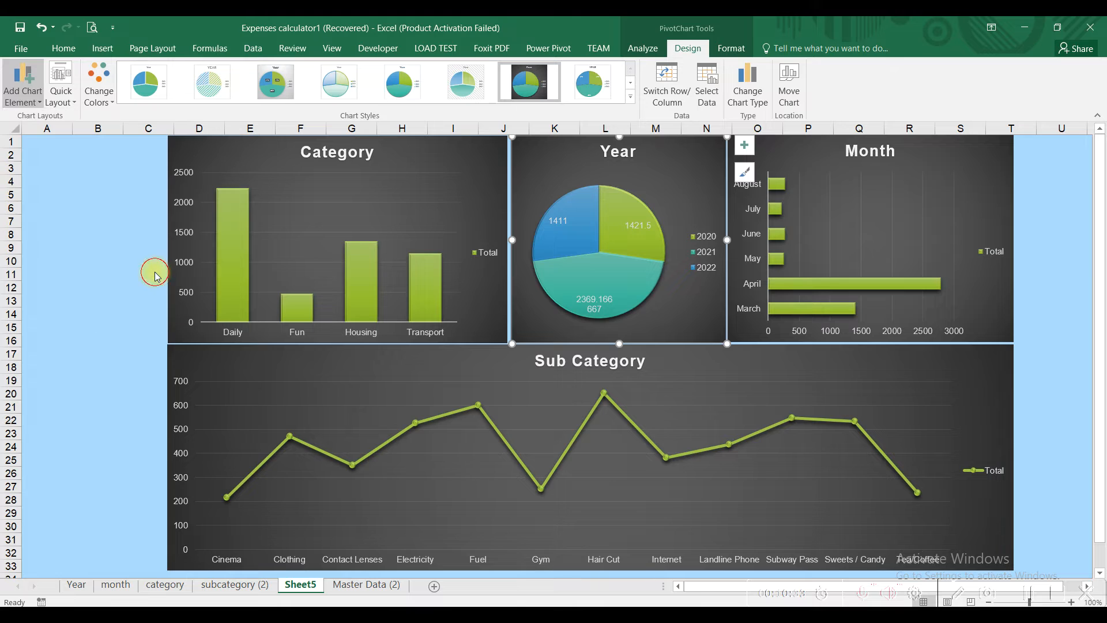
Step: Add drop lines to the Sub Category line chart
click(546, 383)
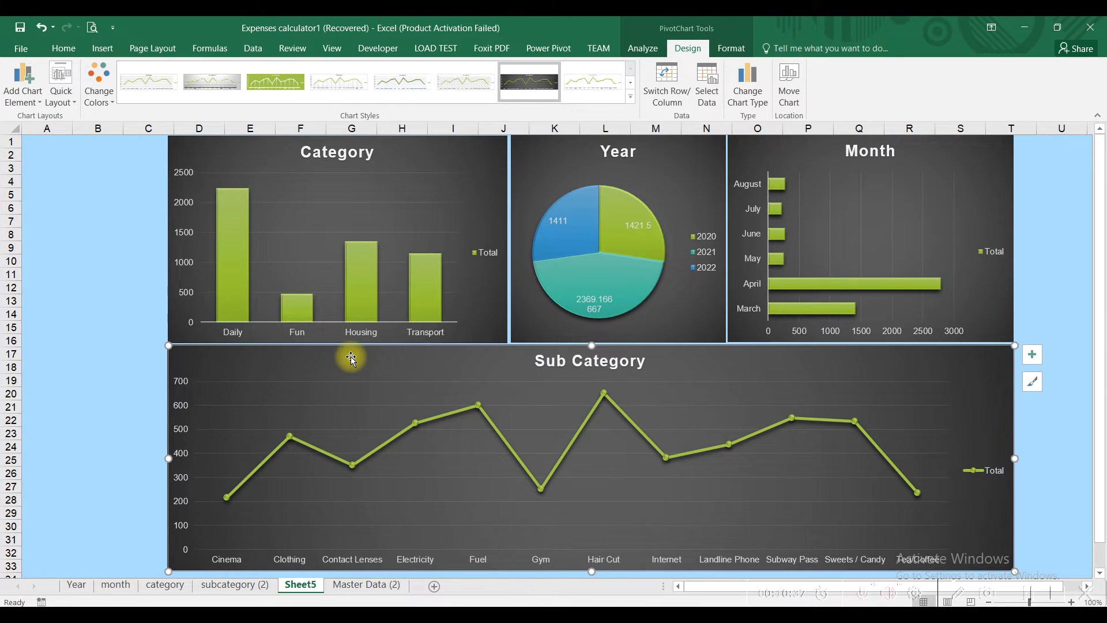
click(24, 92)
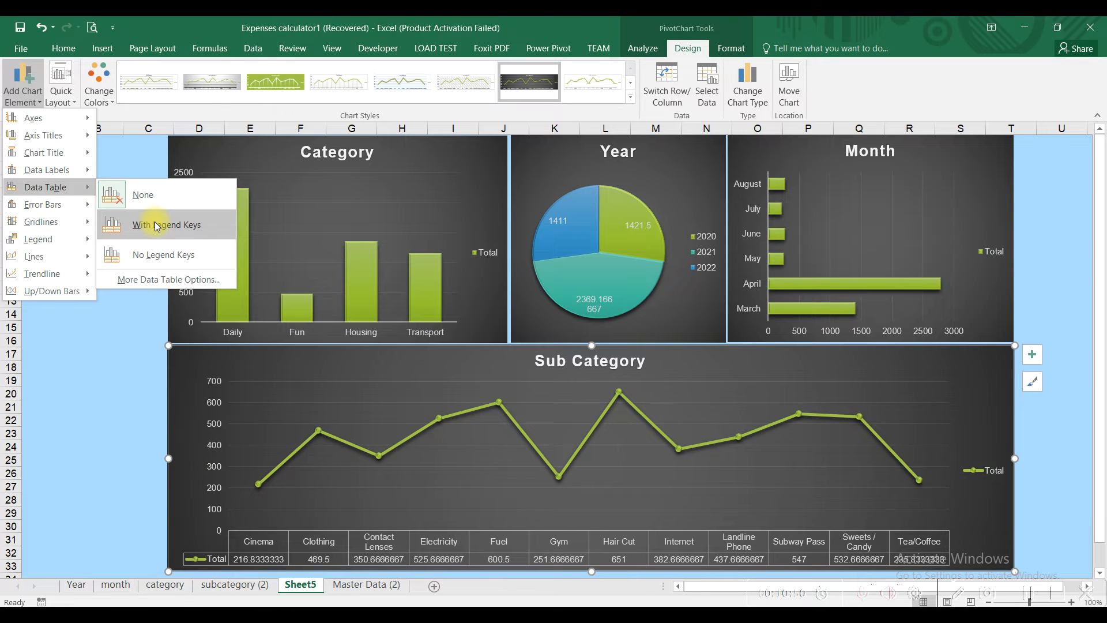
mouse_move(75, 229)
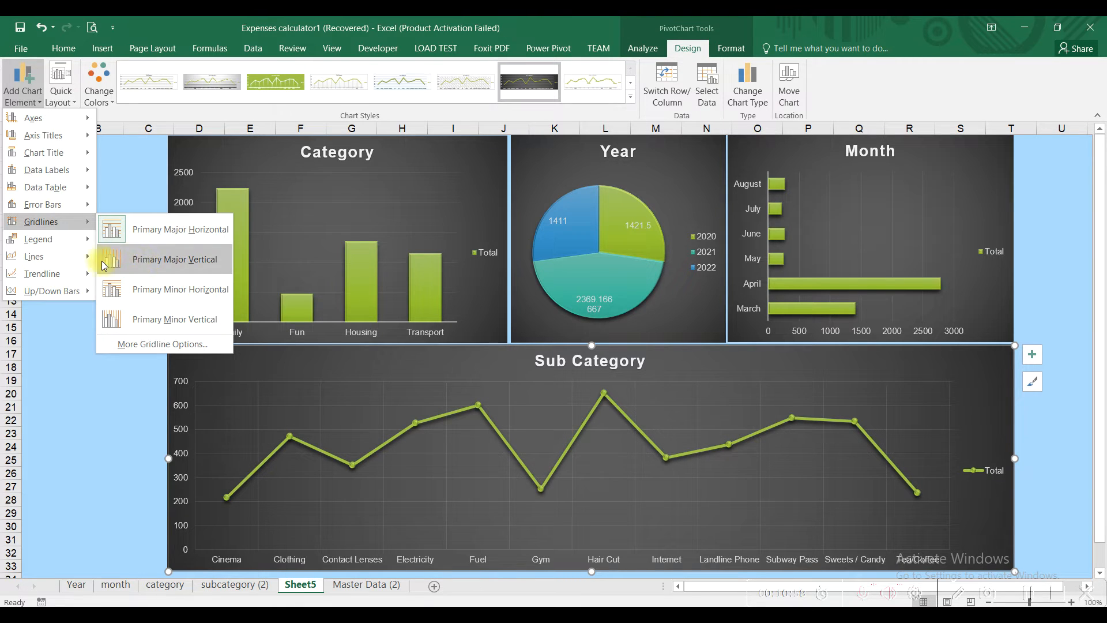
mouse_move(65, 254)
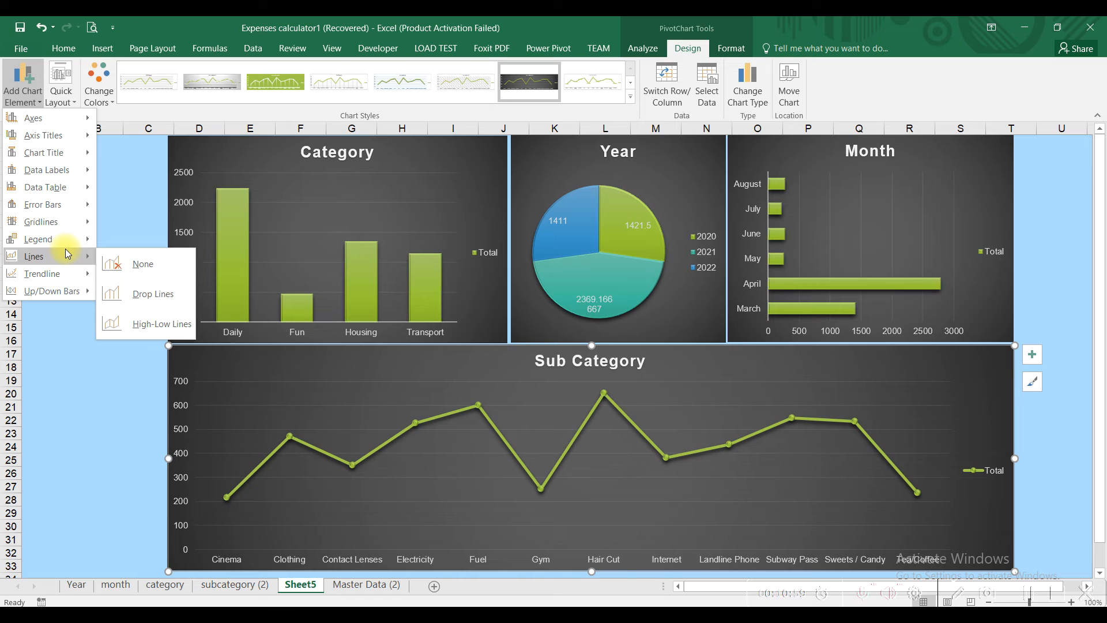
click(148, 295)
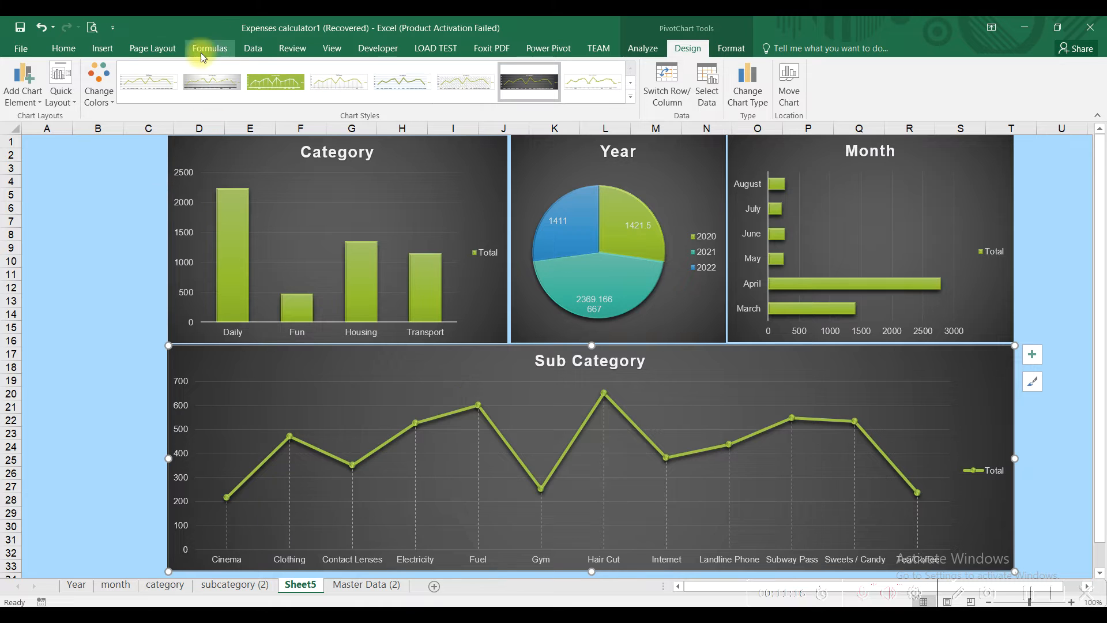
click(106, 51)
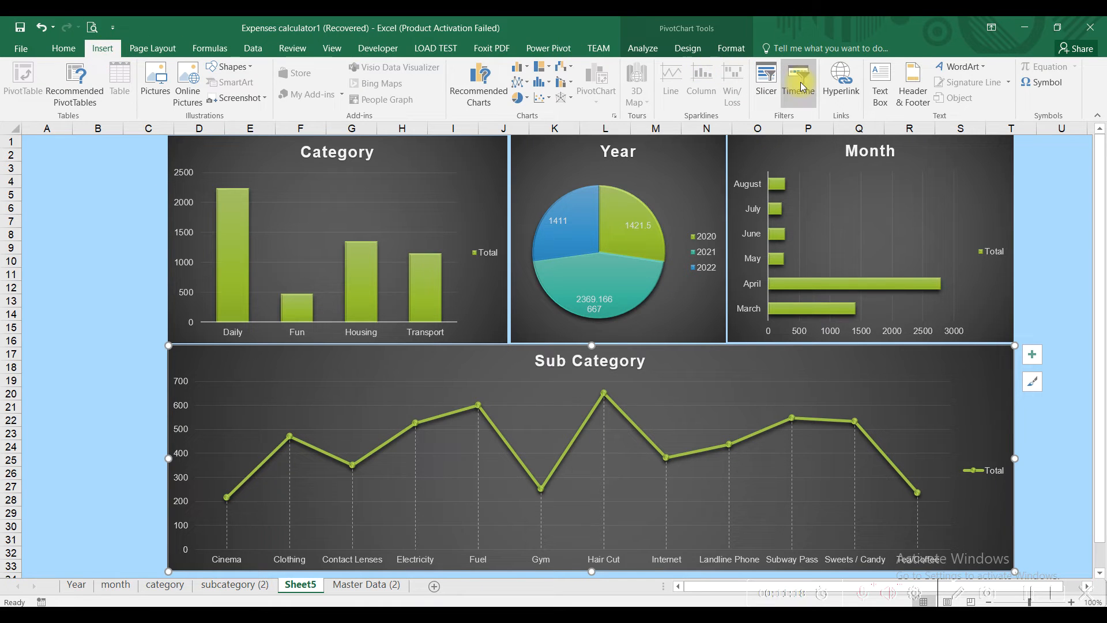
Step: Tick Year, Month, category and subcategory in the Insert Slicers list and create the four slicers
click(773, 81)
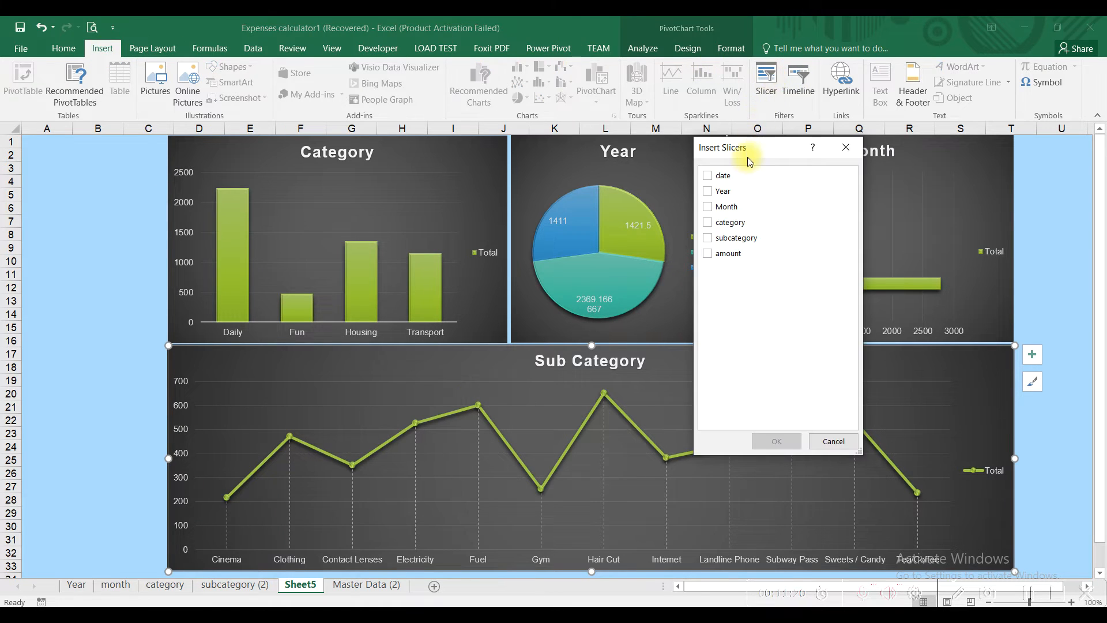
drag(747, 151, 705, 230)
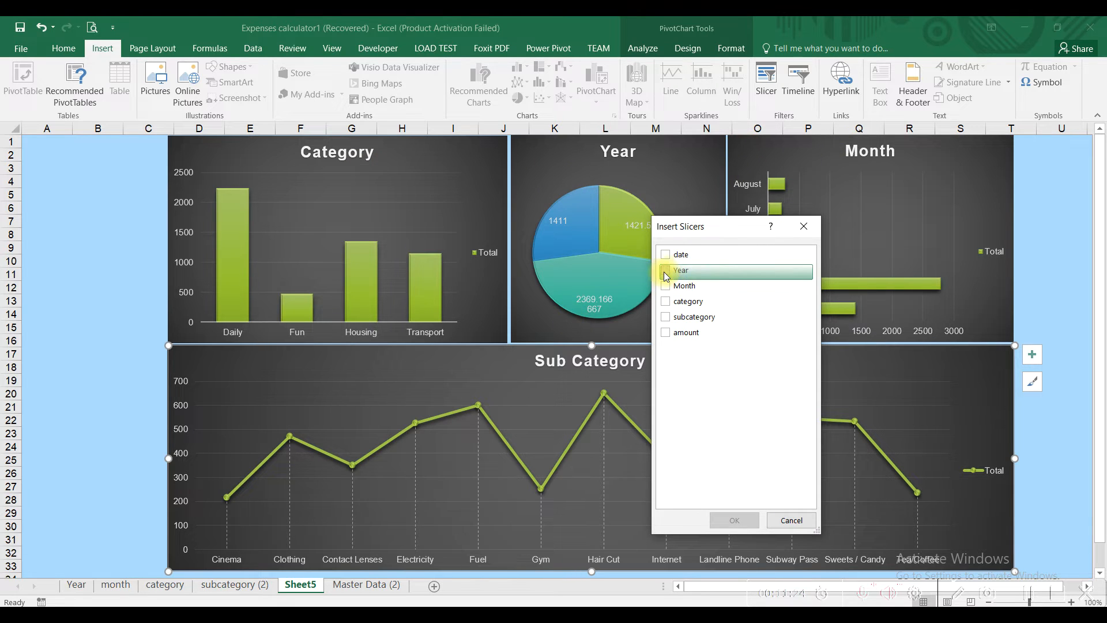
click(667, 302)
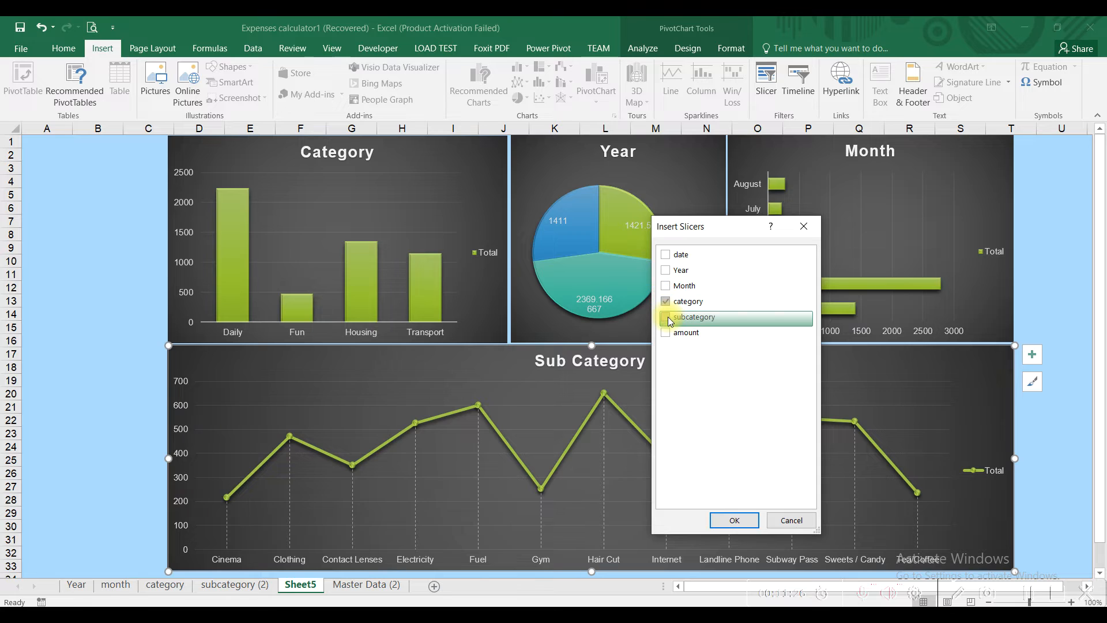
click(668, 319)
click(666, 287)
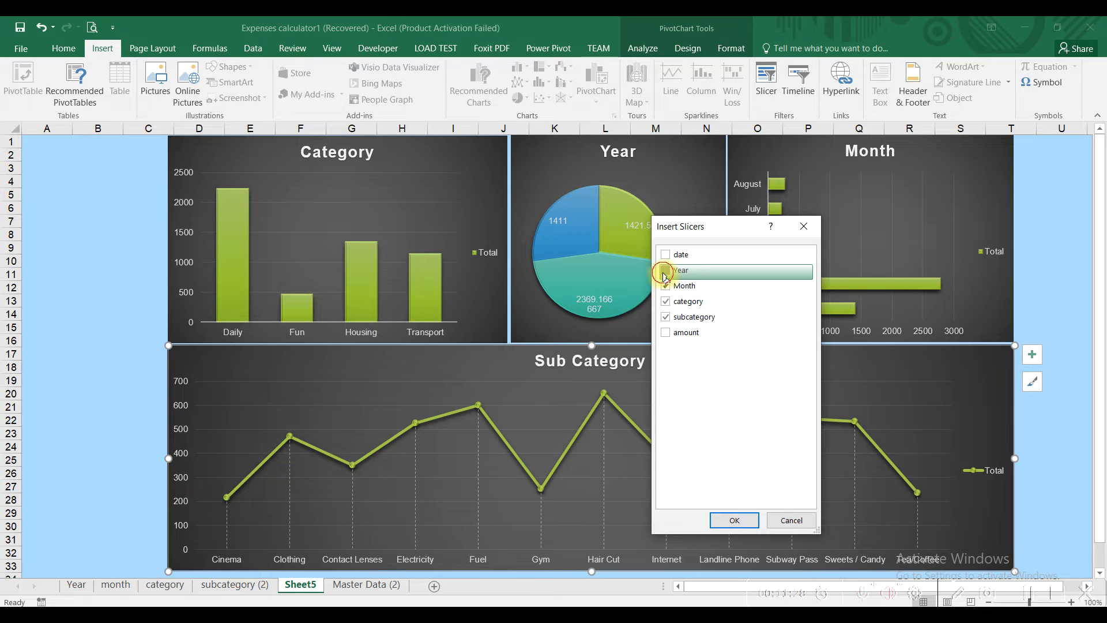
click(734, 521)
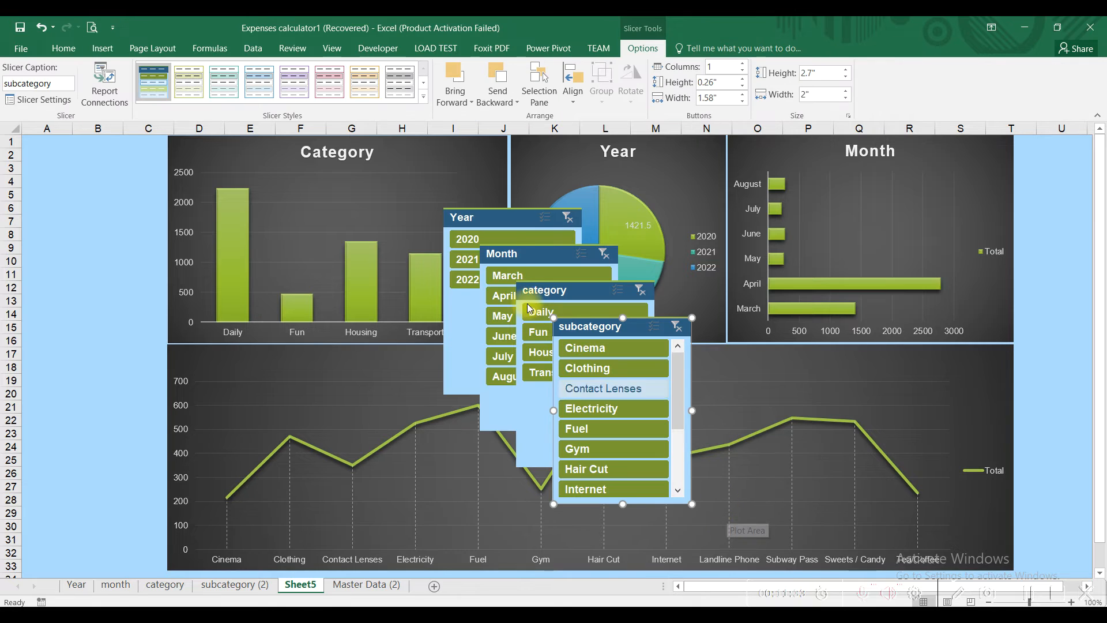
Step: Move the Year slicer to the sheet's top-left corner at A1 and bring up its size and layout settings
drag(485, 223, 261, 193)
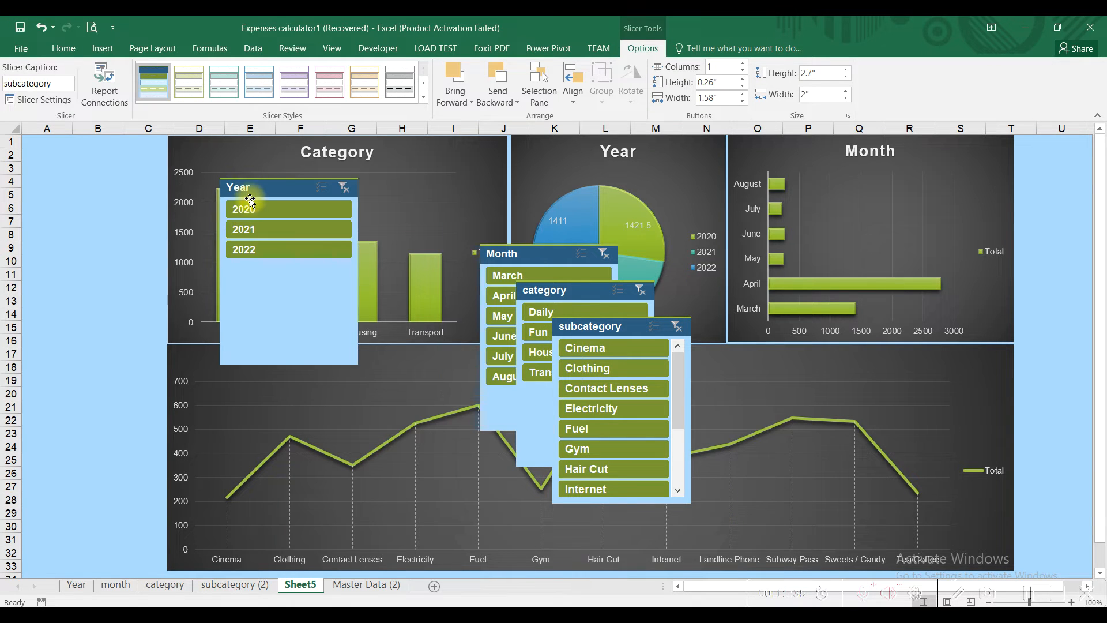
drag(106, 177, 63, 153)
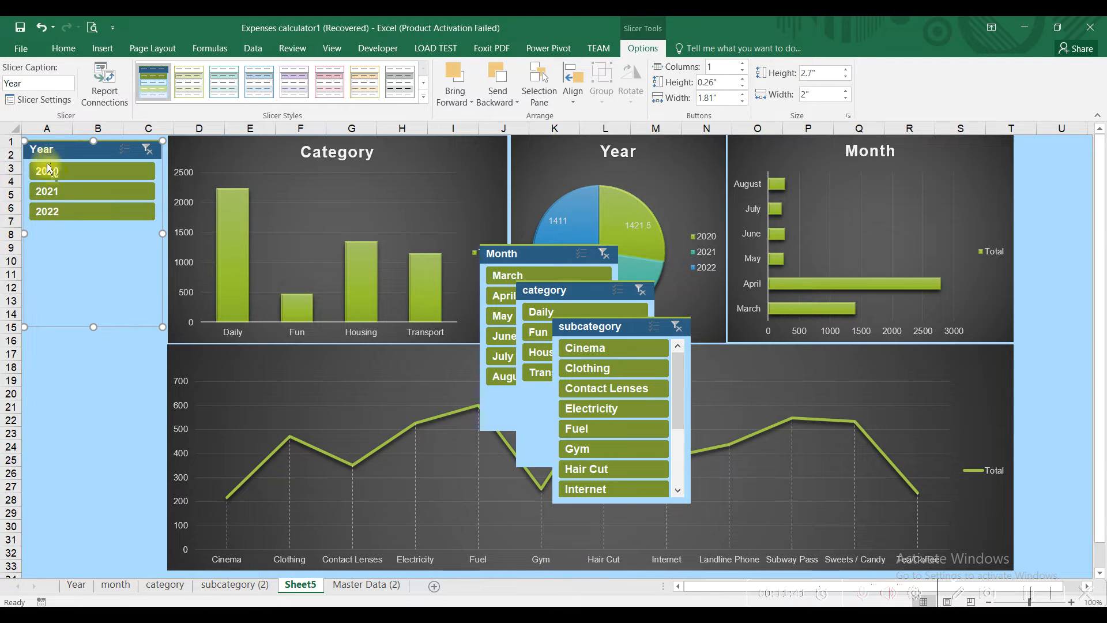
click(62, 153)
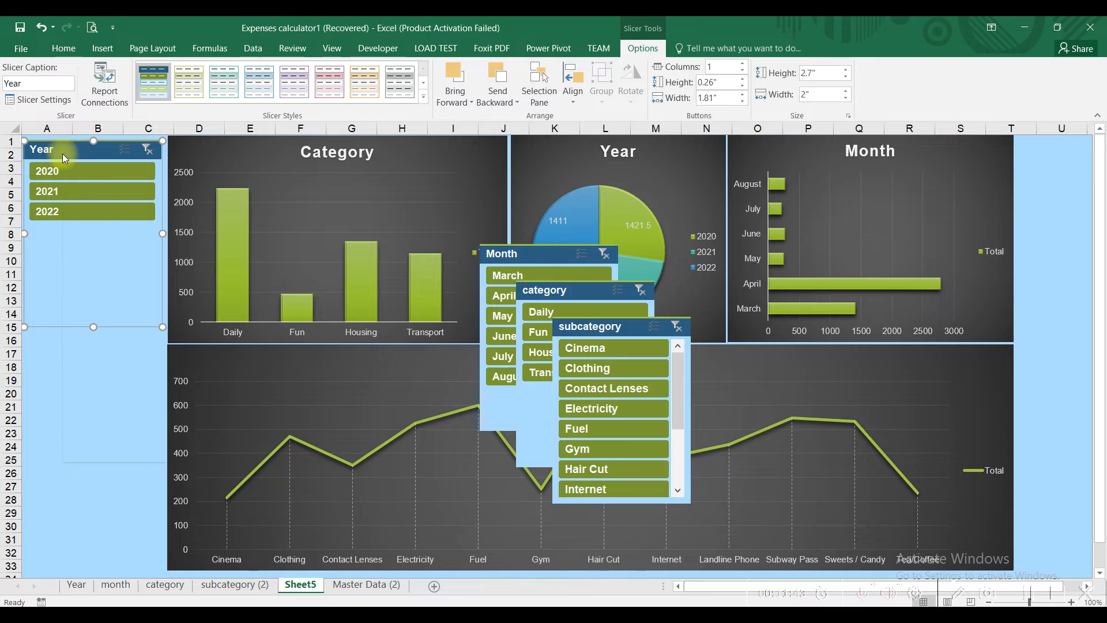
right_click(63, 154)
click(158, 436)
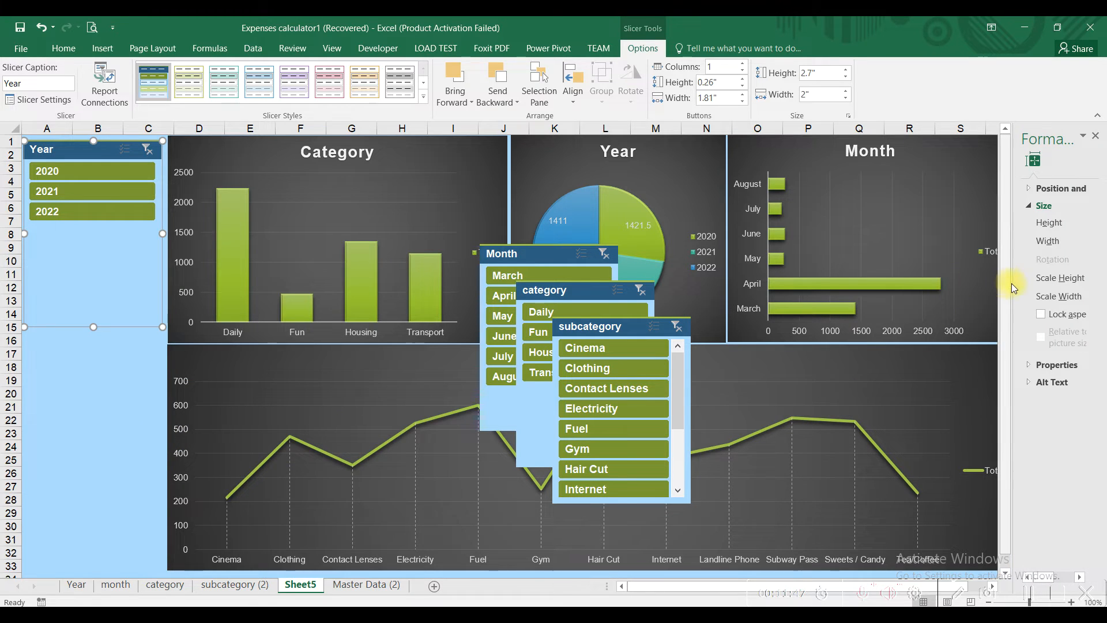
drag(1008, 283, 950, 283)
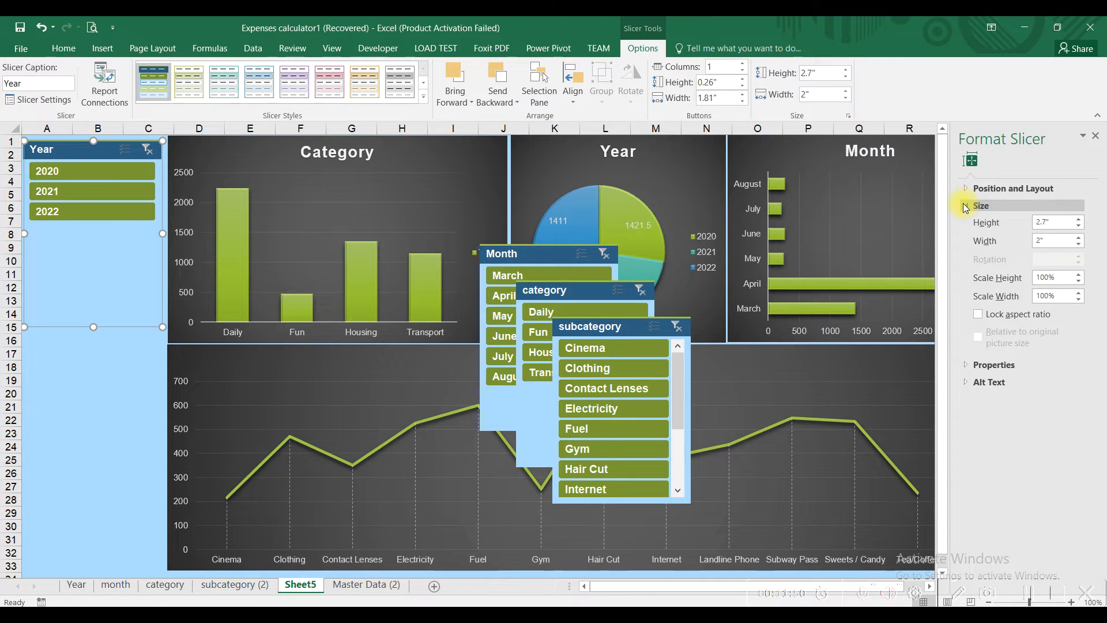
drag(950, 243, 919, 207)
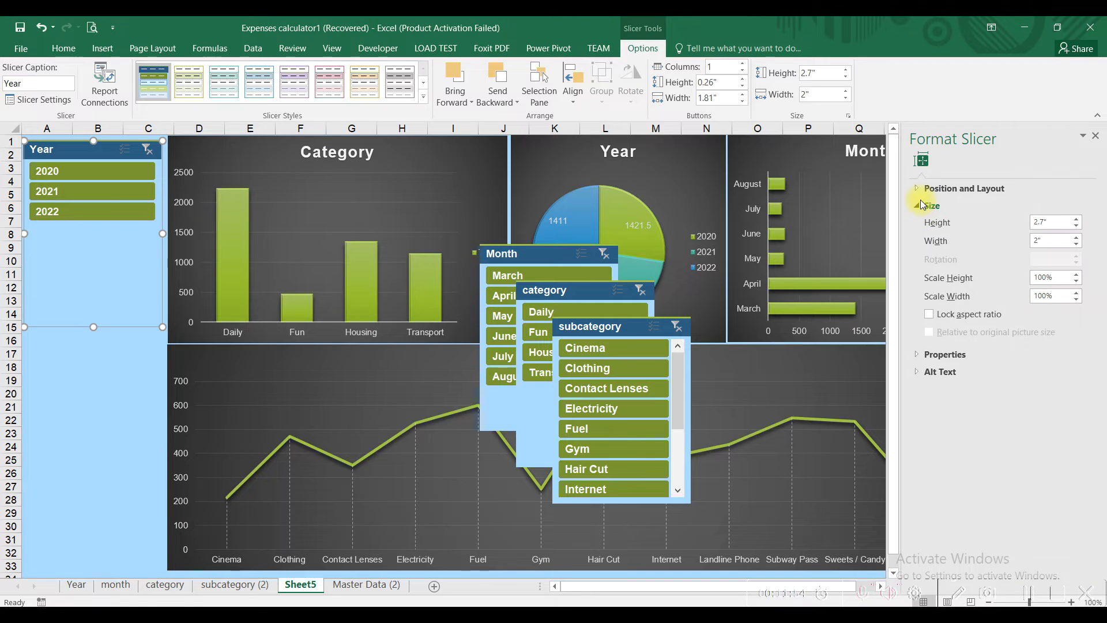
click(918, 207)
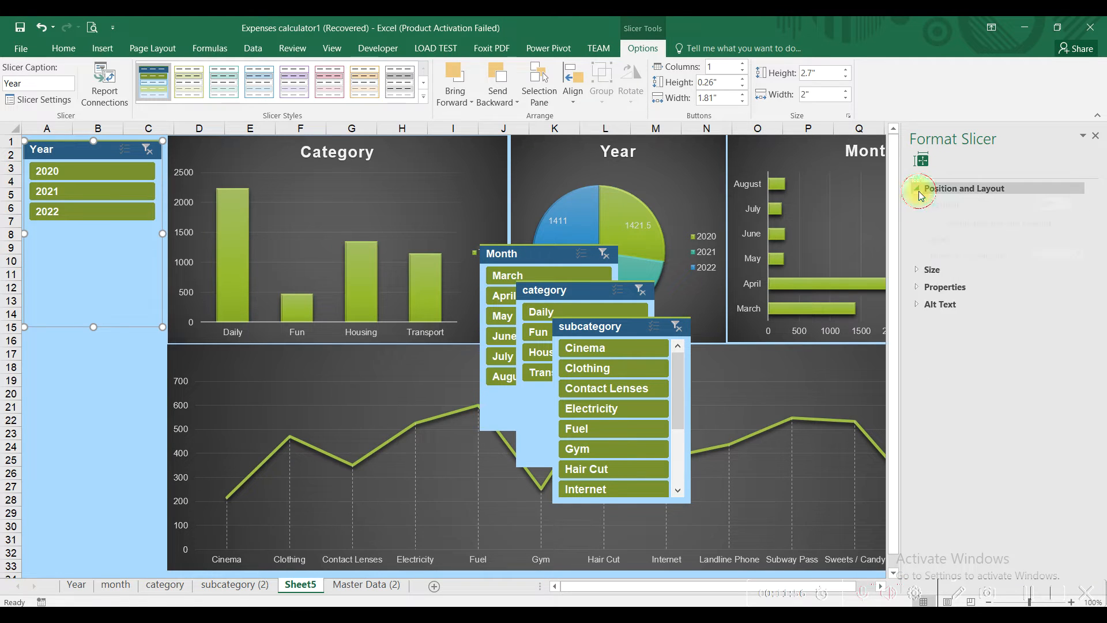
click(919, 190)
Step: Give the Year slicer 3 columns of 0.3" × 0.6" buttons and shorten it to 0.8" tall
click(1079, 287)
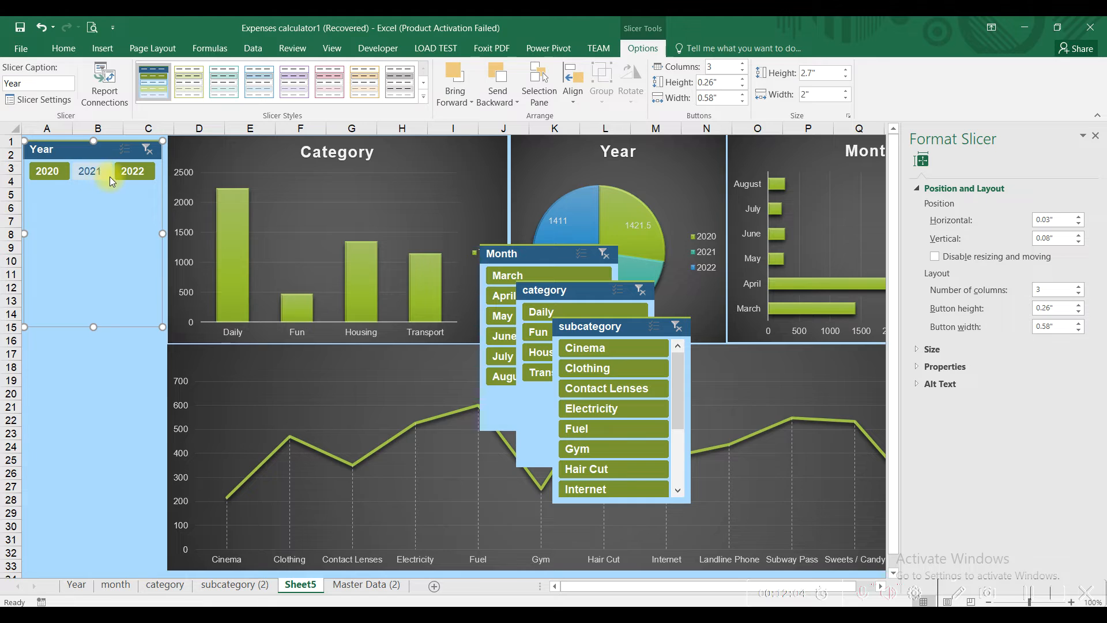
click(1079, 305)
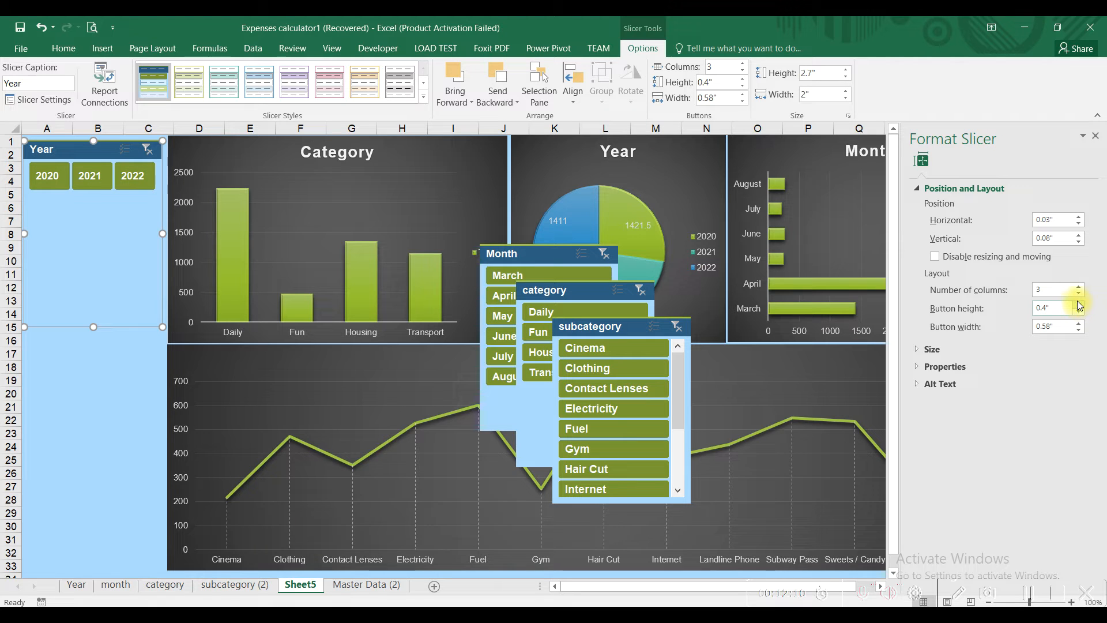
click(1078, 312)
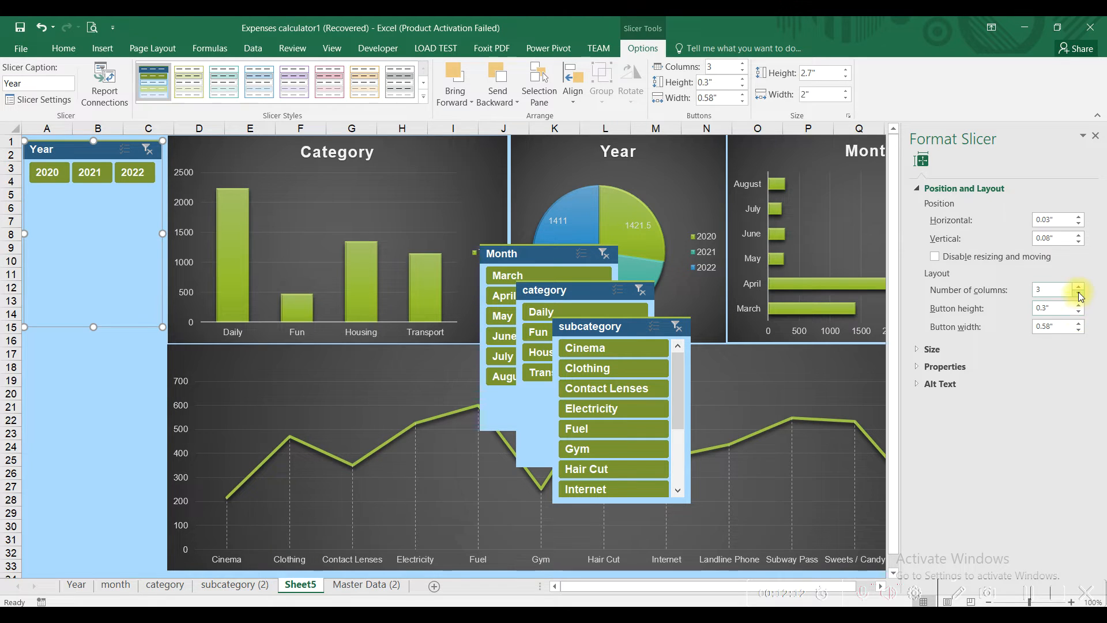
click(1077, 324)
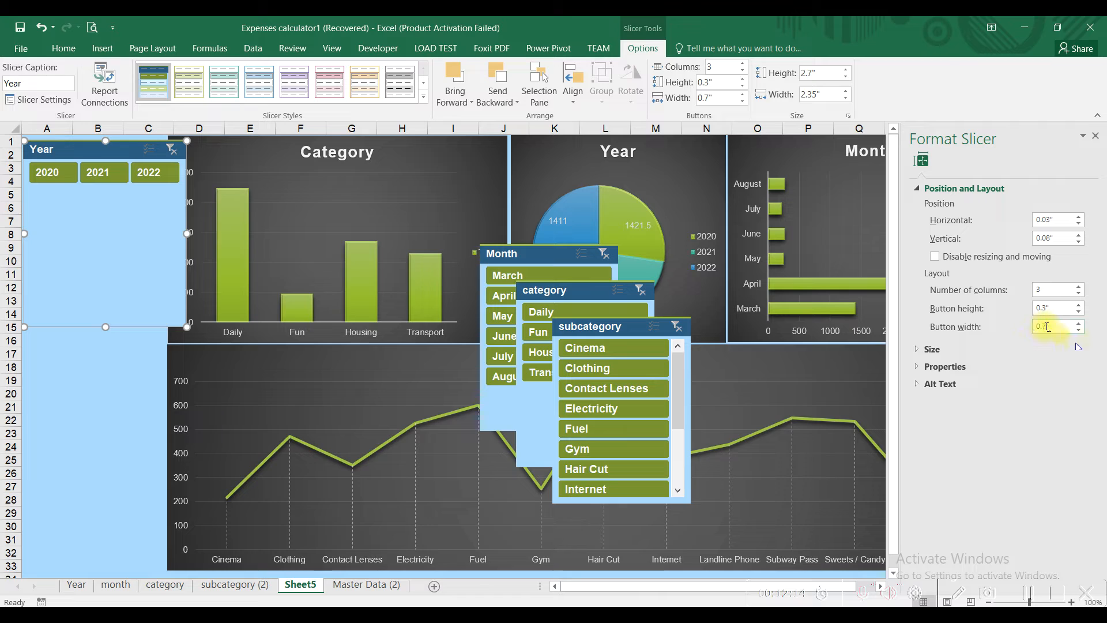
click(1078, 330)
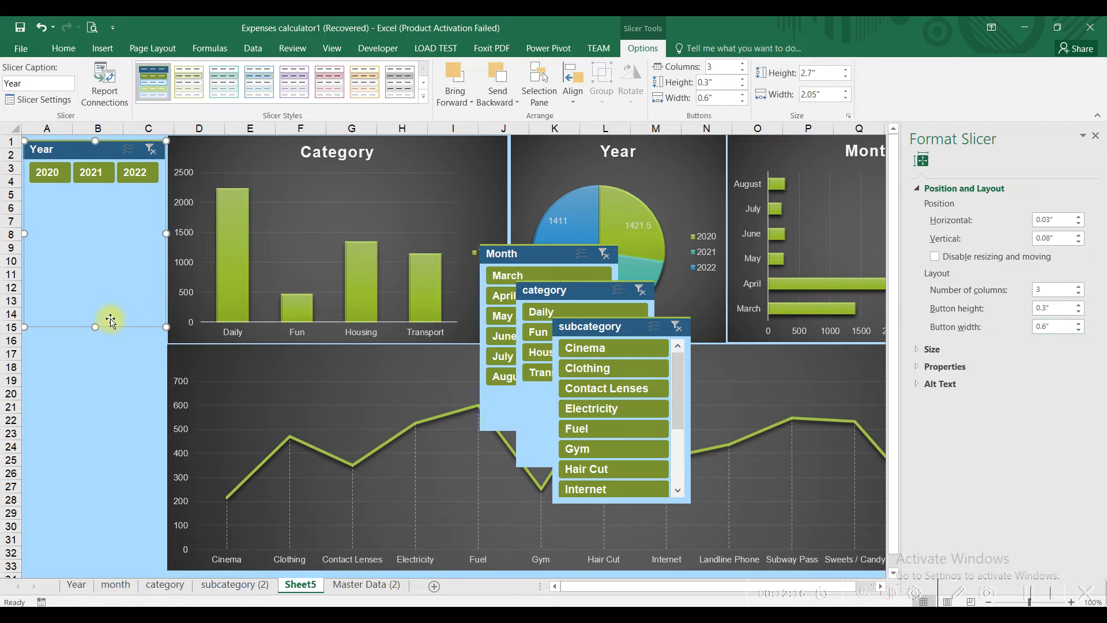
drag(98, 326, 95, 196)
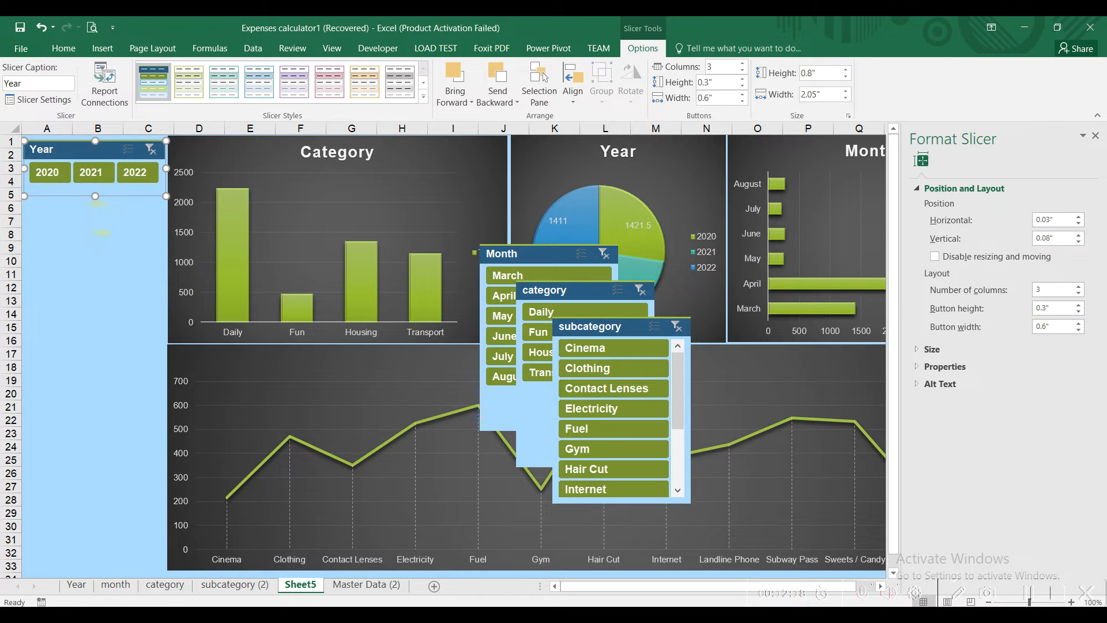
click(100, 251)
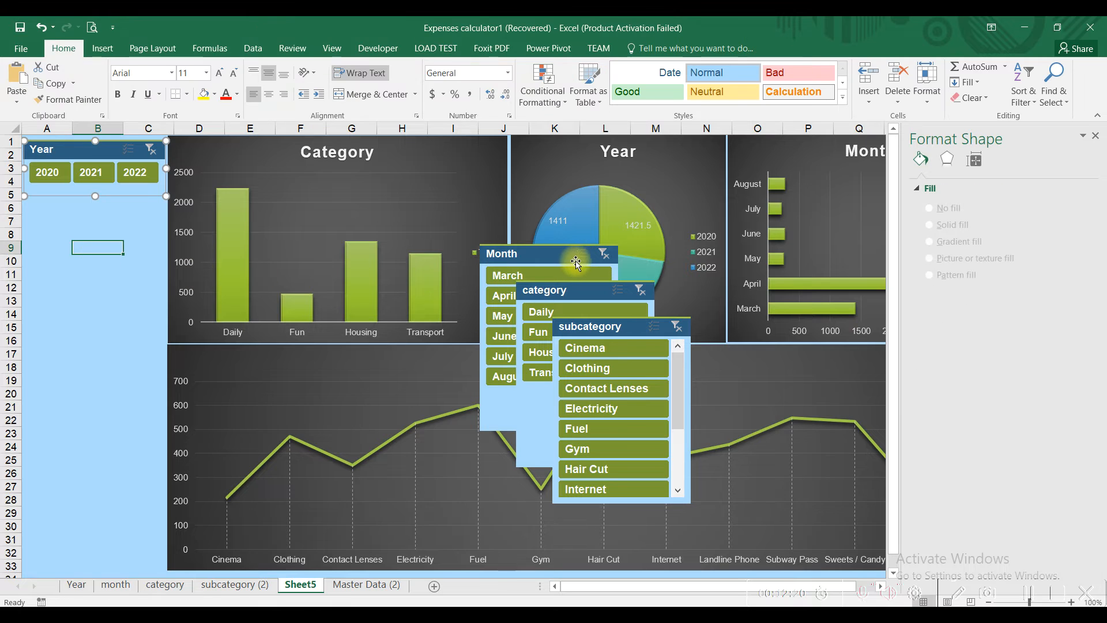
Step: Move the Month slicer below Year, set it to two columns, and shrink it to fit
drag(155, 214, 83, 211)
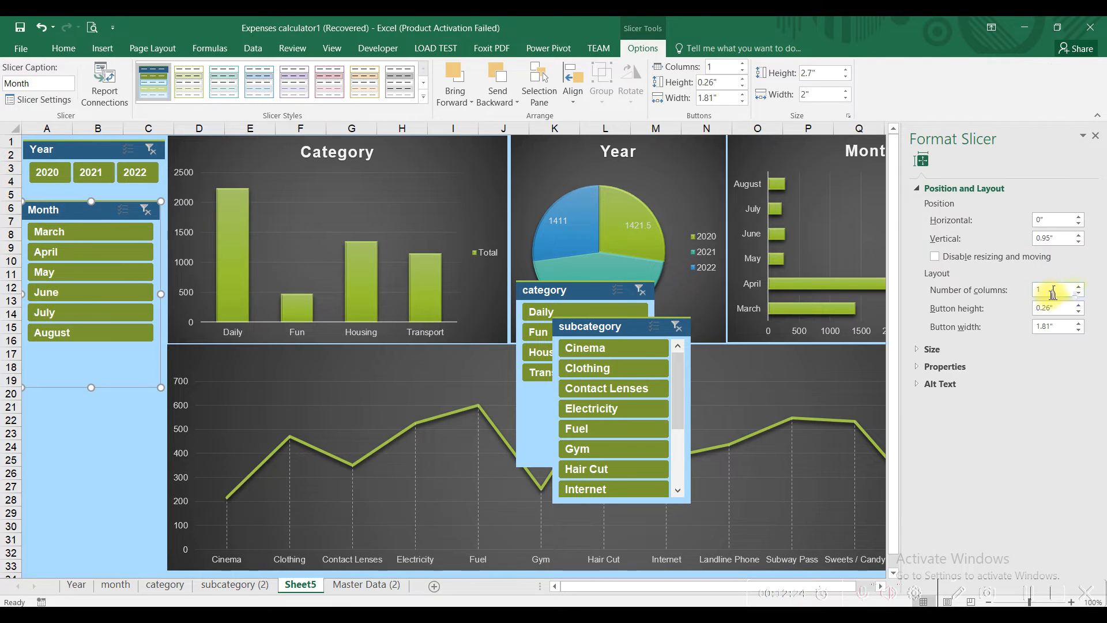
click(1078, 286)
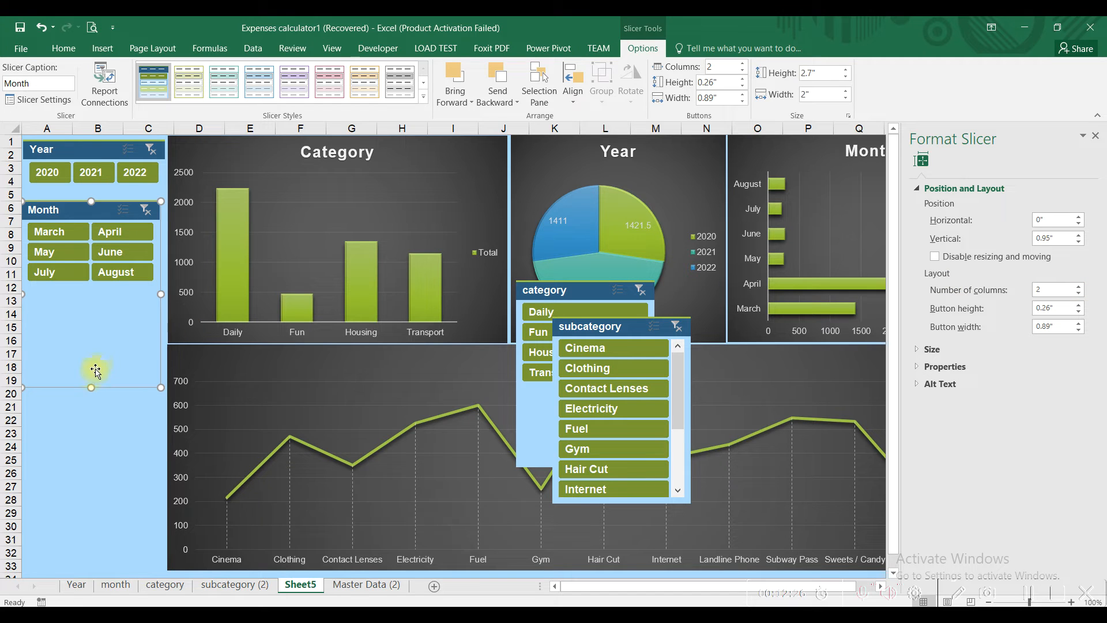
drag(91, 386, 100, 294)
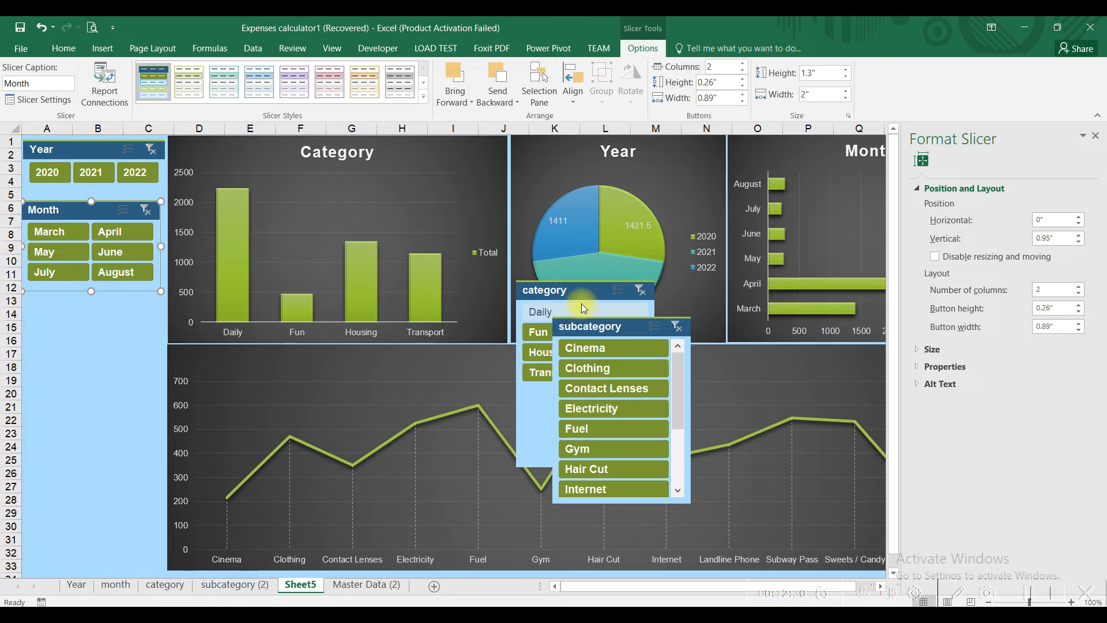
Step: Place the category slicer below Month in two columns, shrunk to fit its buttons
drag(577, 300, 86, 312)
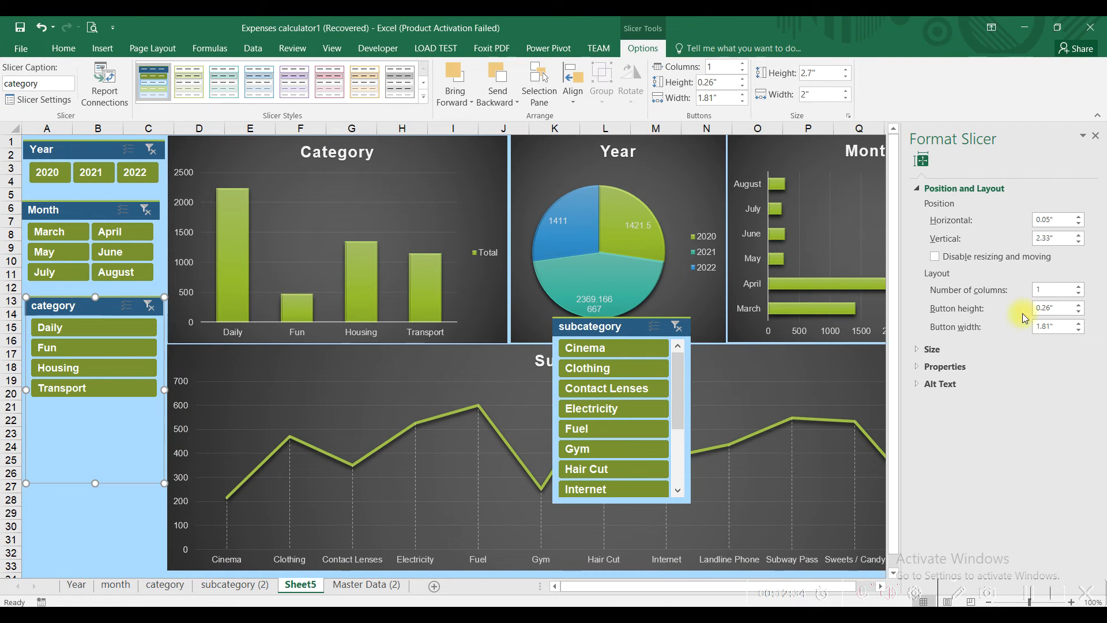
click(1078, 288)
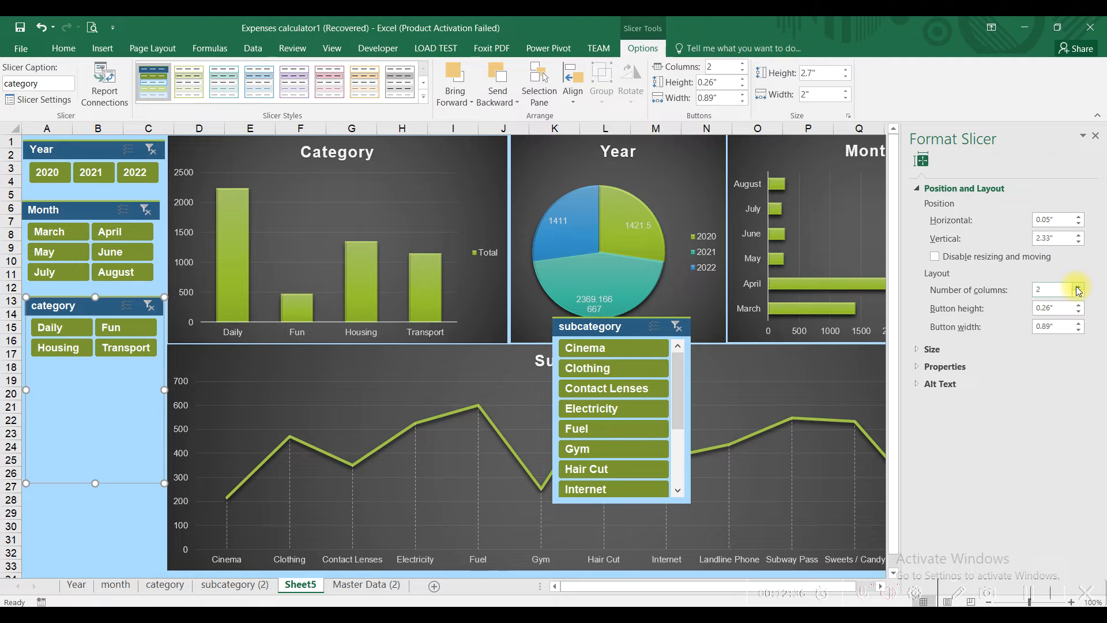
drag(90, 482, 92, 477)
click(46, 26)
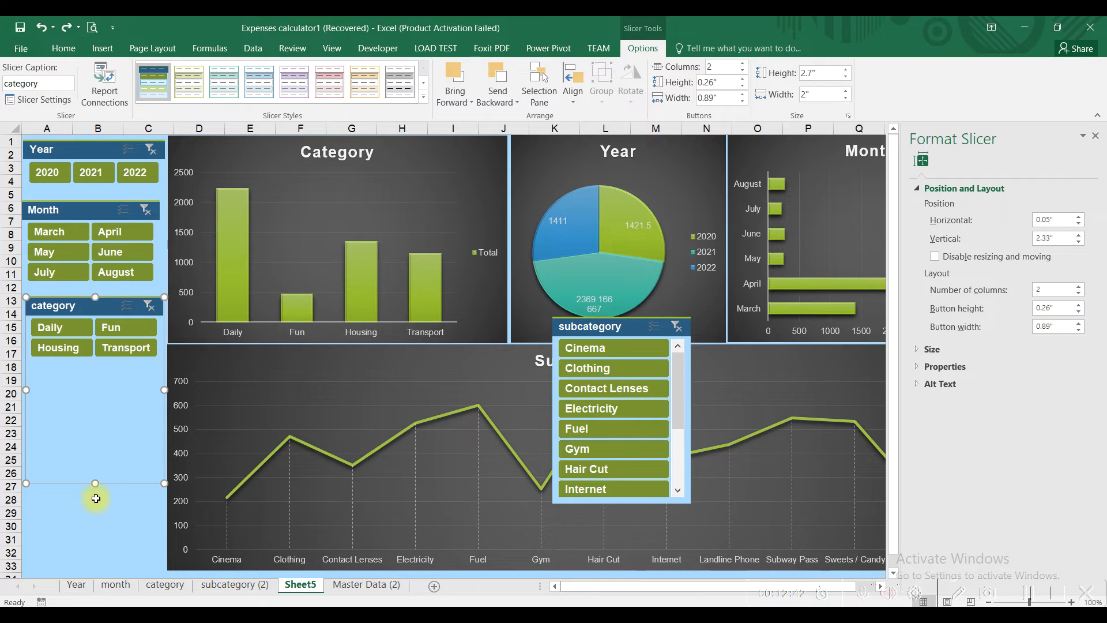
drag(95, 484, 96, 365)
Step: Place the subcategory slicer below category in two columns, stretched down the left column
drag(607, 324, 79, 379)
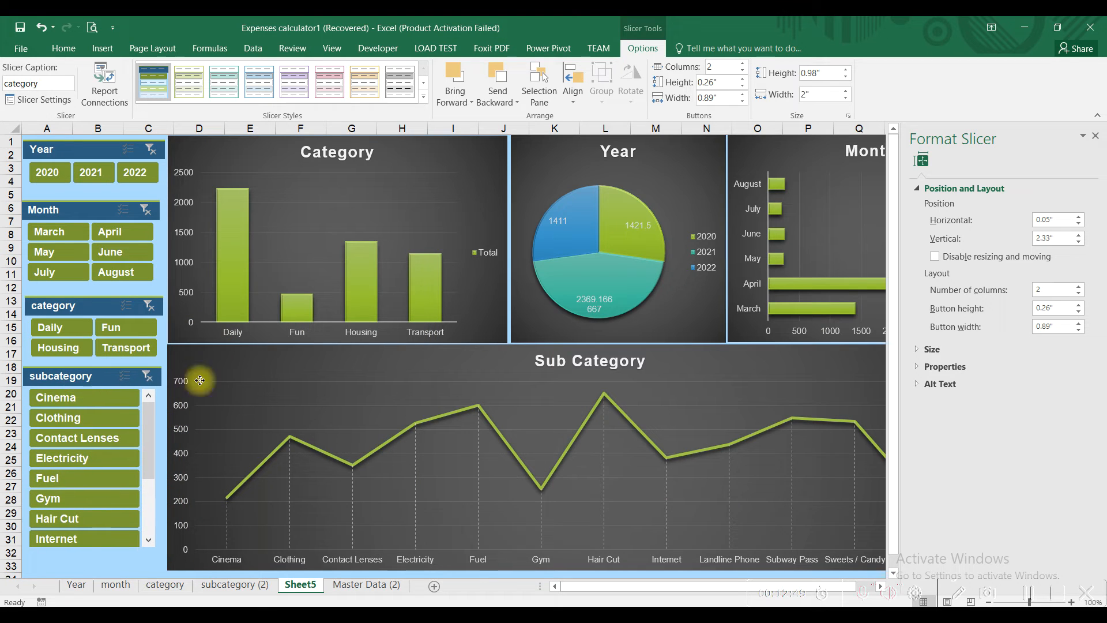
click(1080, 287)
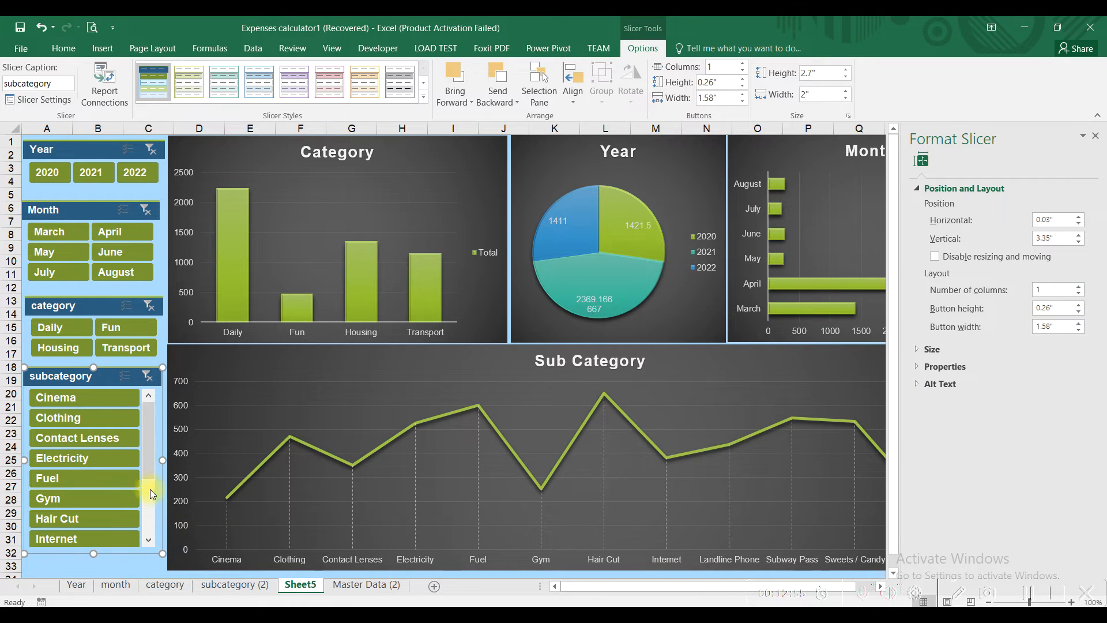
drag(147, 475, 152, 423)
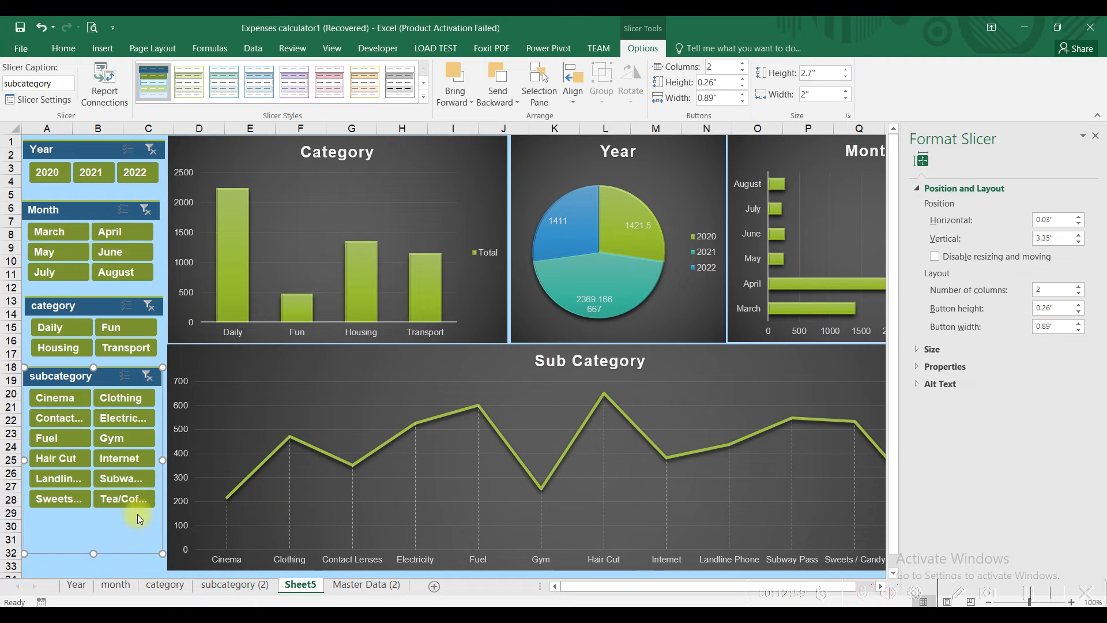
drag(92, 554, 91, 564)
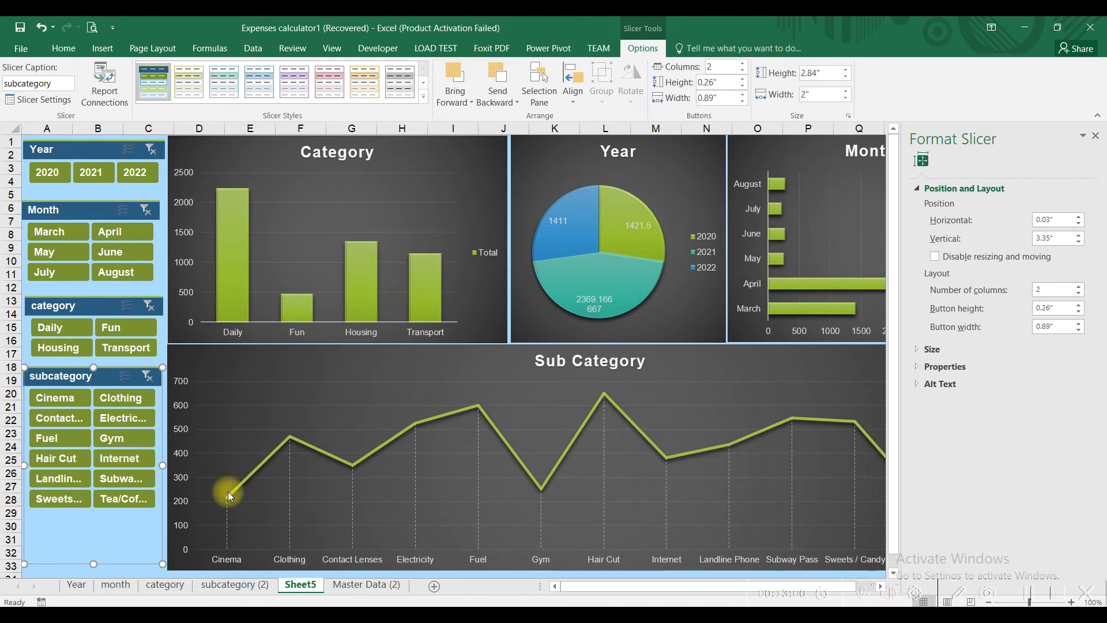
Step: Nudge the Month, category and subcategory slicers lower to leave even gaps between them
click(1096, 140)
click(1061, 194)
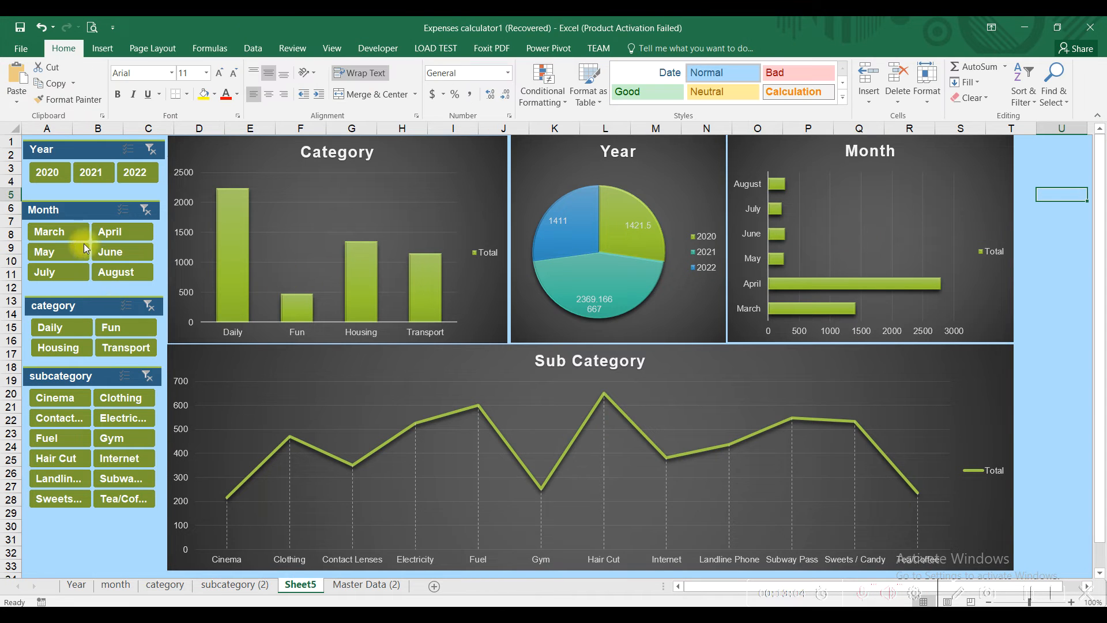
drag(93, 209, 94, 218)
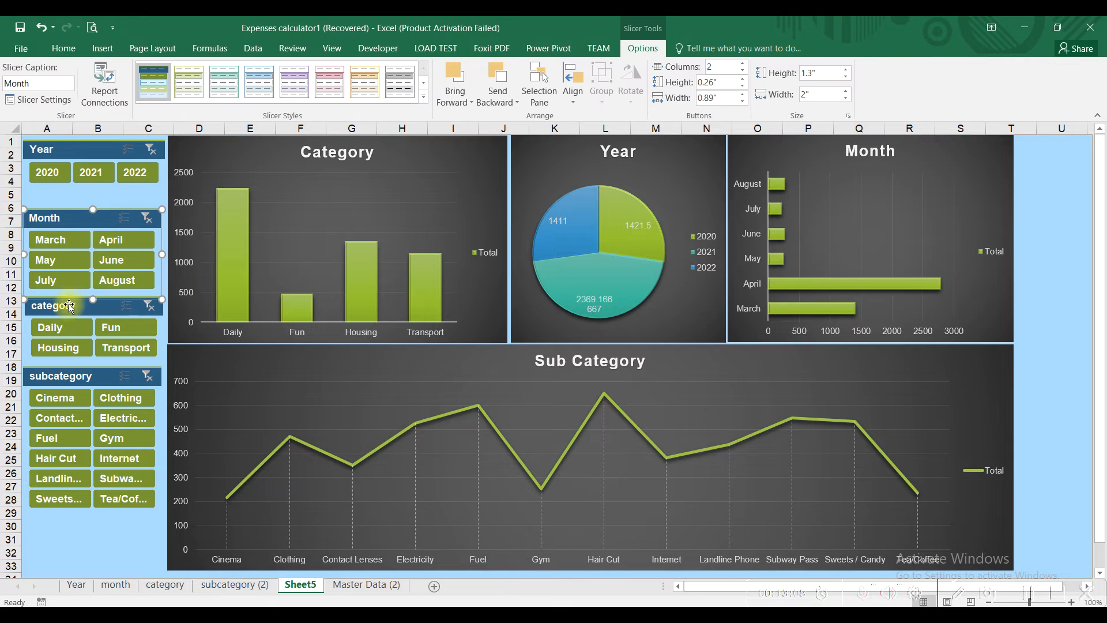
drag(68, 318, 64, 317)
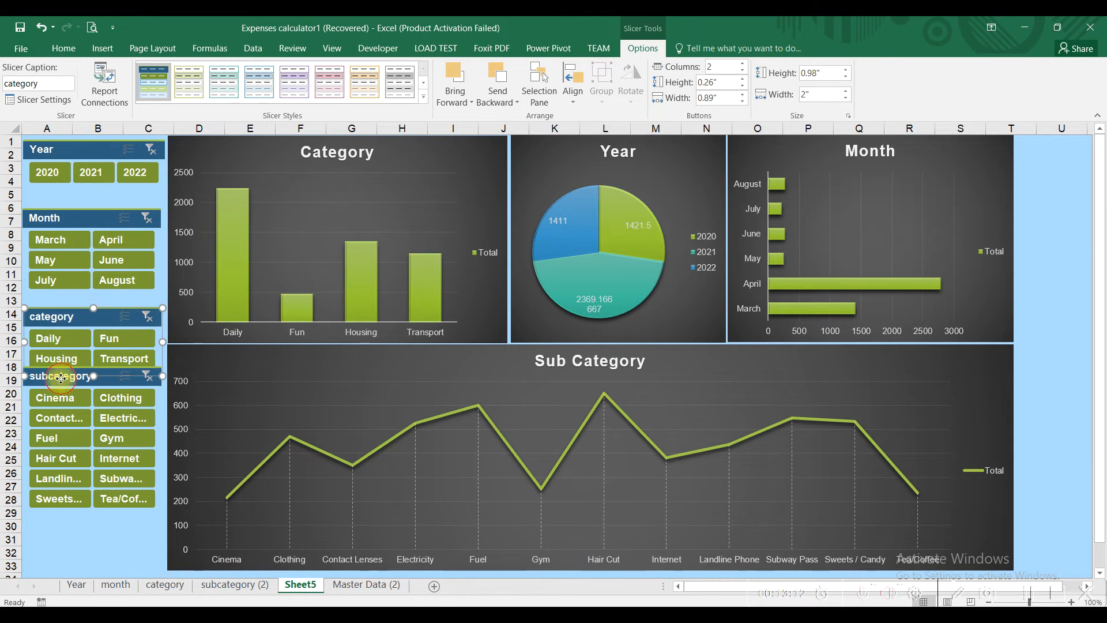
drag(60, 378, 60, 396)
right_click(60, 396)
click(94, 381)
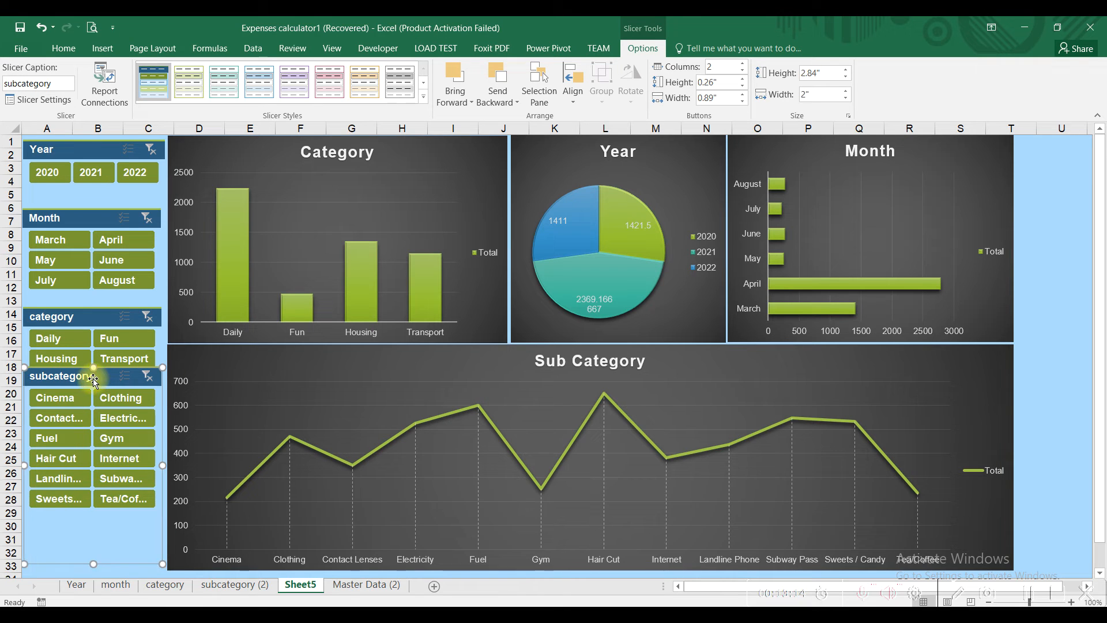
drag(90, 381, 81, 394)
drag(91, 577, 100, 555)
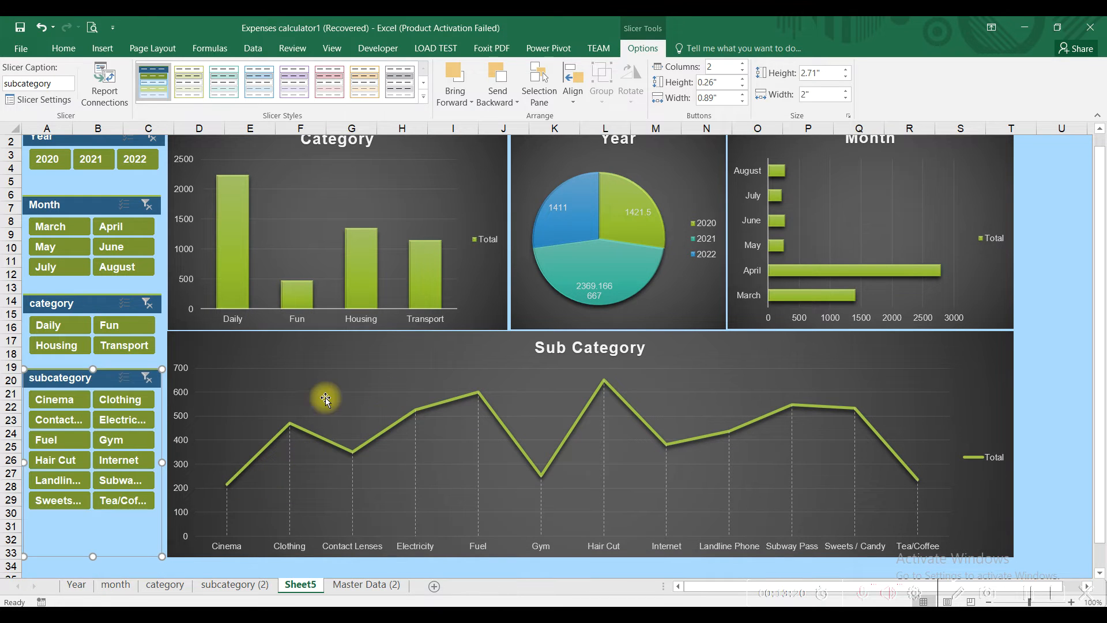
drag(1103, 242, 1093, 168)
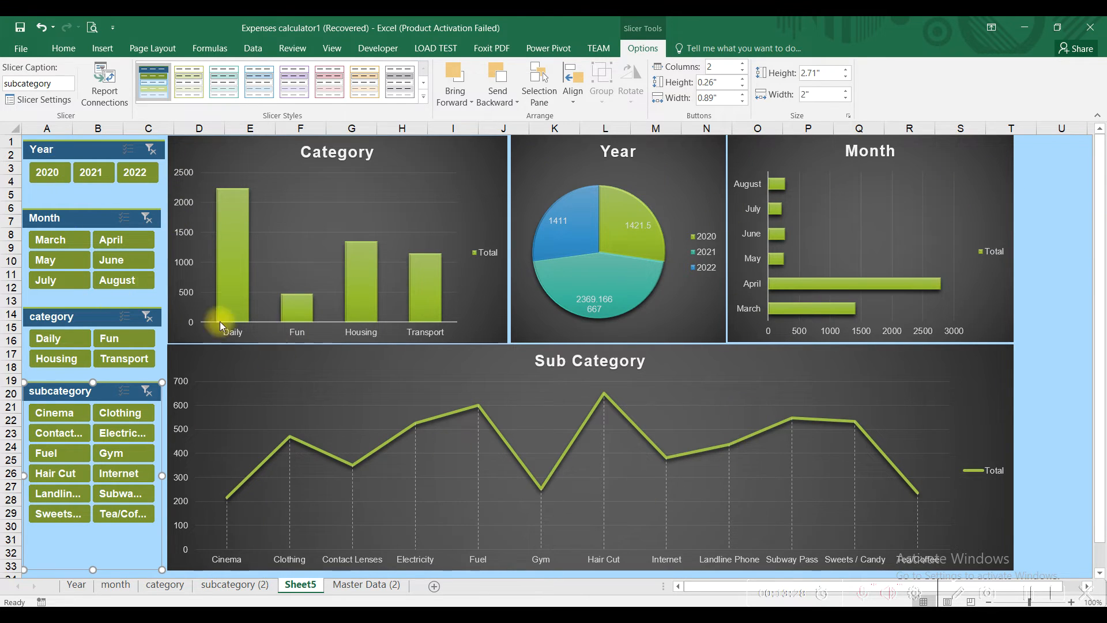
click(87, 180)
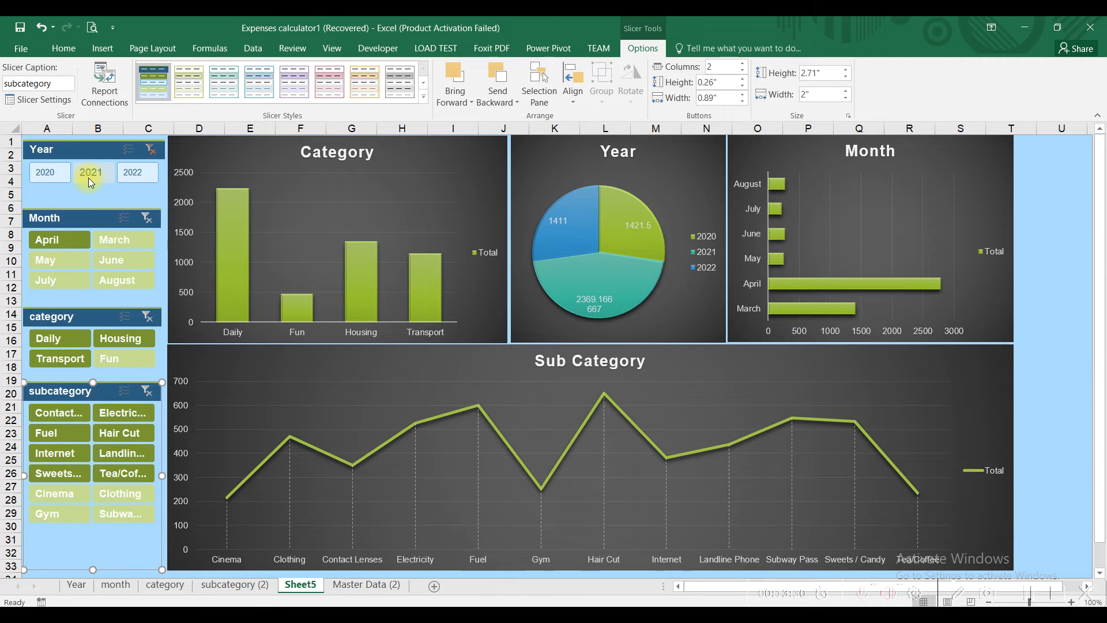
click(130, 173)
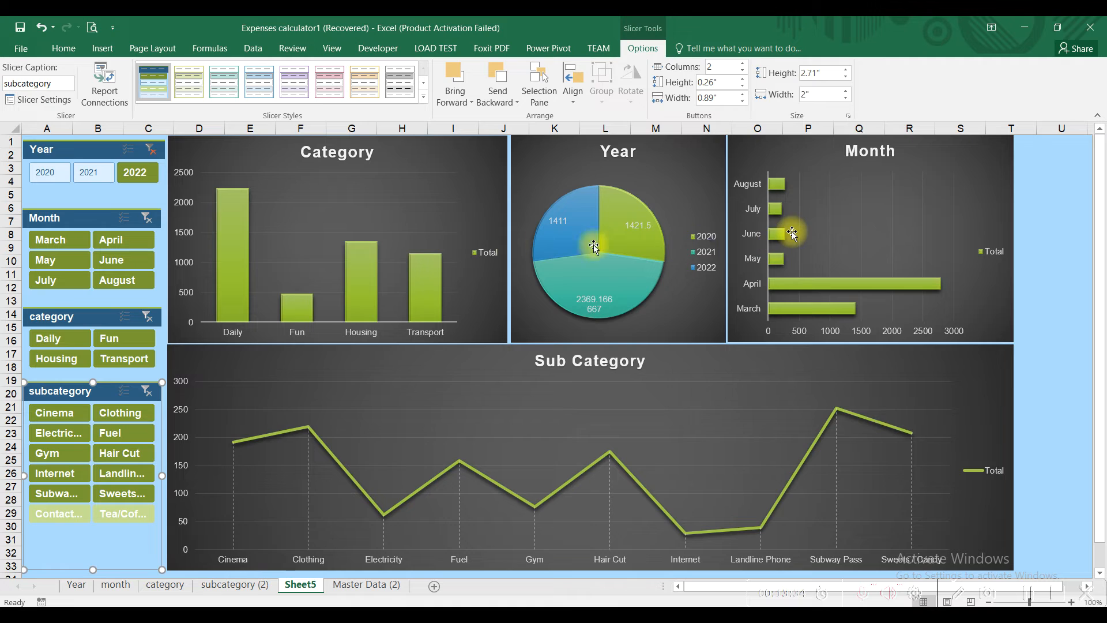
click(149, 150)
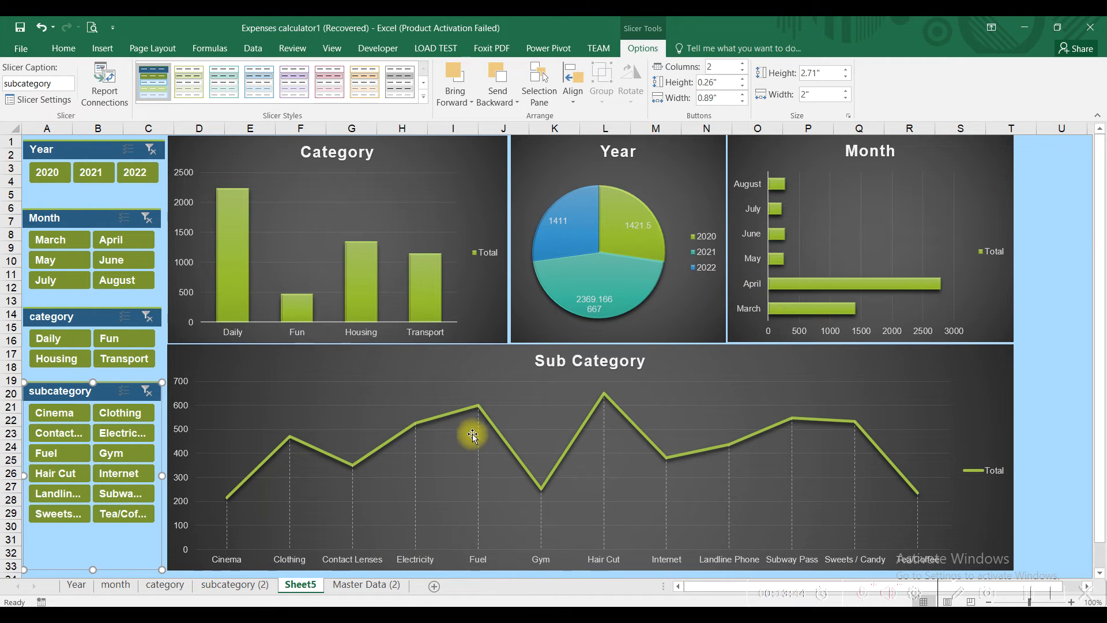
Step: Link the Year slicer to the category, month and Year PivotTables too
right_click(72, 153)
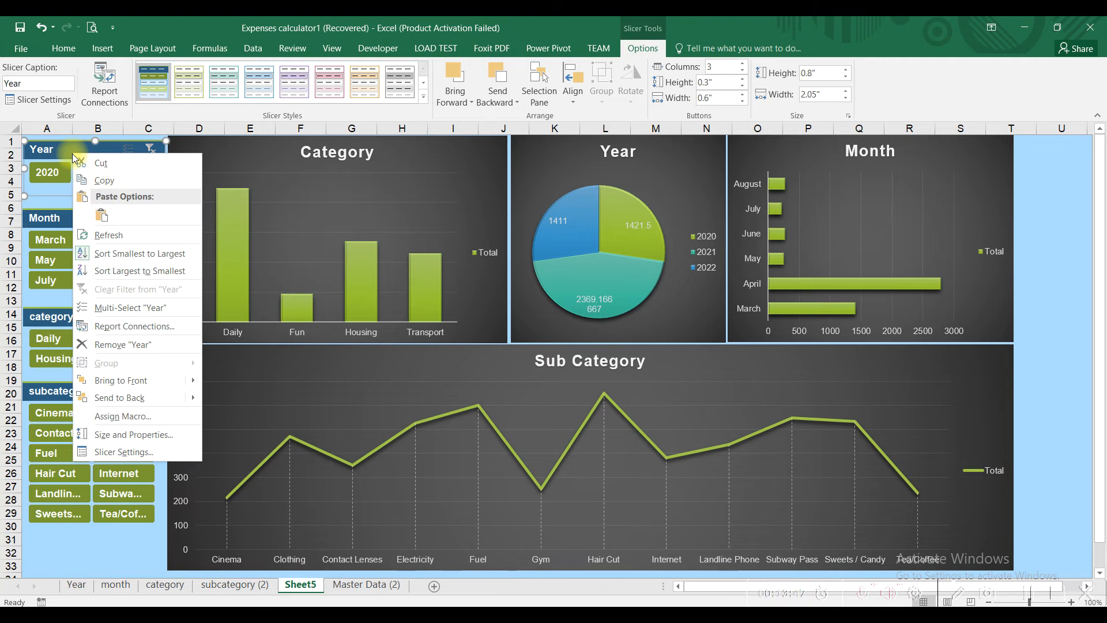
click(137, 326)
click(304, 213)
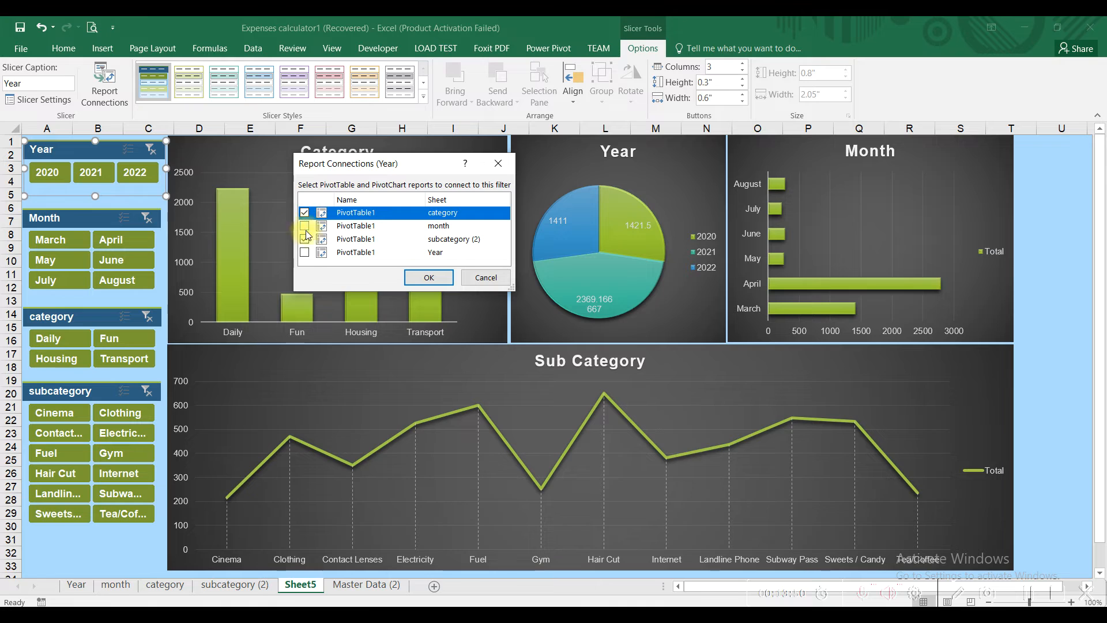
click(306, 227)
click(305, 253)
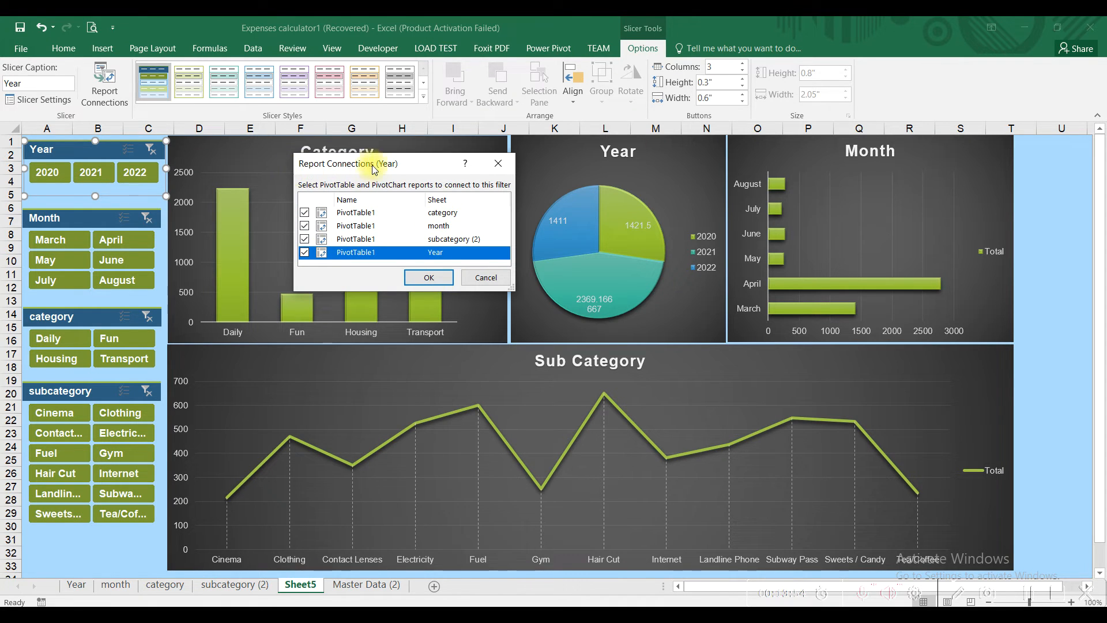
click(421, 277)
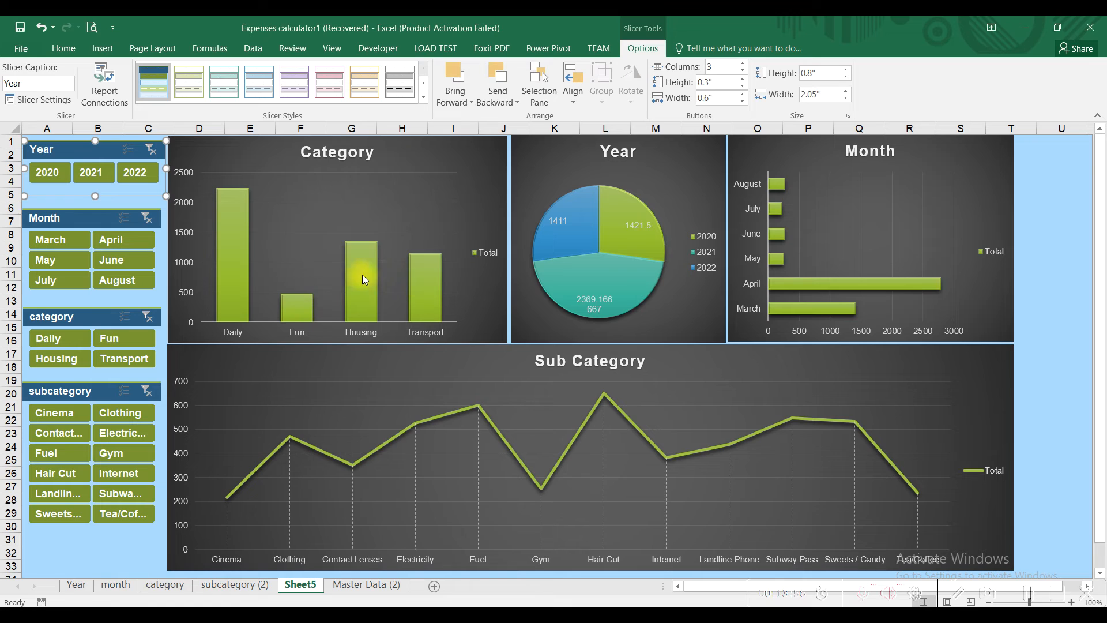
Step: Link the Month slicer to the category, month and Year PivotTables too
right_click(84, 220)
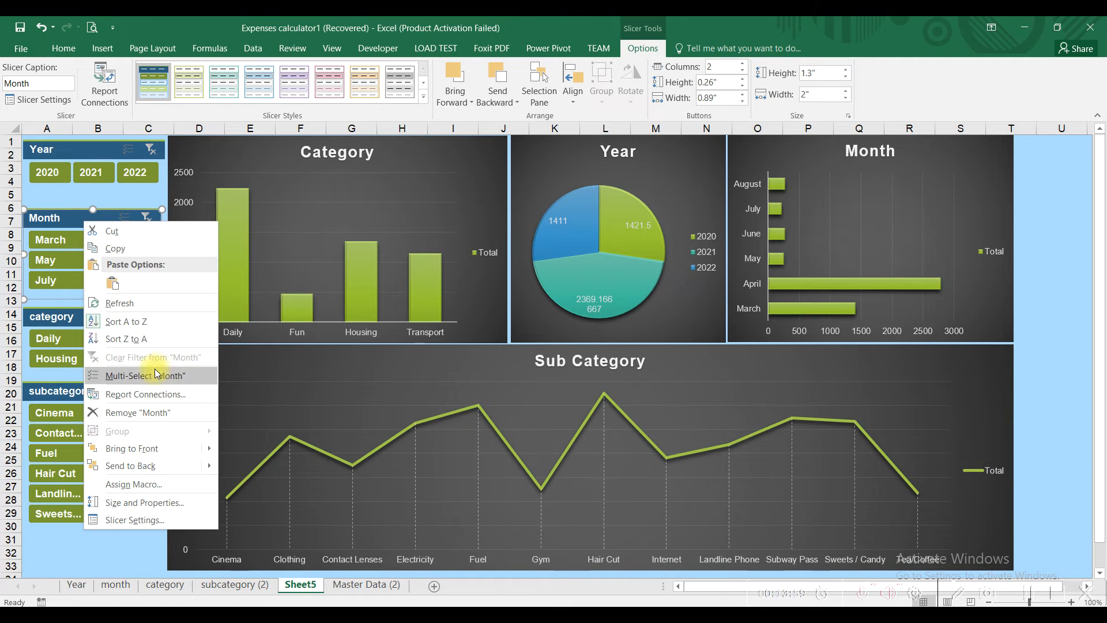
click(168, 396)
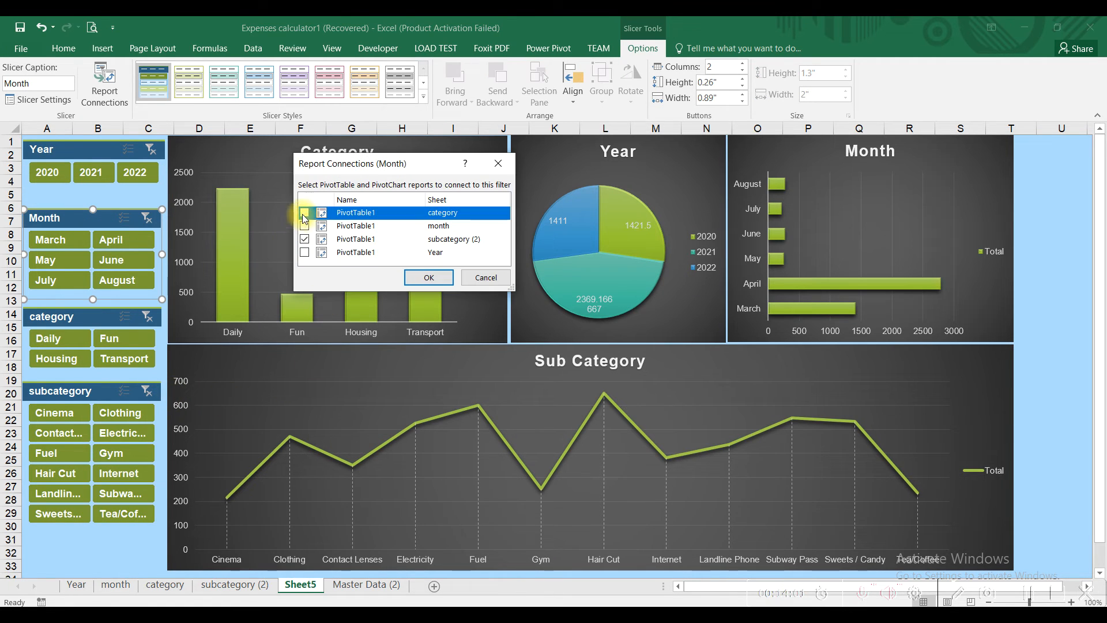
click(304, 212)
click(303, 226)
click(305, 252)
click(428, 277)
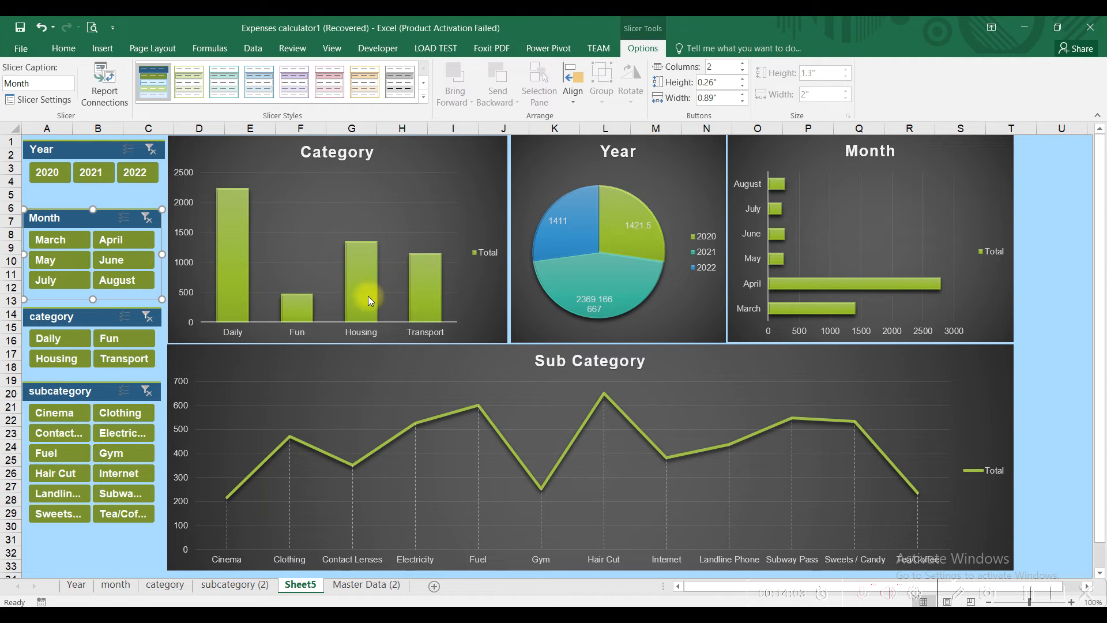
Step: Link the category slicer to the category, month and Year PivotTables too
right_click(91, 317)
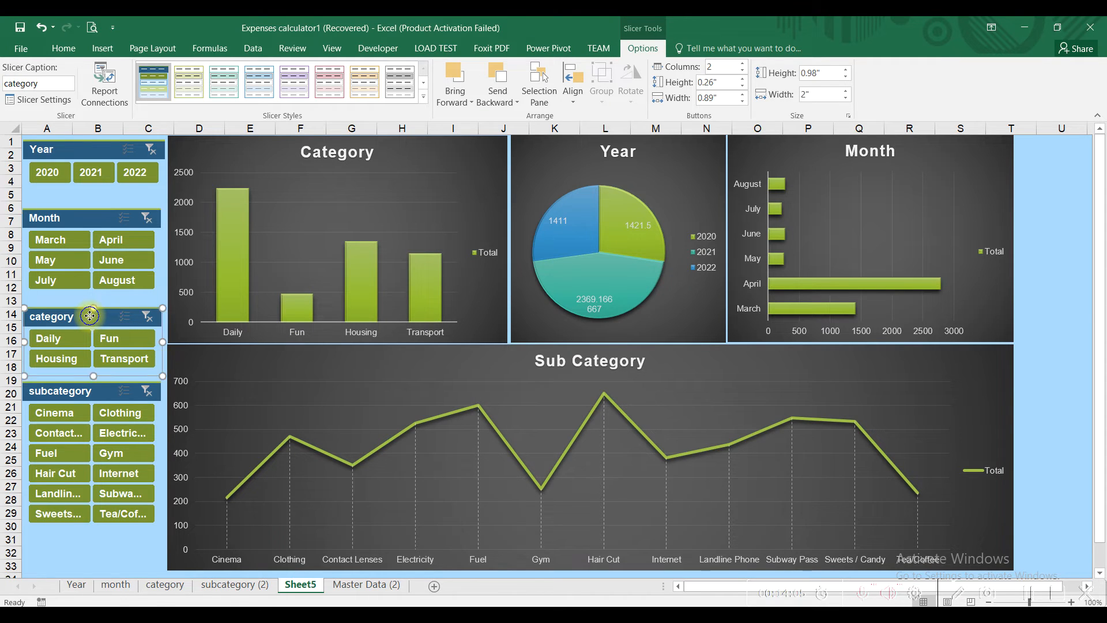
click(155, 473)
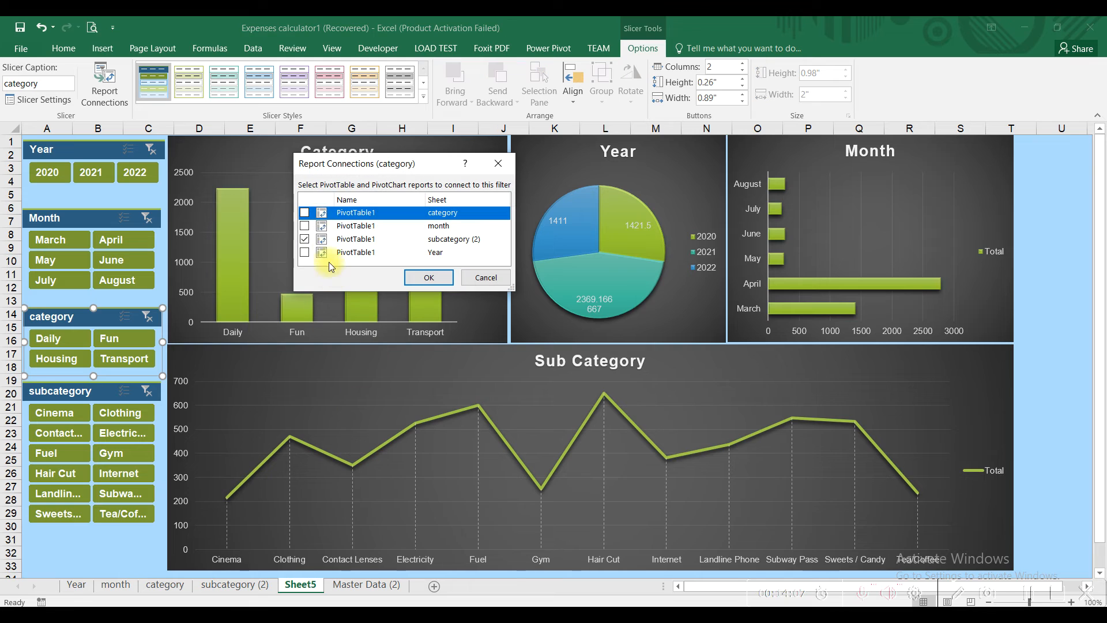
click(304, 212)
click(304, 226)
click(304, 252)
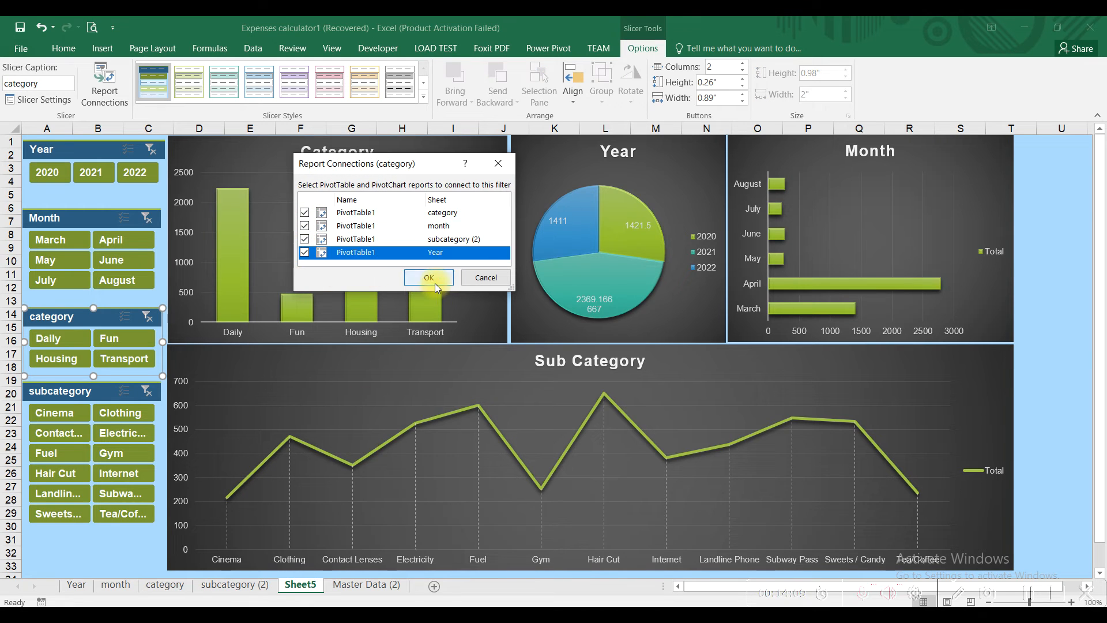
click(429, 278)
Step: Link the subcategory slicer to the category and Year PivotTables too
right_click(76, 392)
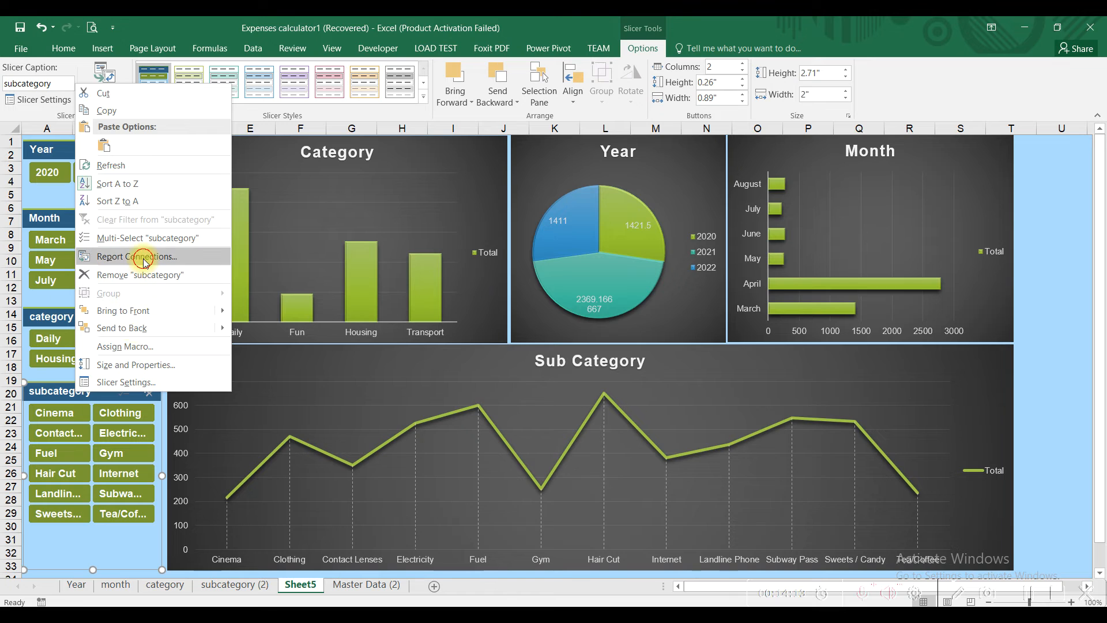
click(138, 256)
click(309, 226)
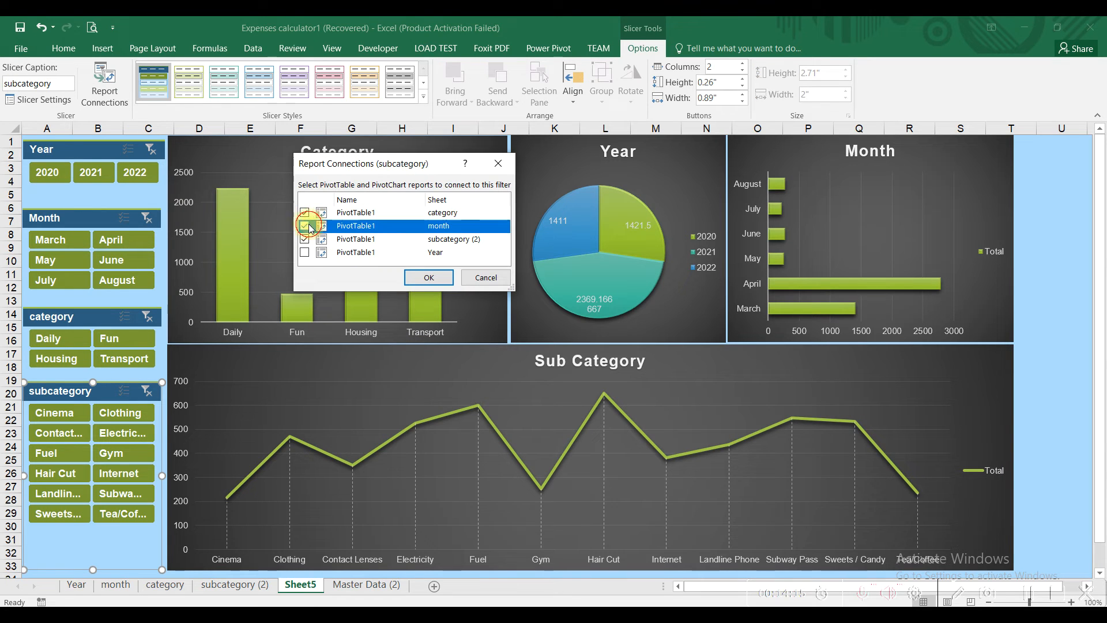
click(304, 254)
click(429, 277)
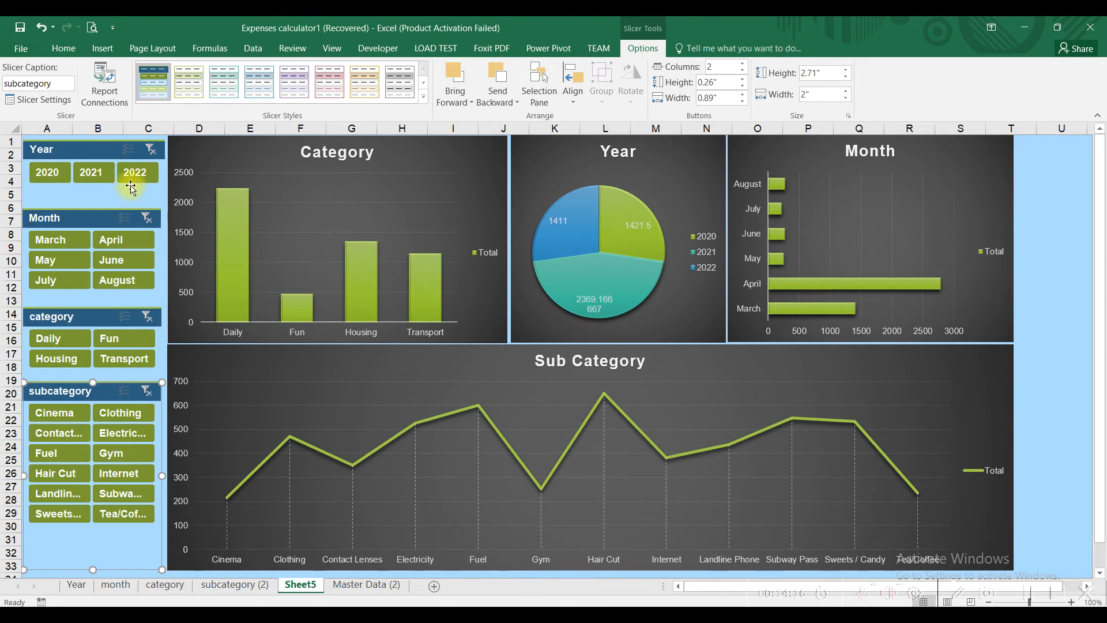
Step: Filter the dashboard to 2022, then to 2021 and 2022, then clear the Year filter
click(133, 175)
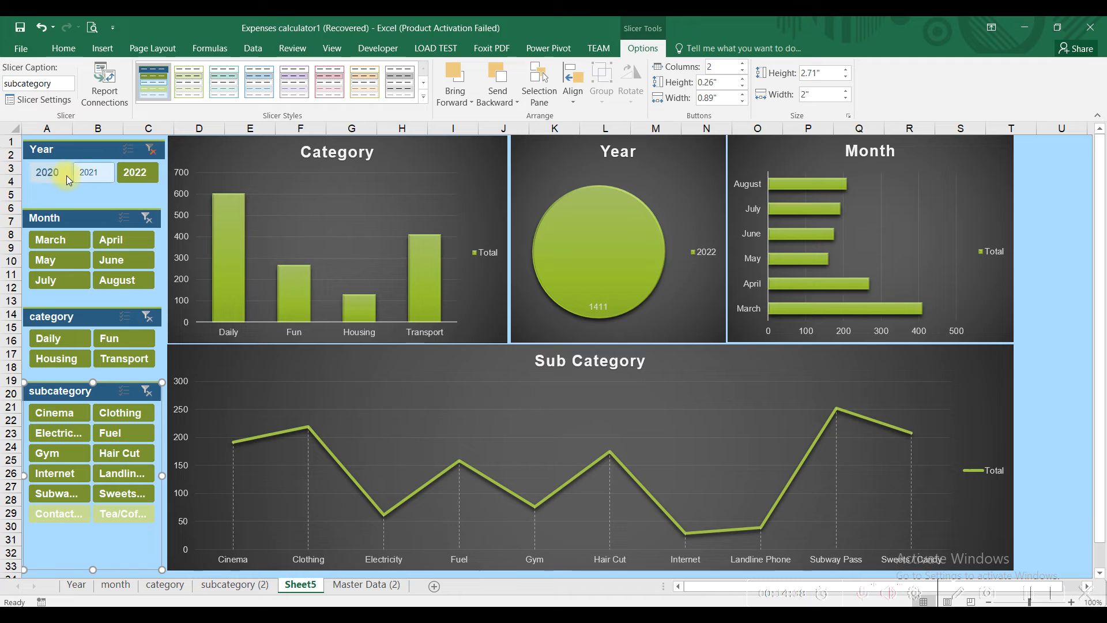
click(81, 177)
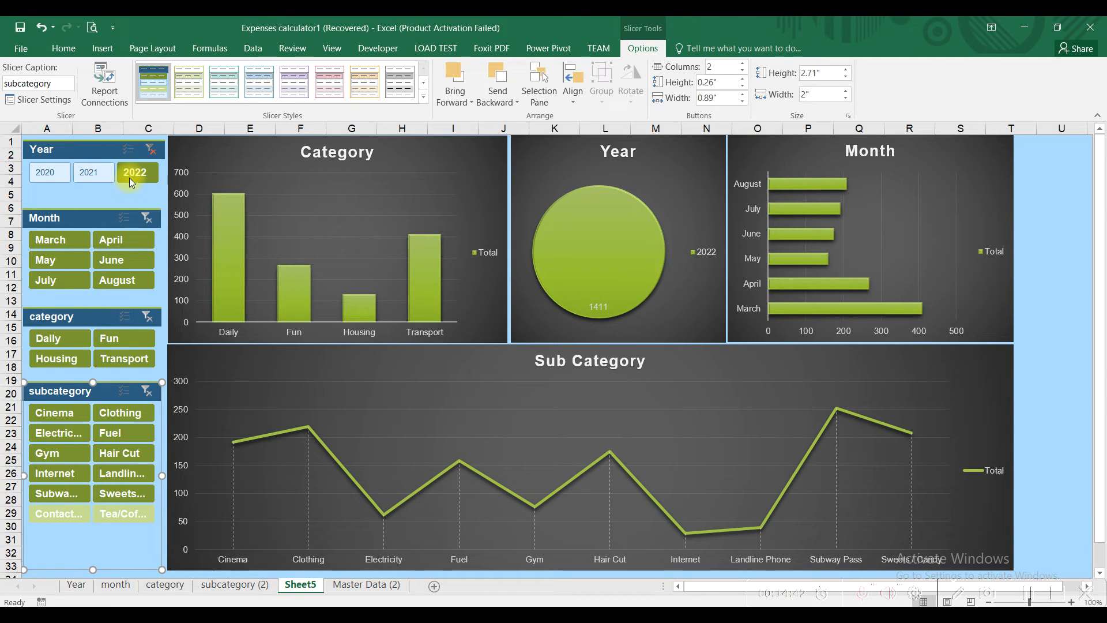
ctrl+click(92, 172)
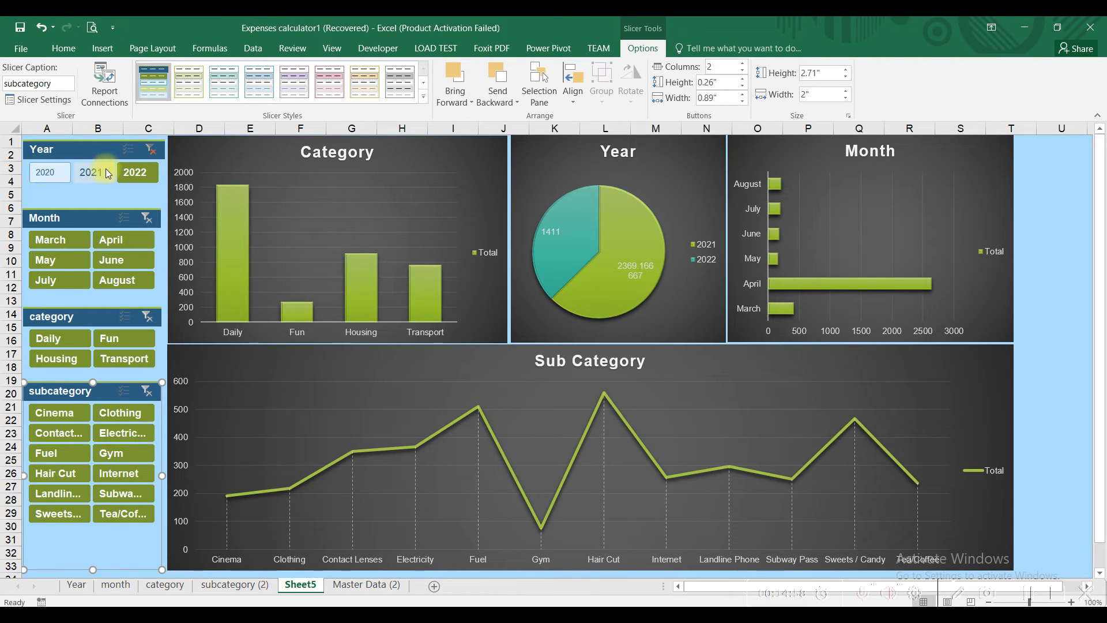
click(150, 150)
click(153, 157)
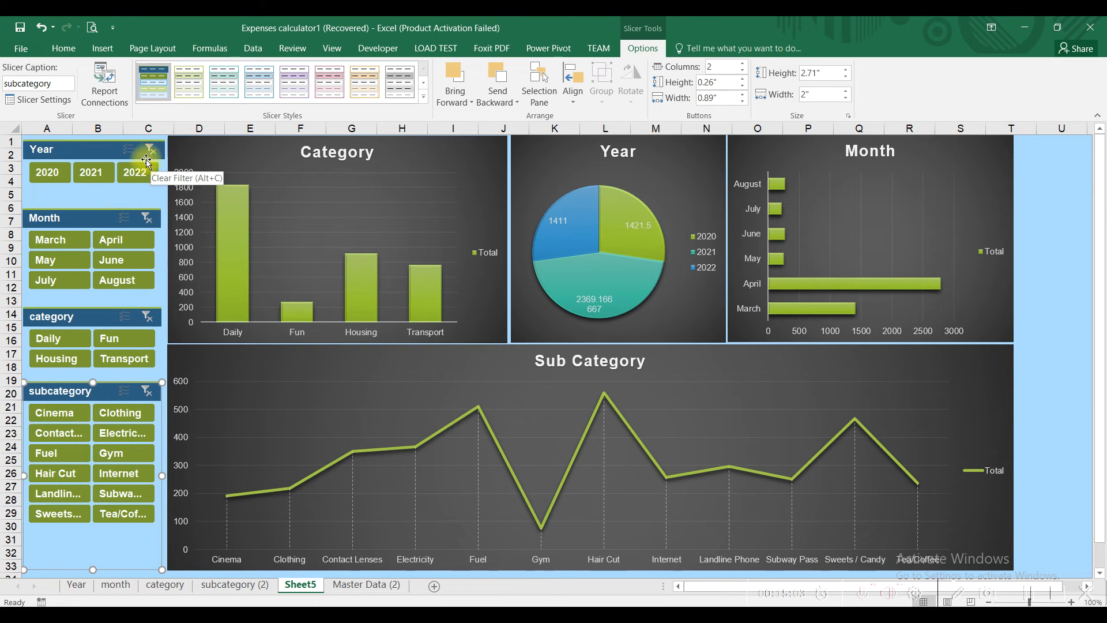
Step: Filter by March–June, then June only, then Cinema and Clothing through Landline Phone subcategories
drag(58, 240, 123, 260)
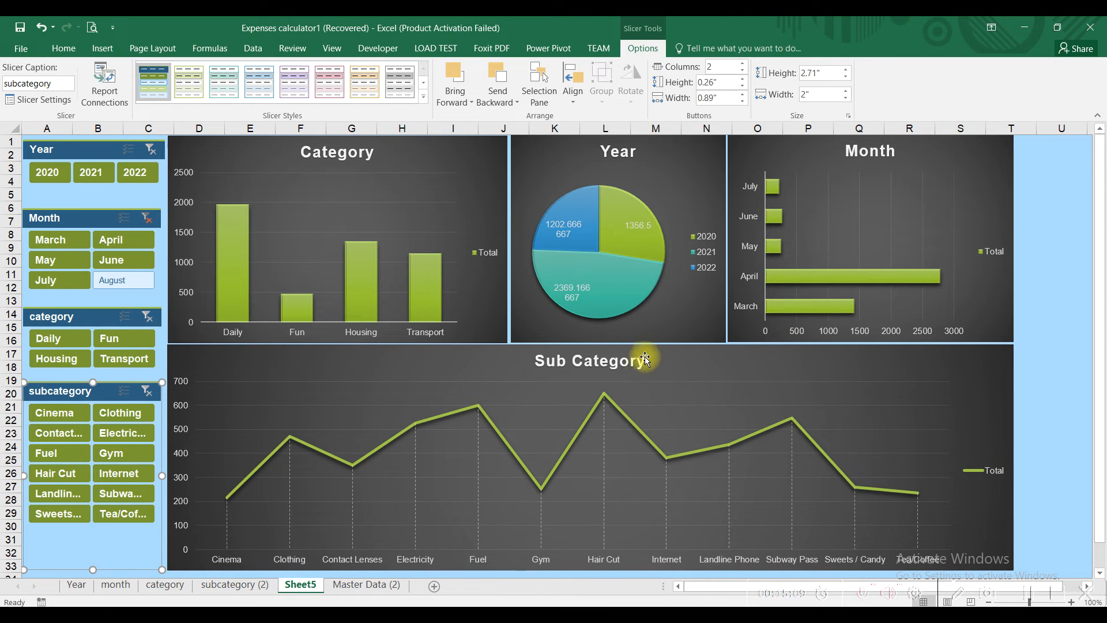
click(146, 219)
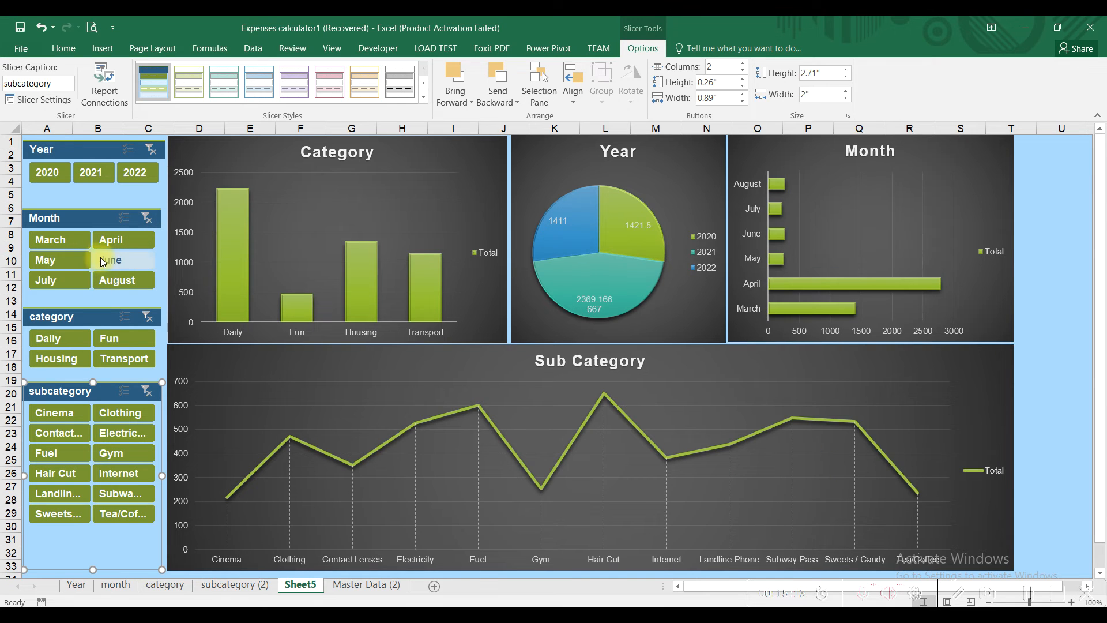
click(101, 260)
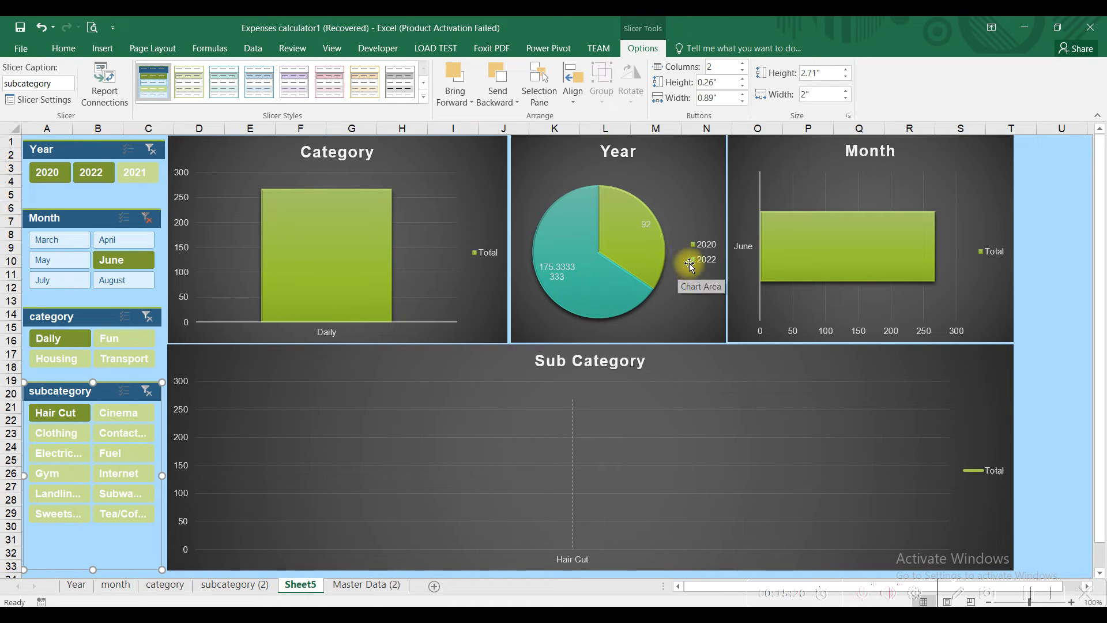
click(148, 219)
ctrl+click(63, 174)
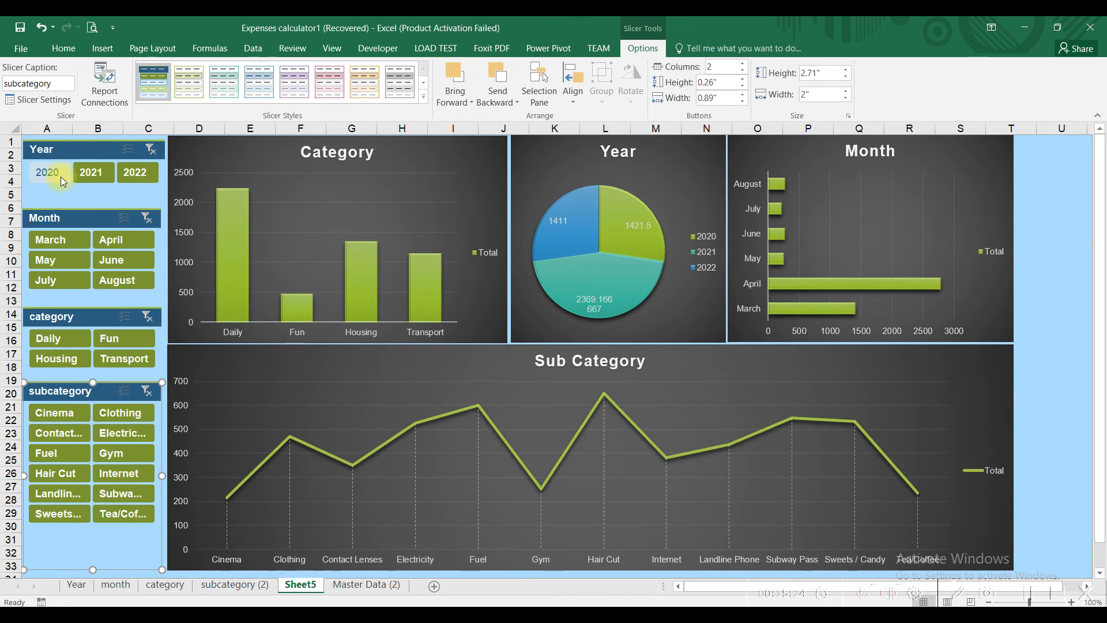
click(47, 414)
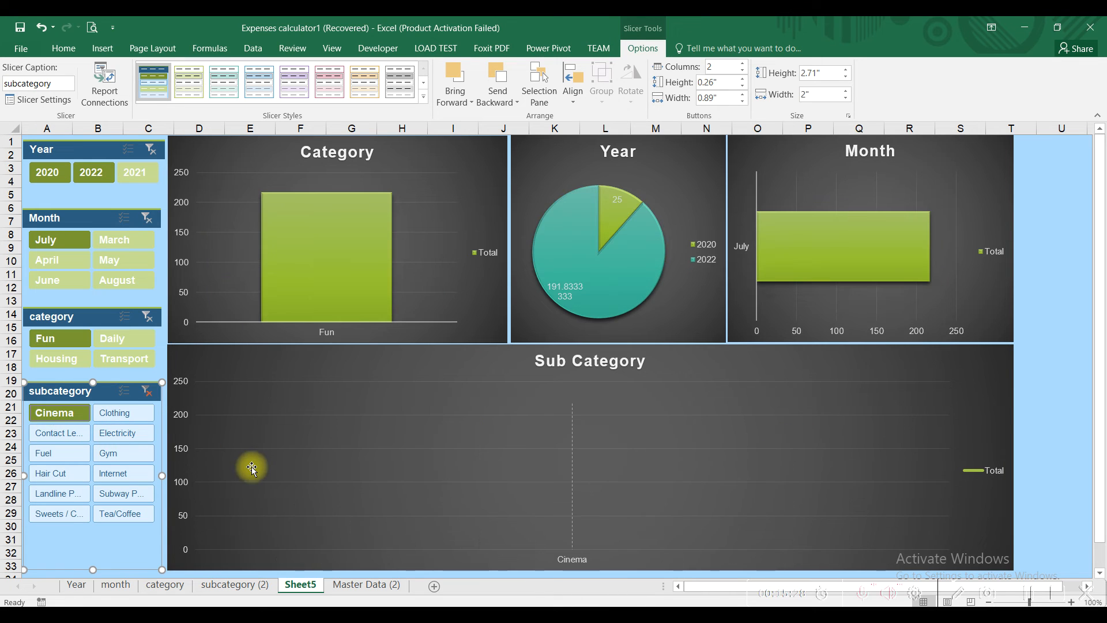
drag(65, 416, 72, 503)
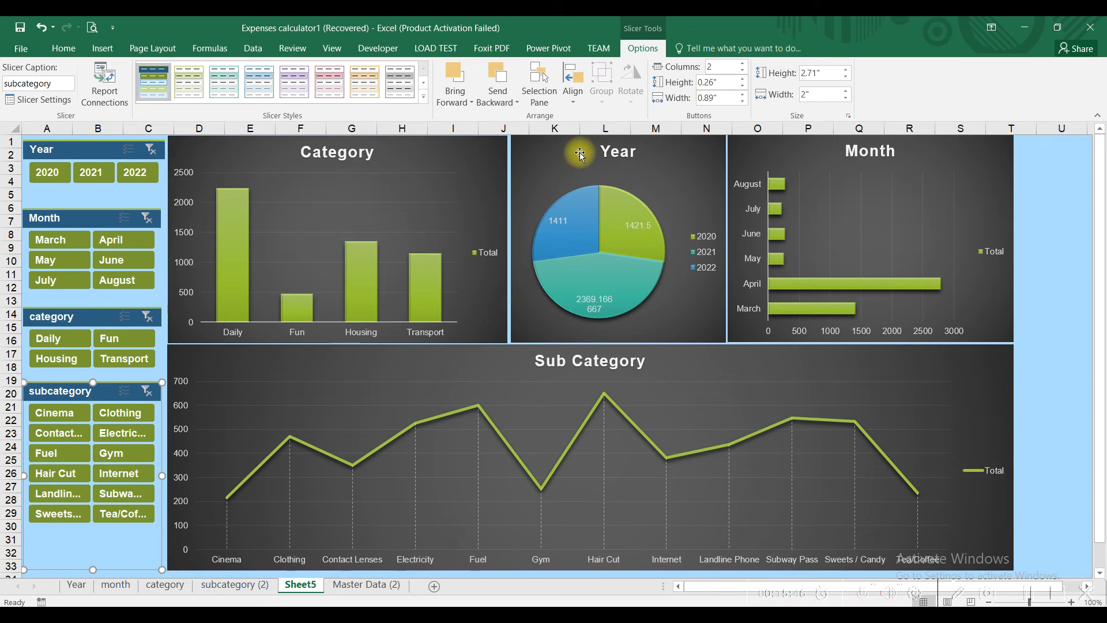
Step: Try teal and blue styles on the Year slicer, keep its original dark style, and open Themes
click(108, 156)
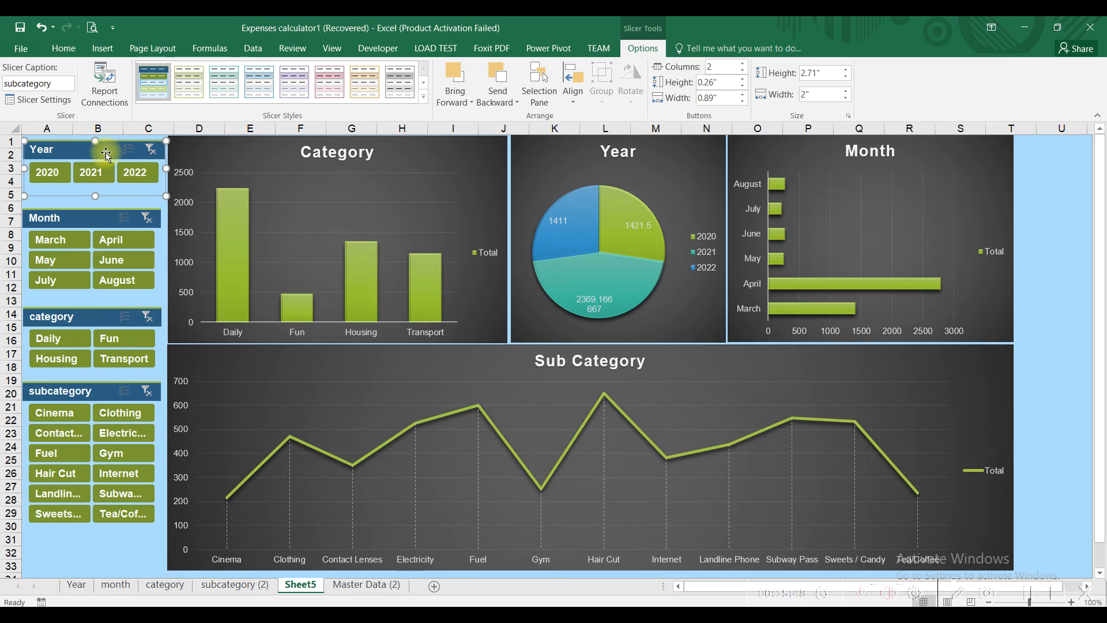
click(425, 96)
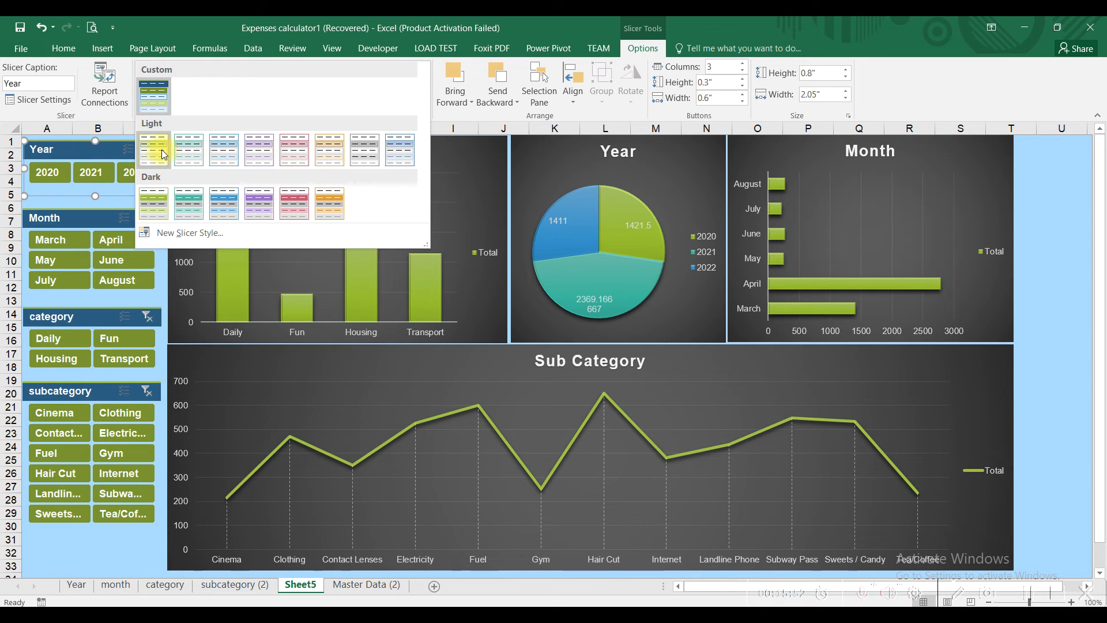
click(190, 149)
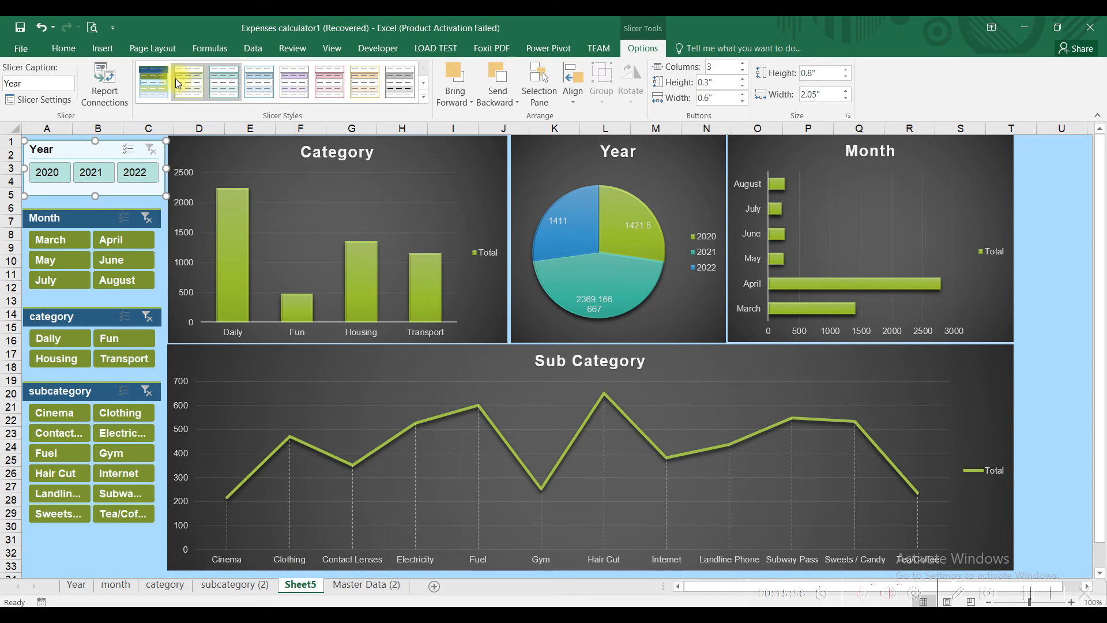
click(224, 93)
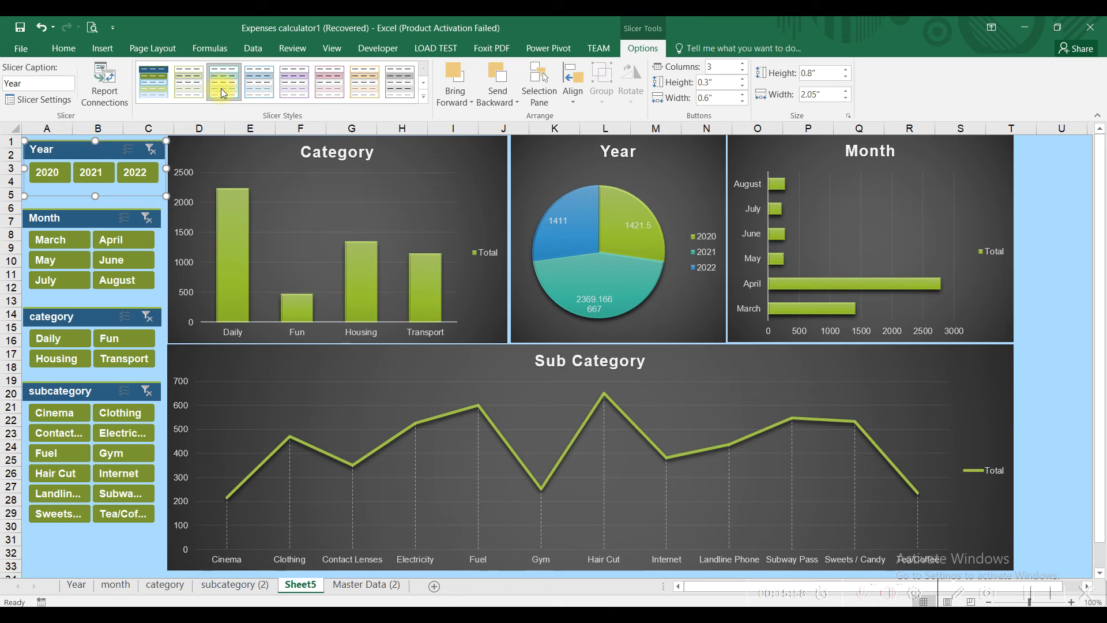
click(259, 86)
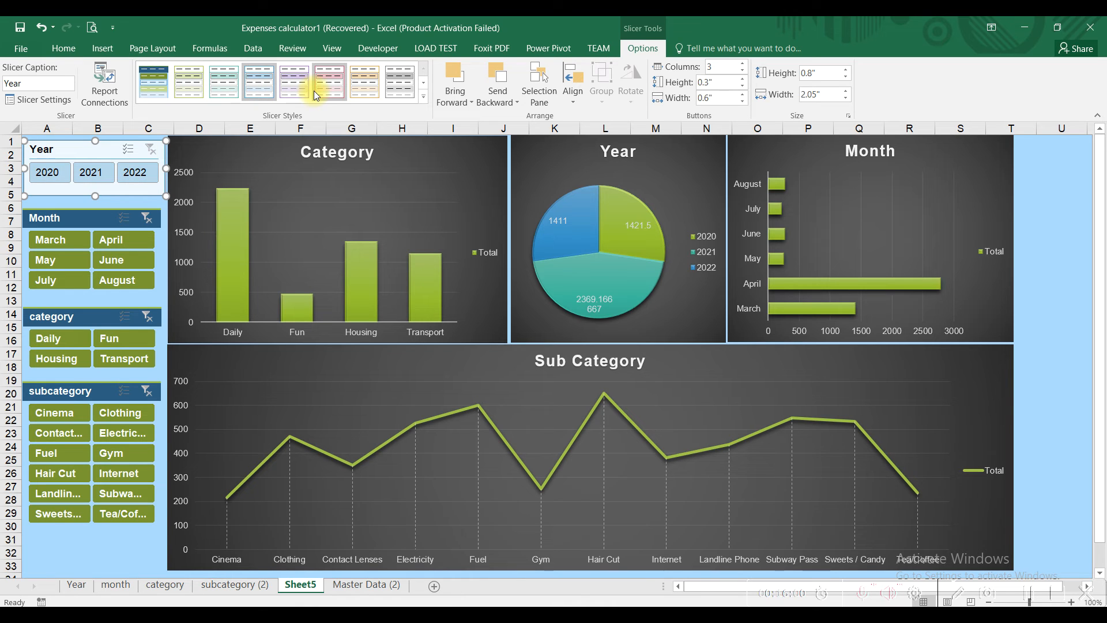
click(154, 80)
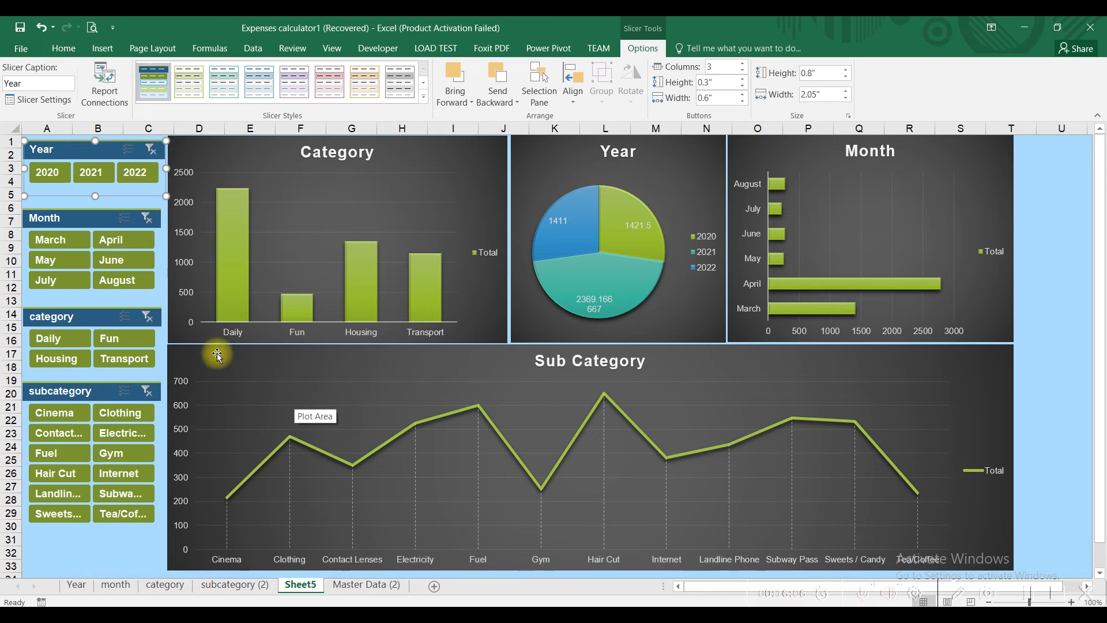
click(152, 50)
click(8, 98)
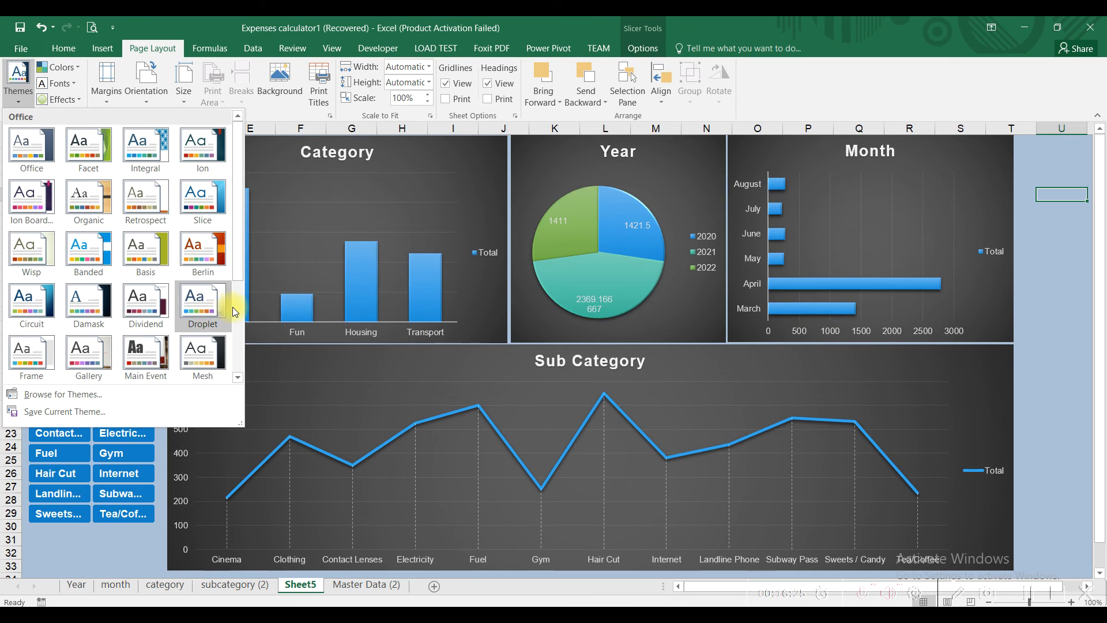
Step: Apply the Quotable theme, leaving the Colors list without choosing a new scheme
click(236, 309)
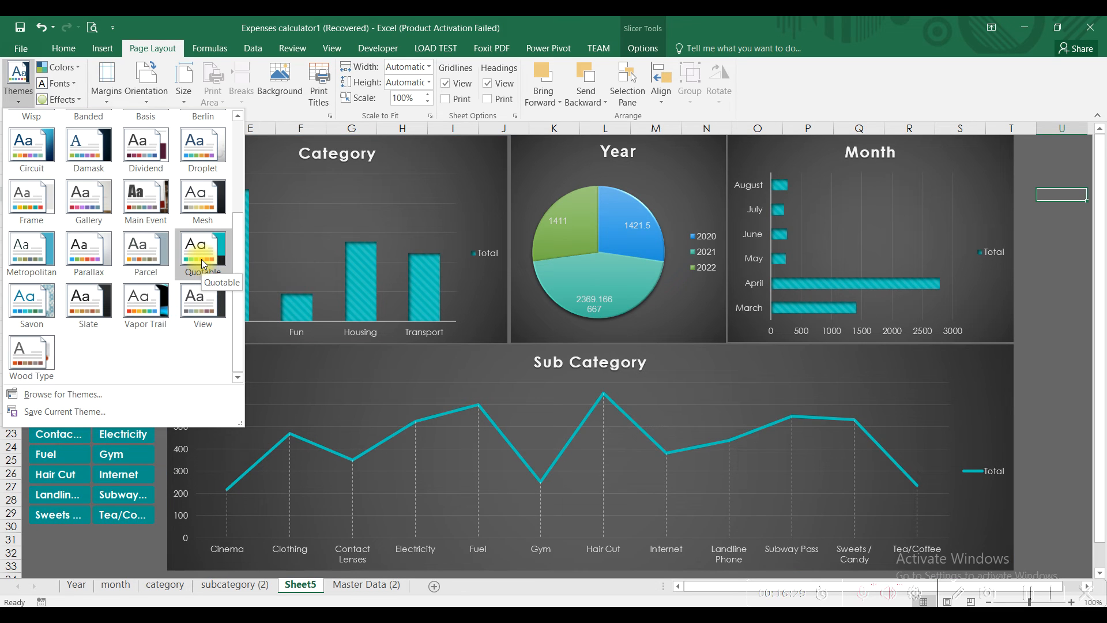
click(202, 262)
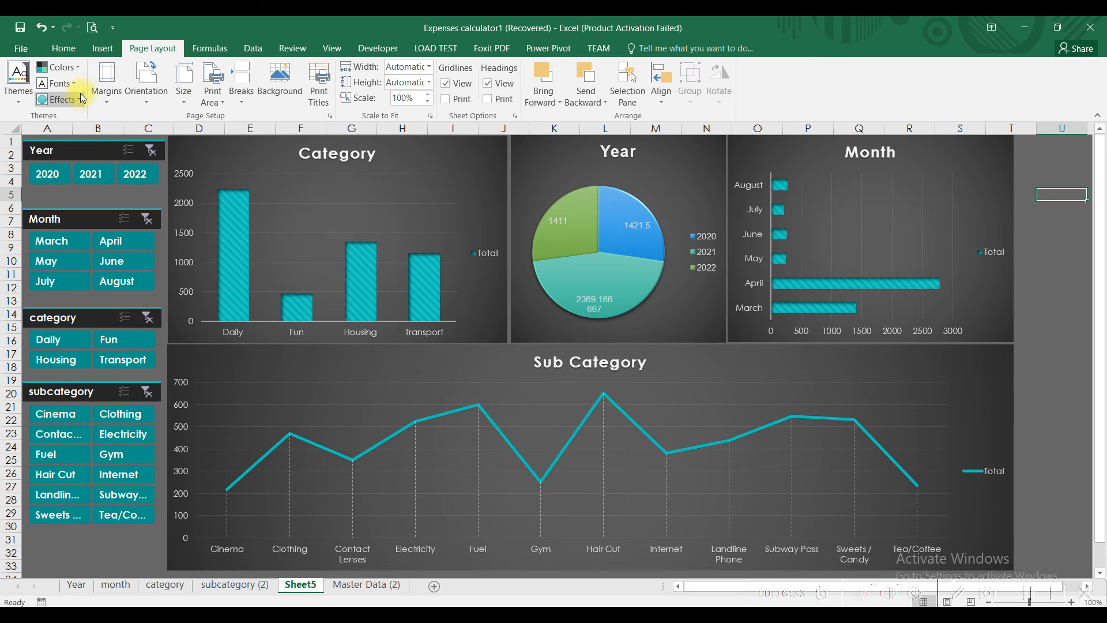
click(75, 68)
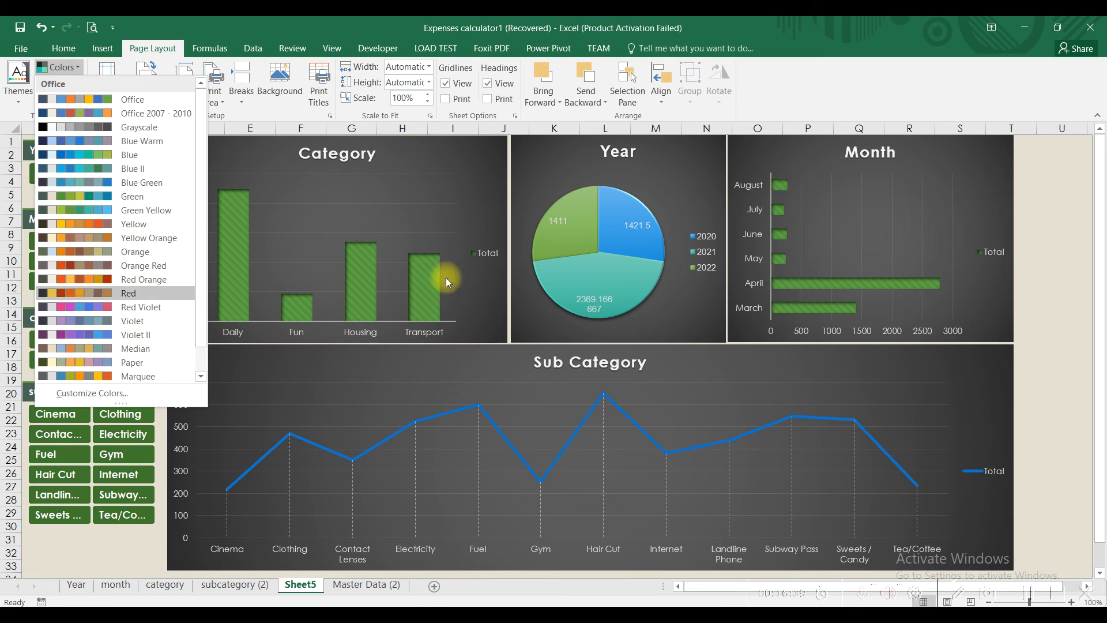
click(145, 544)
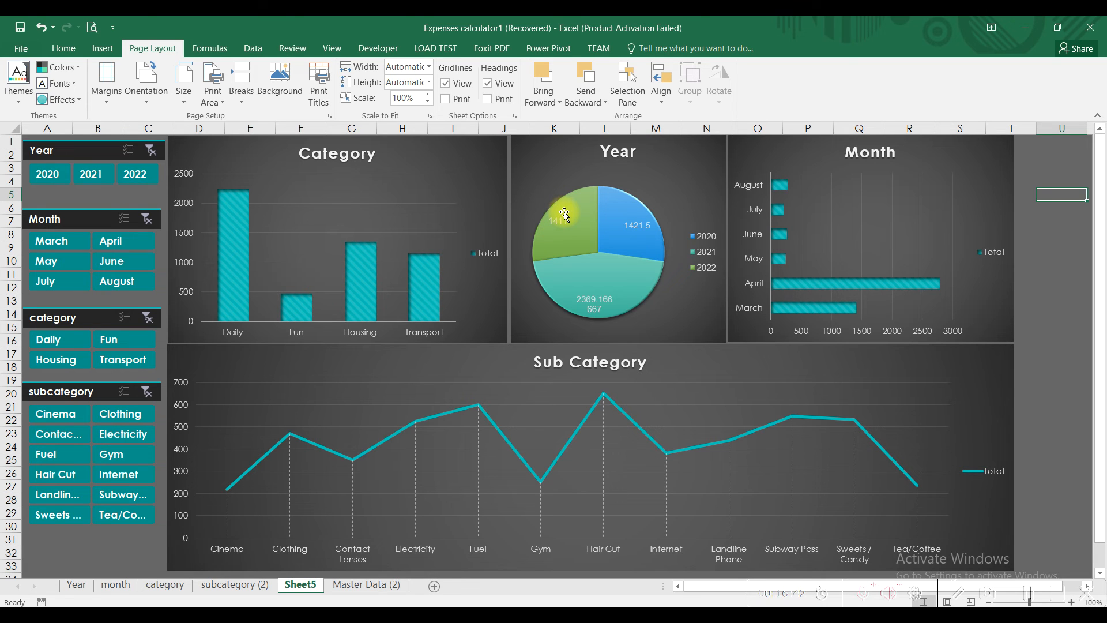
Step: Apply chart Style 3 to the Year pie, keeping the Colorful 1 palette
click(537, 180)
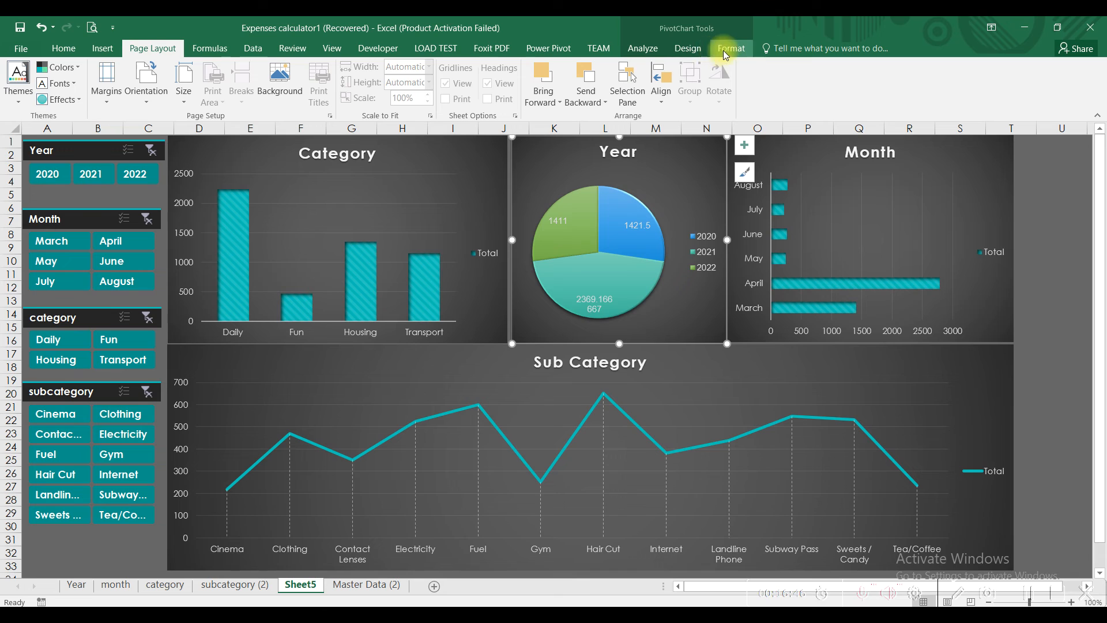
click(696, 51)
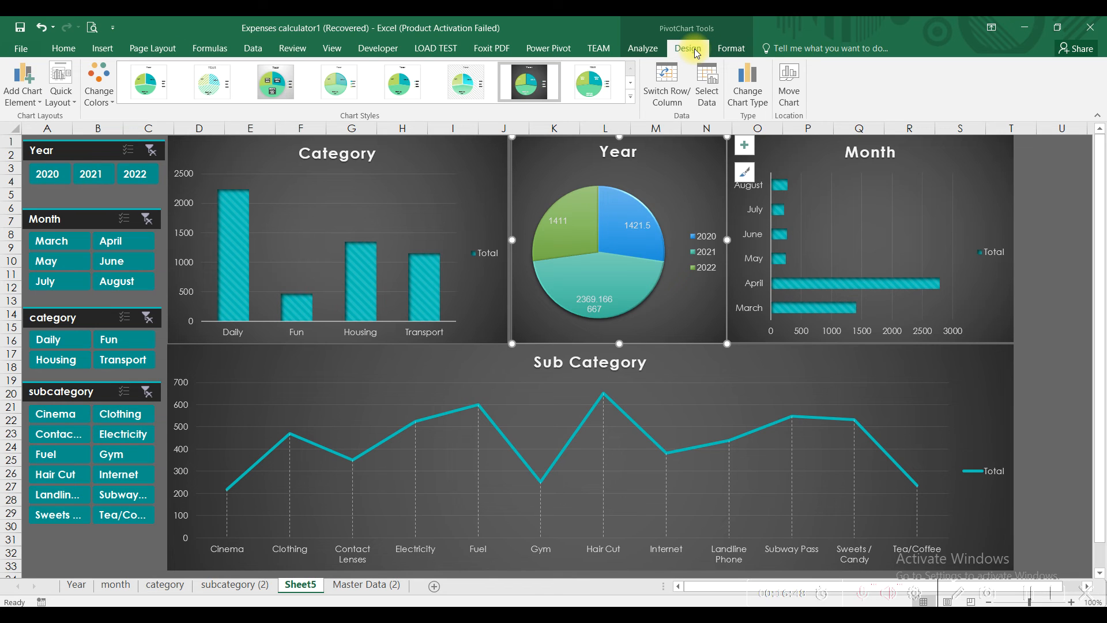
click(629, 97)
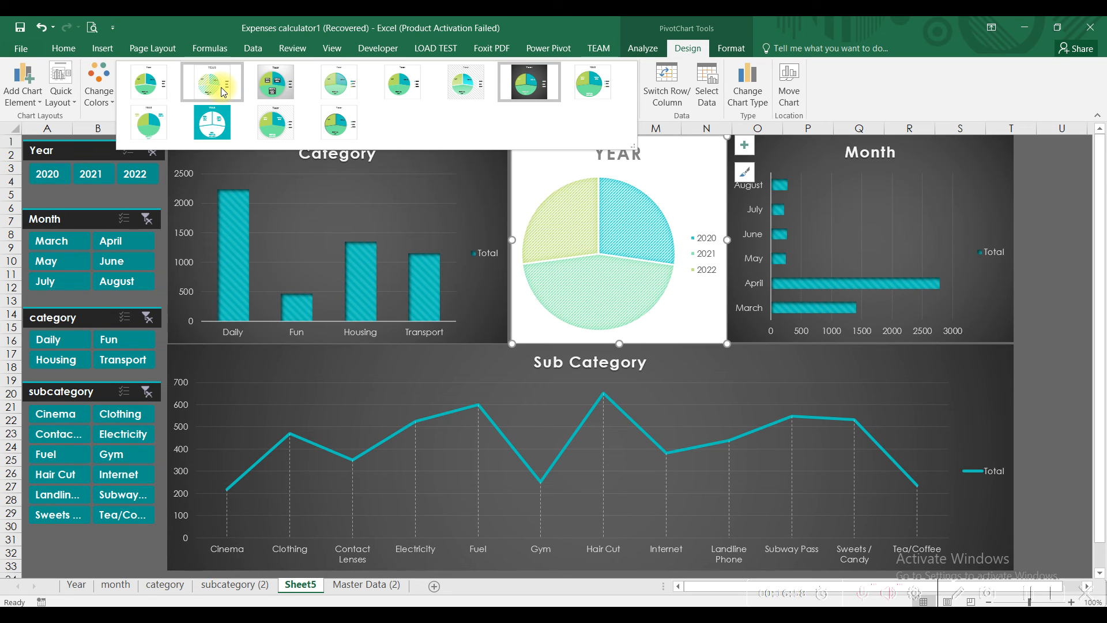
click(255, 88)
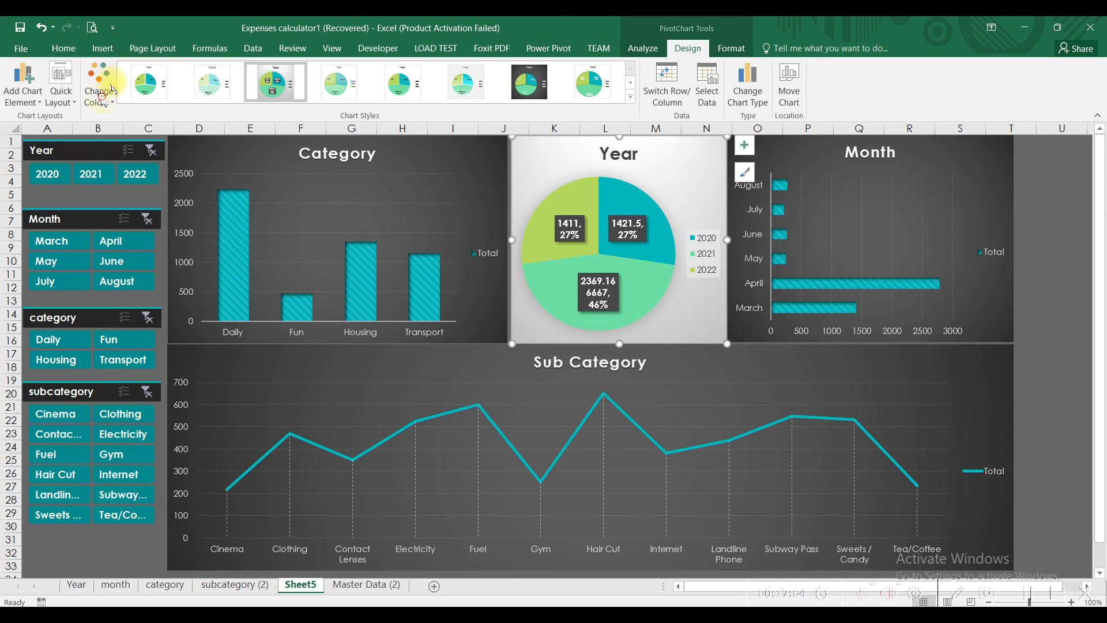
click(101, 99)
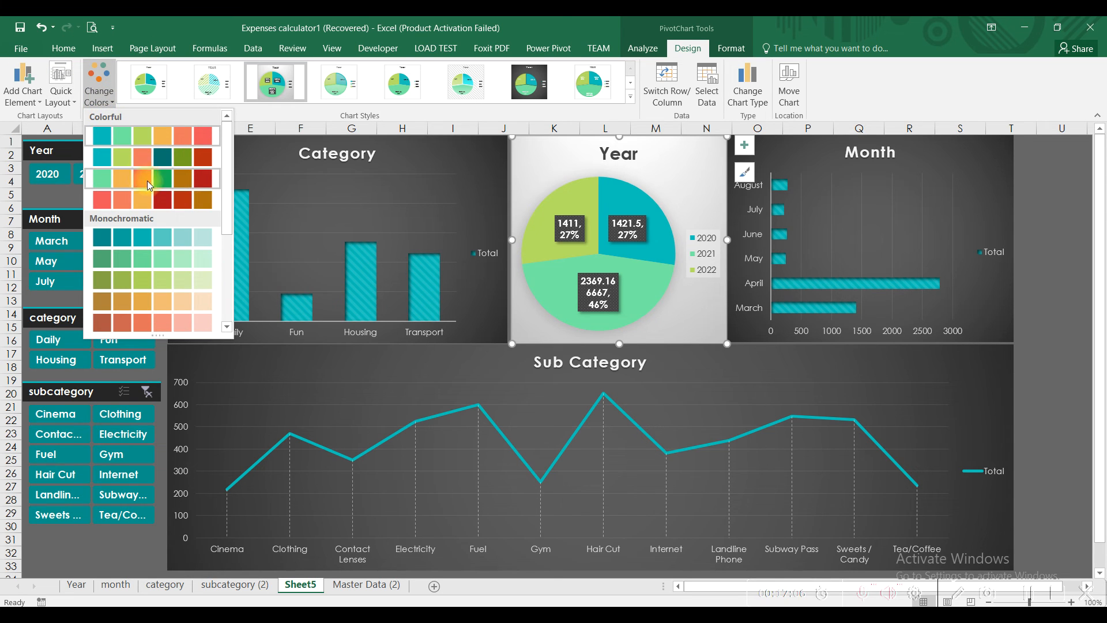
click(97, 132)
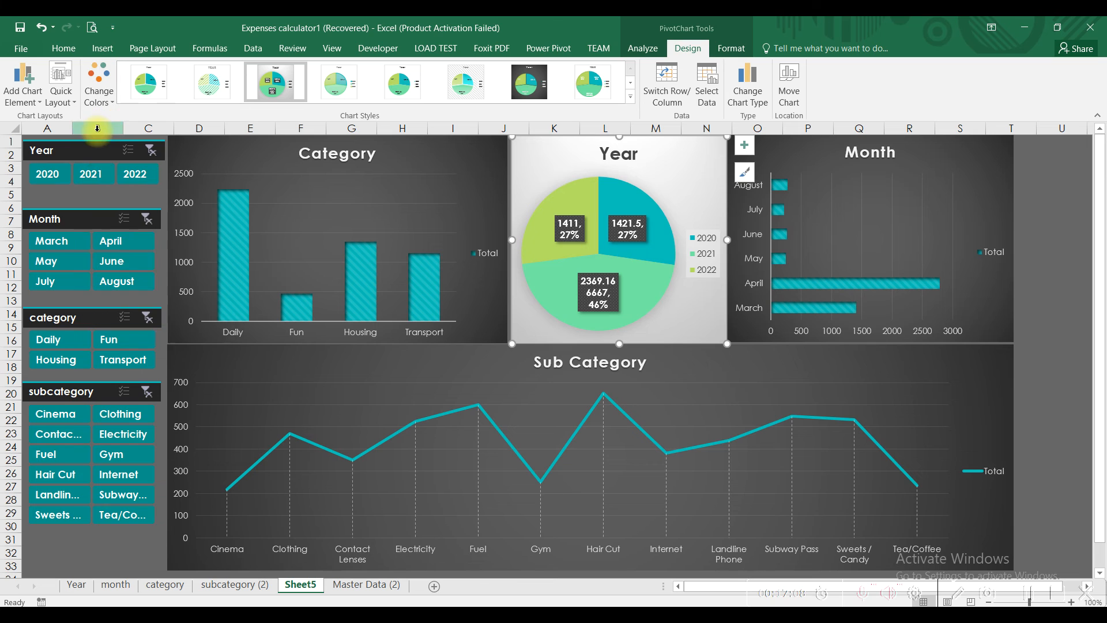
Step: Reapply the Quotable theme, then undo it to restore the Year pie's dark look
click(149, 47)
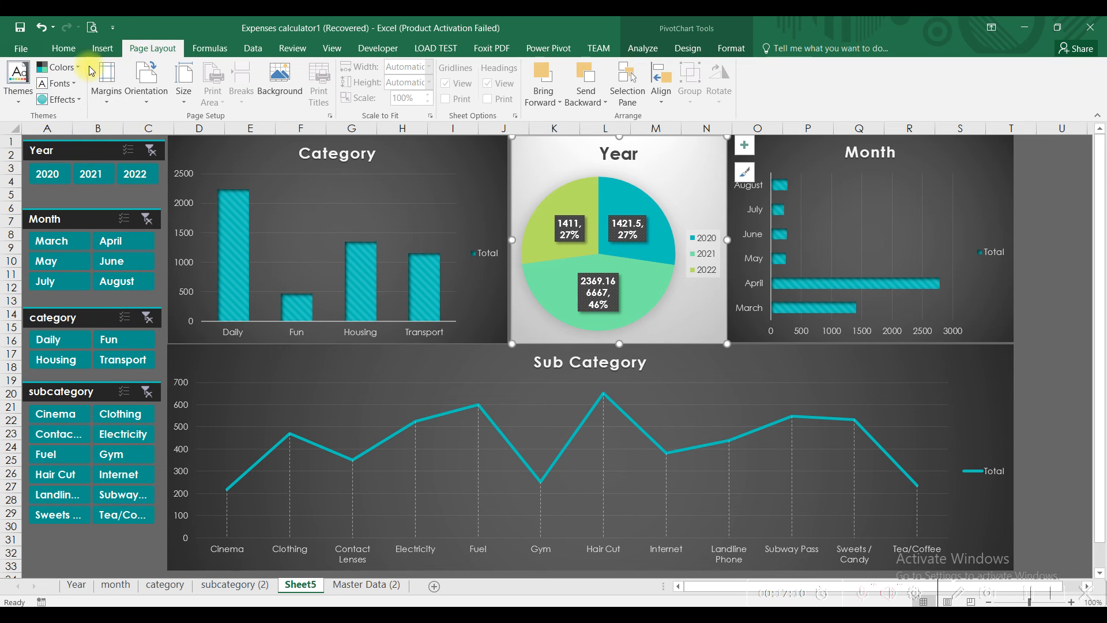
click(30, 102)
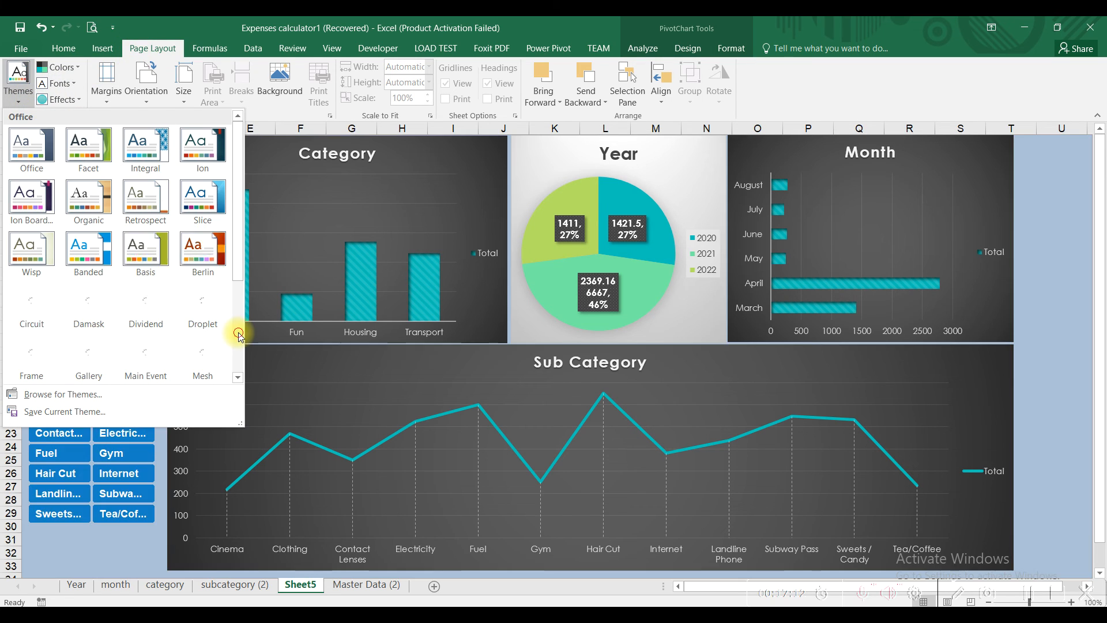
scroll(217, 311, down, 3)
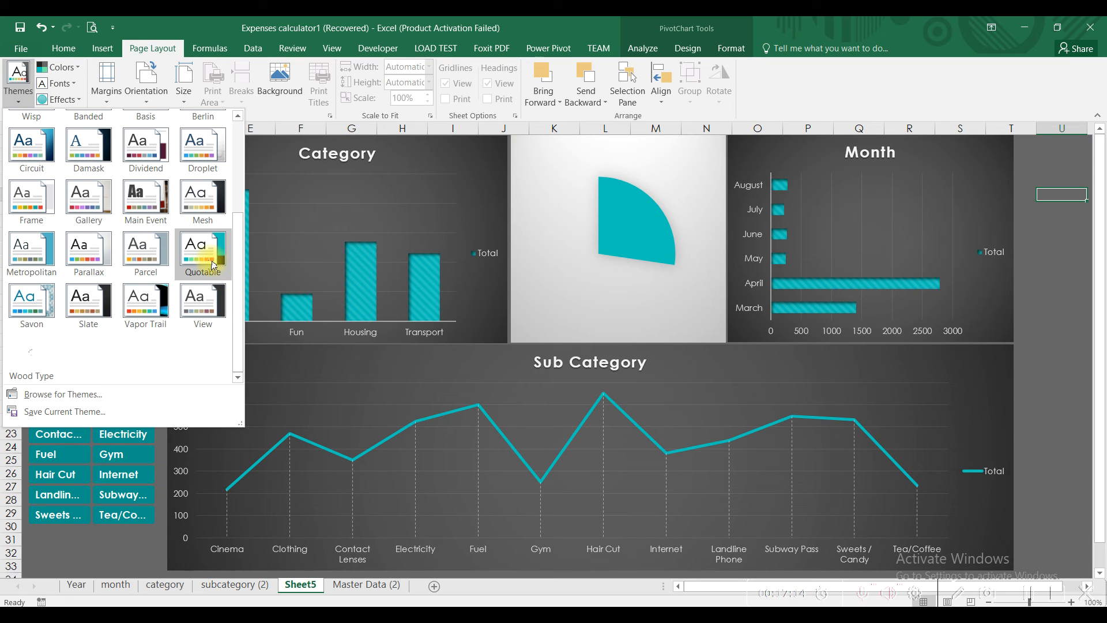
click(208, 264)
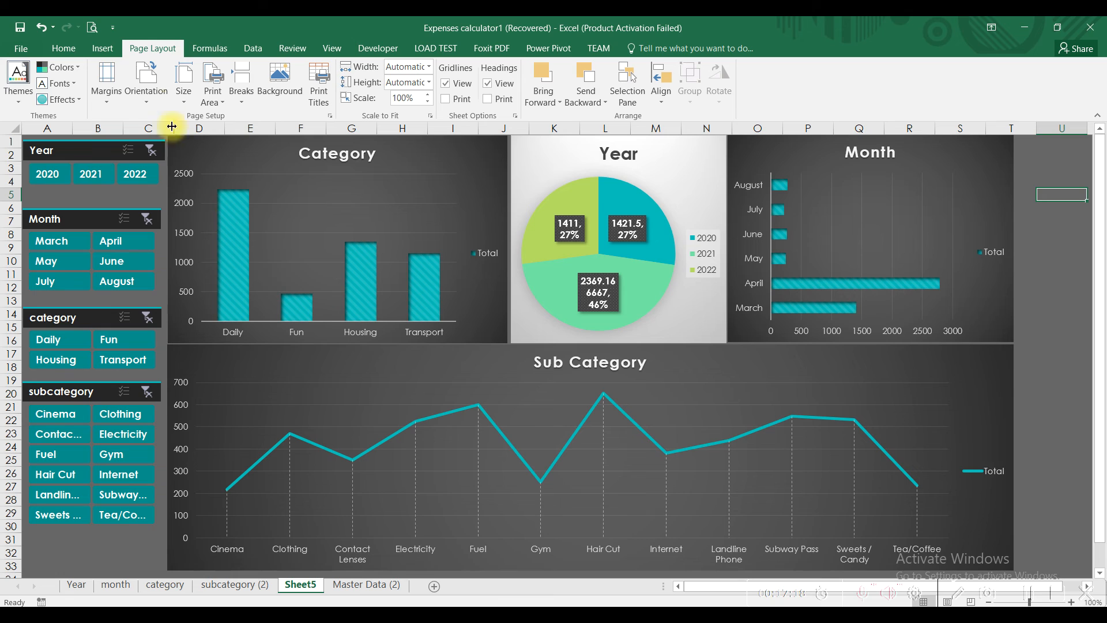
click(43, 27)
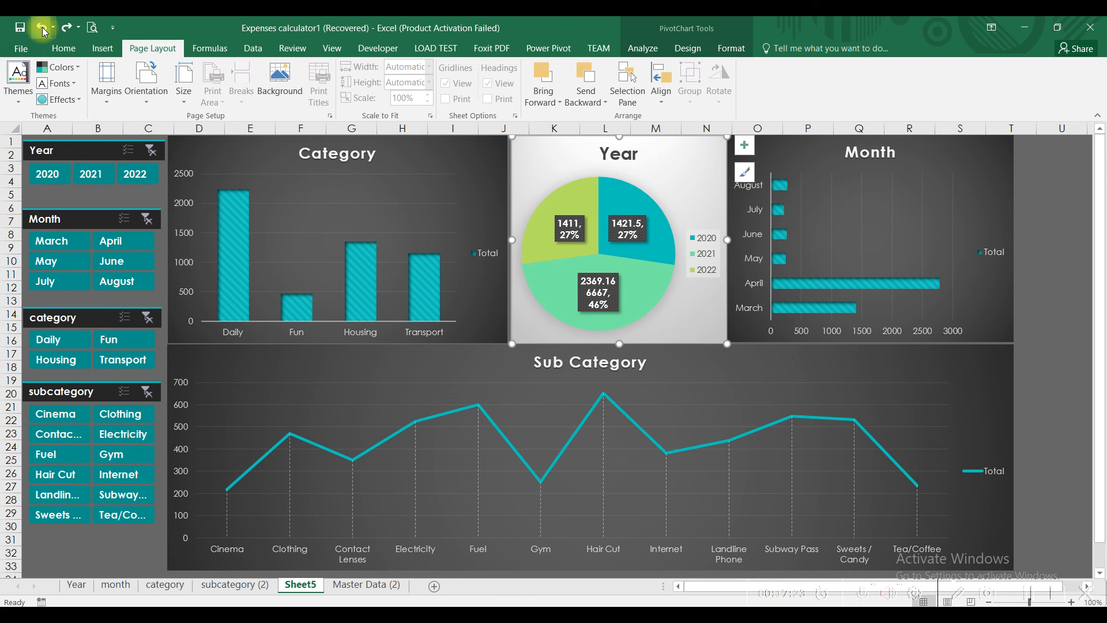
click(43, 27)
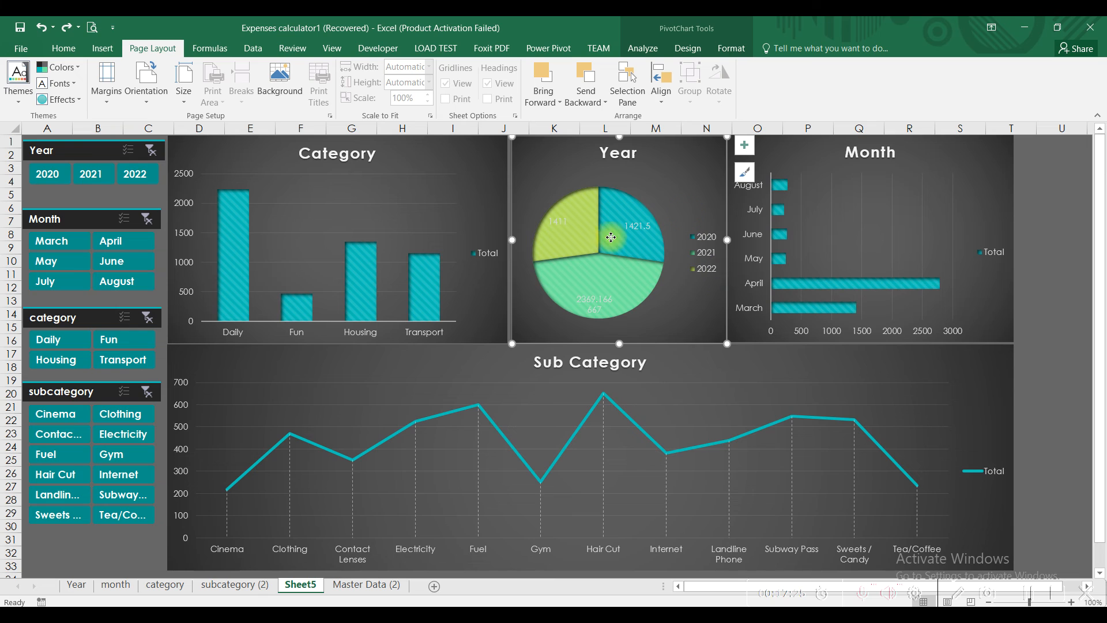
mouse_move(565, 236)
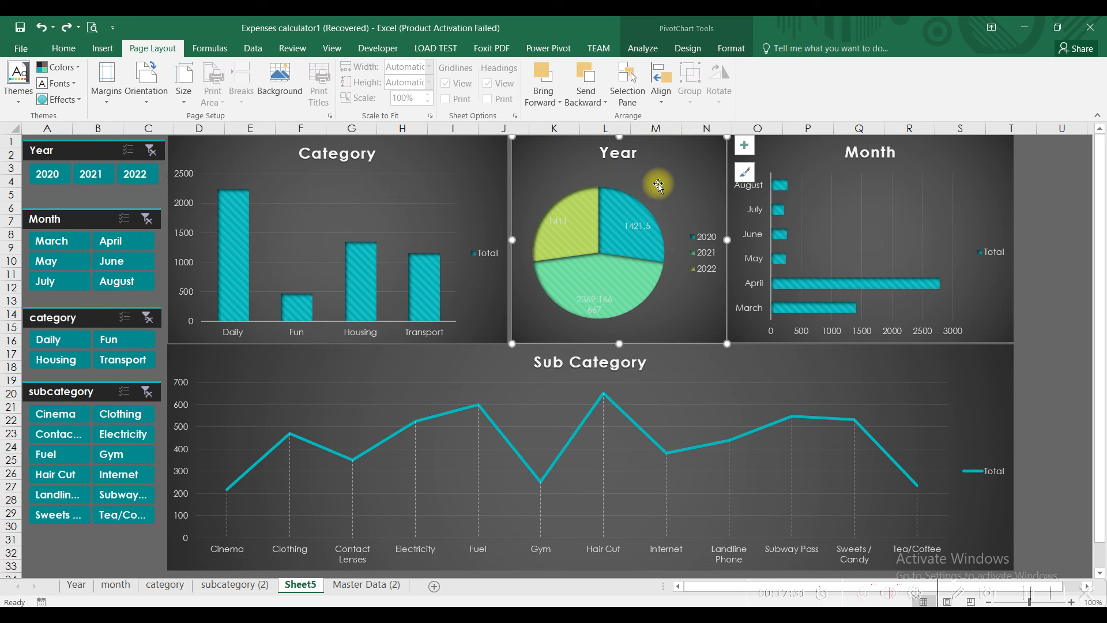
click(658, 48)
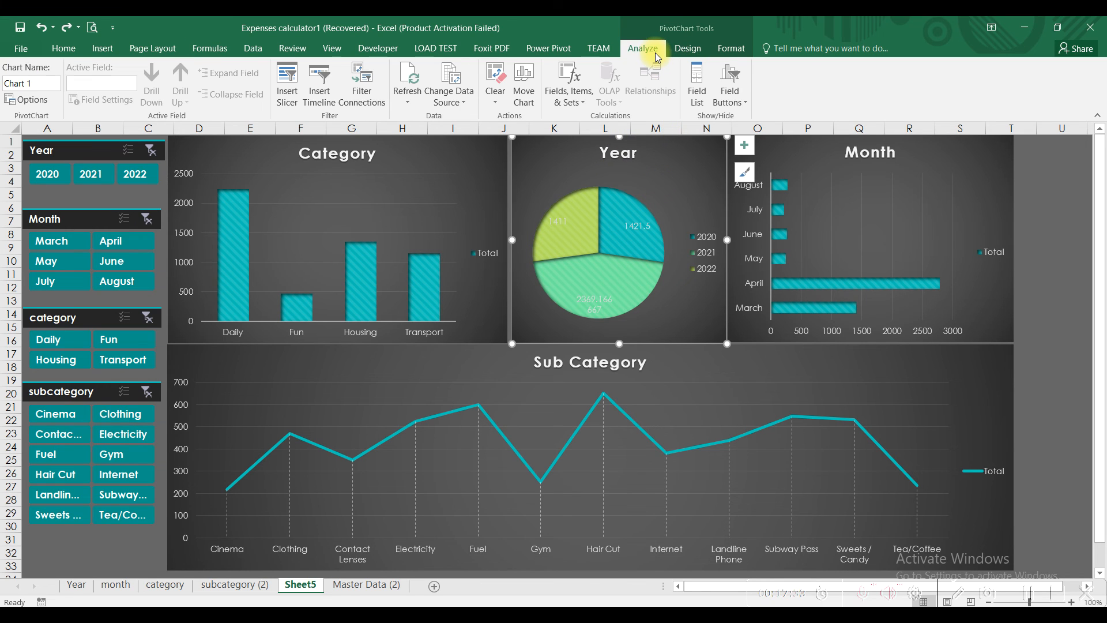
click(688, 48)
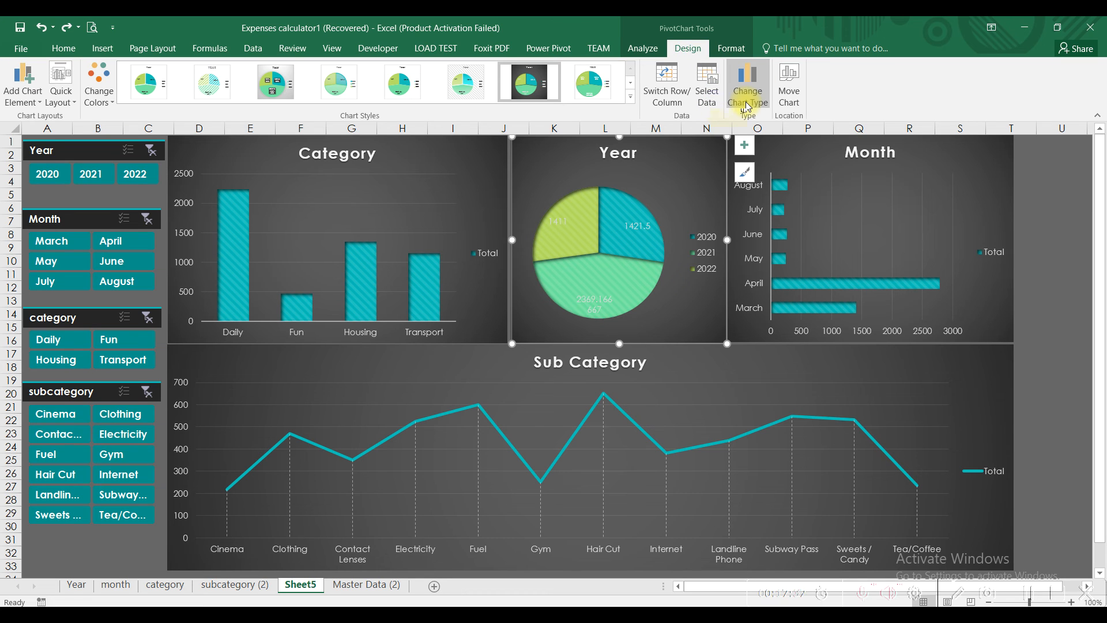
click(680, 98)
click(679, 98)
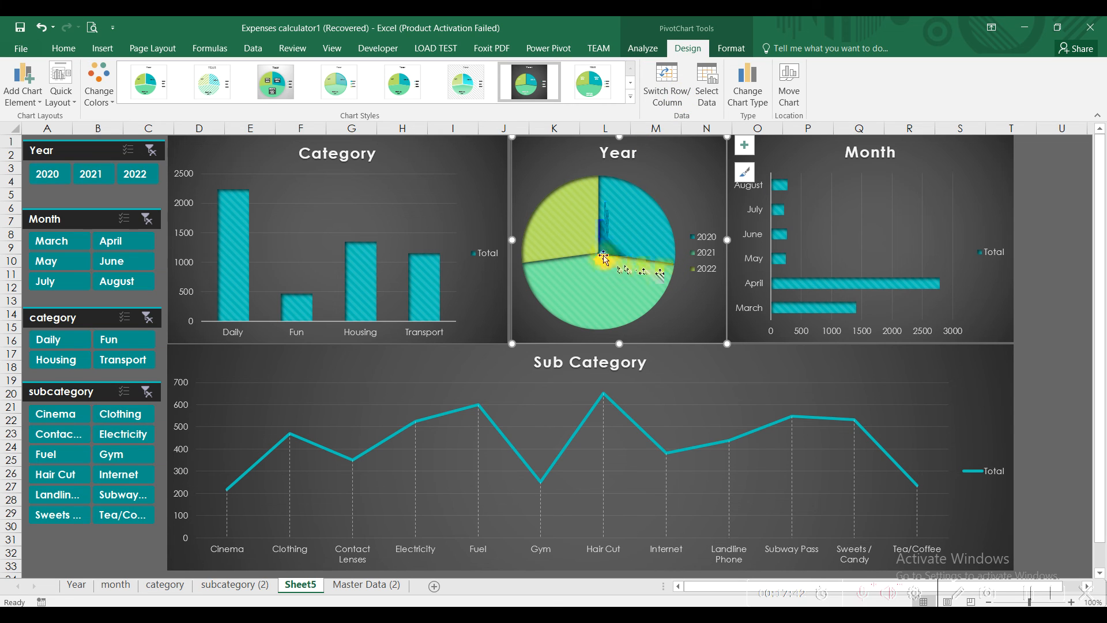
click(845, 185)
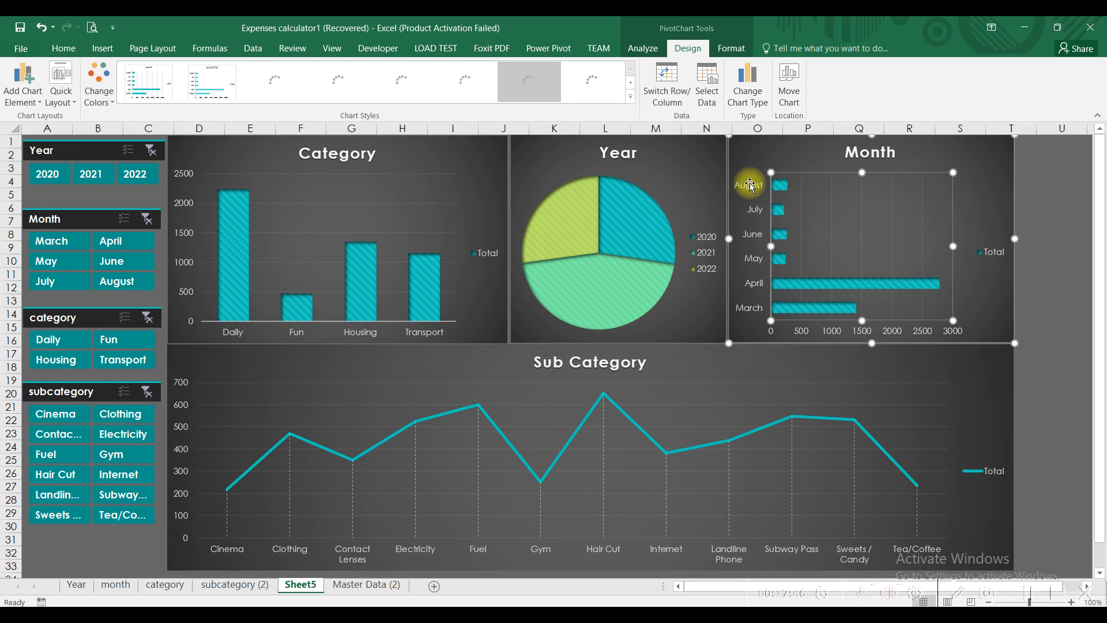
click(678, 86)
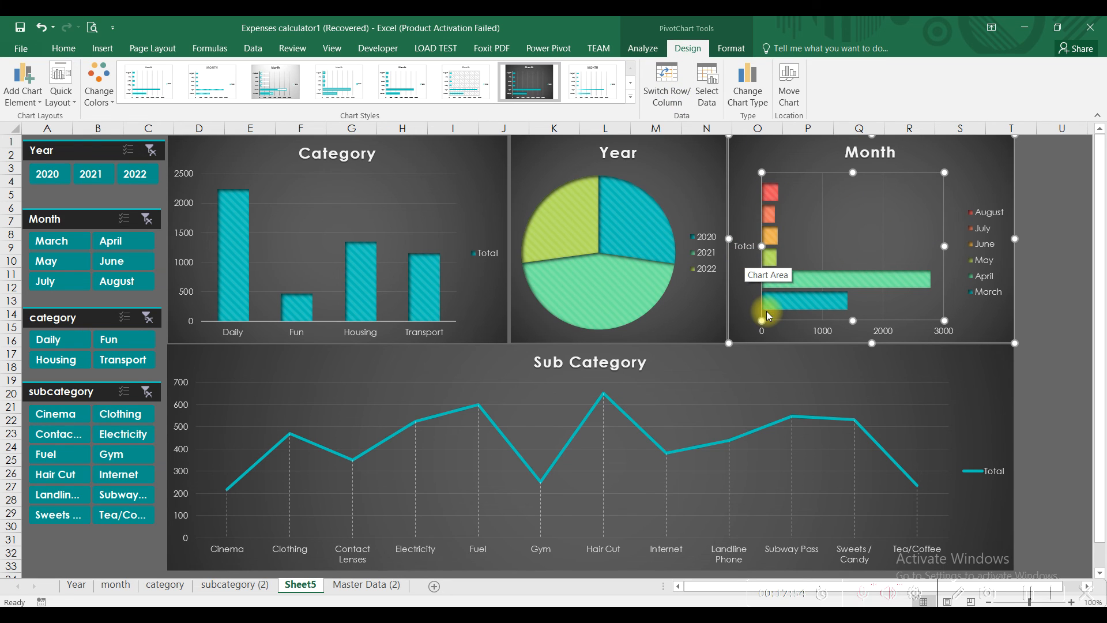
click(668, 87)
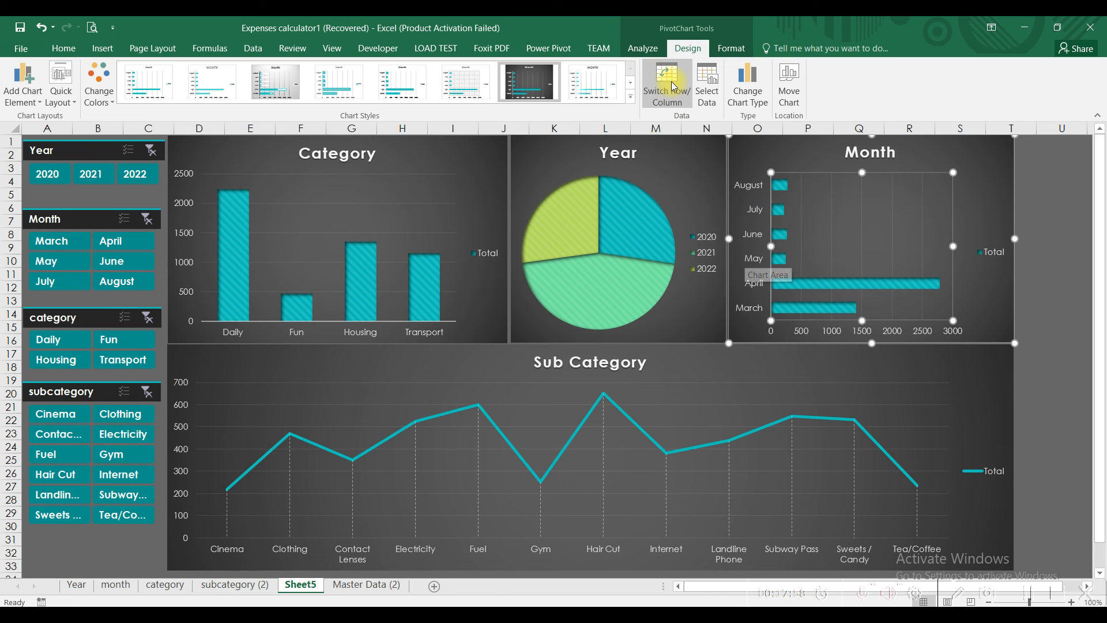
click(707, 98)
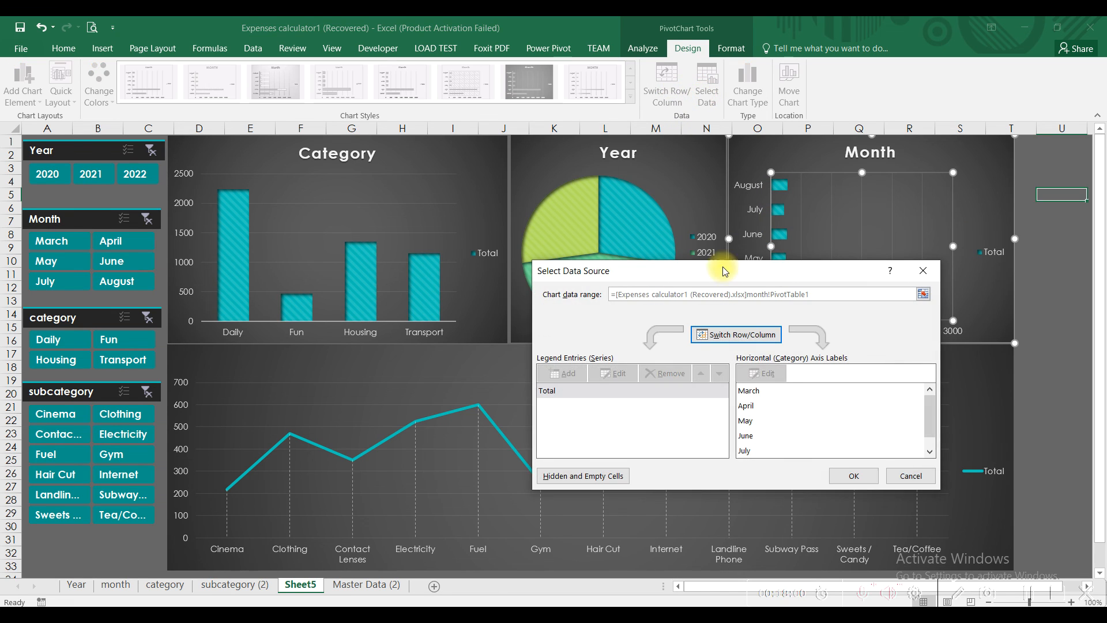
drag(933, 418, 932, 438)
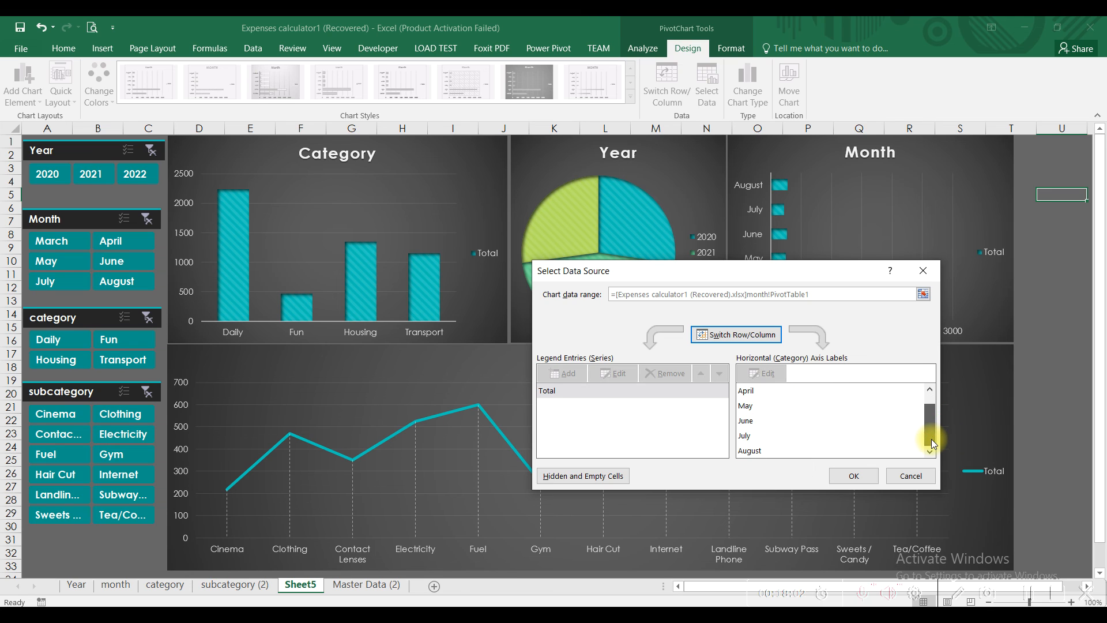
click(921, 476)
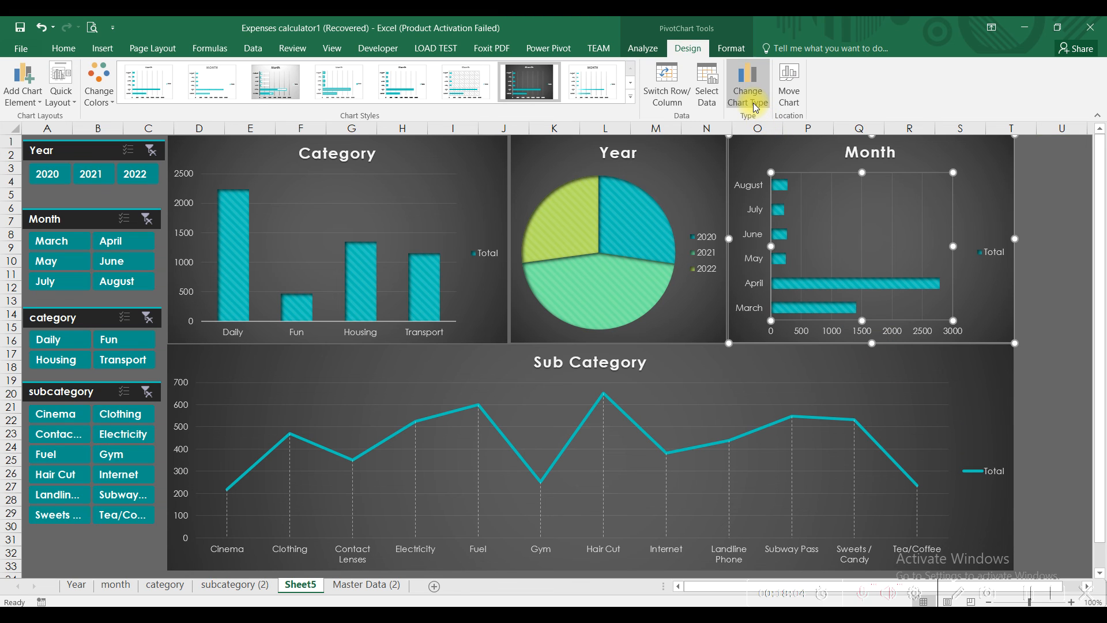
click(790, 102)
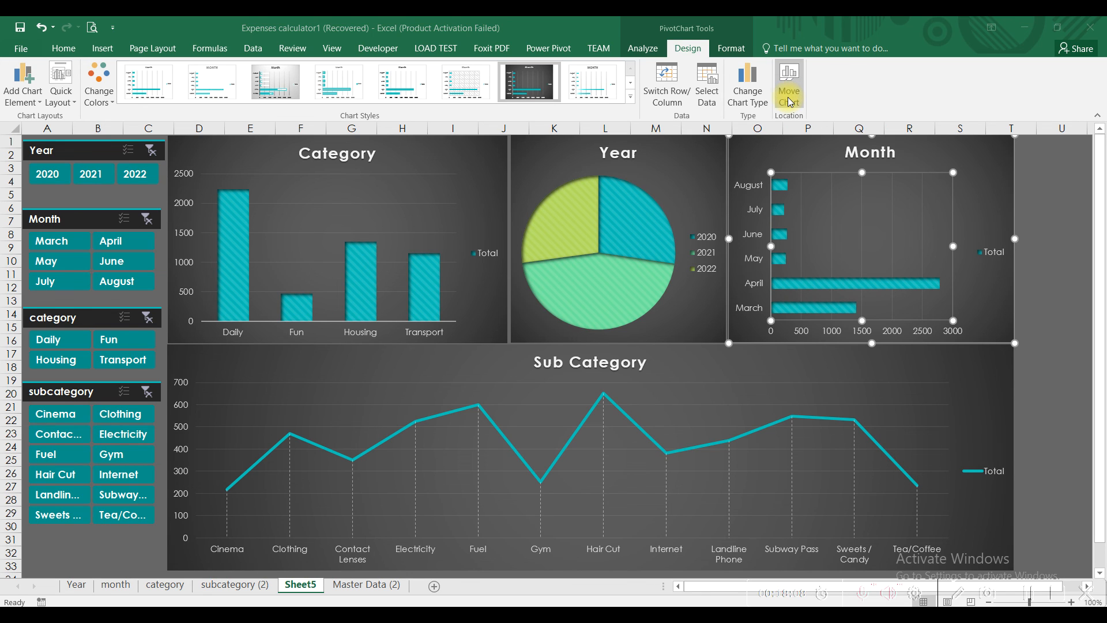
click(752, 375)
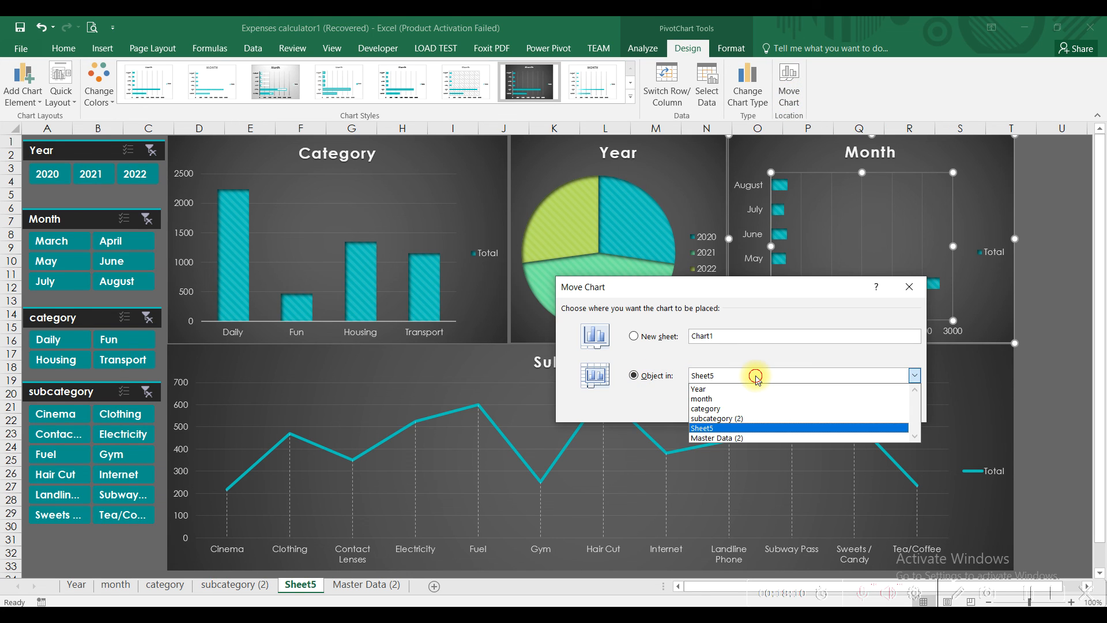
click(759, 321)
click(880, 409)
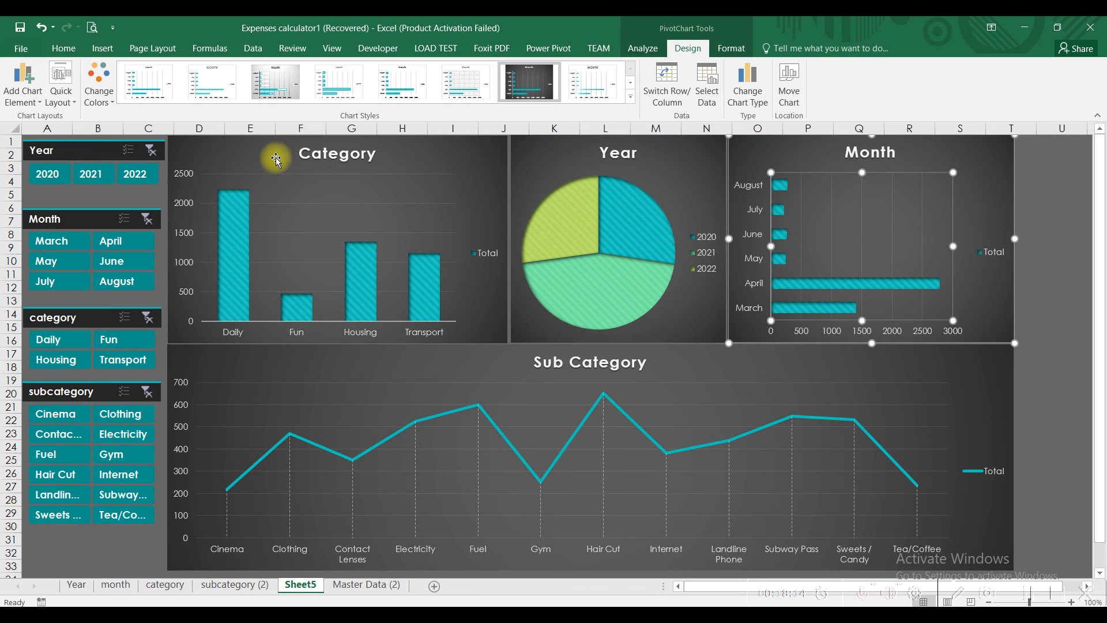
Step: Apply Quick Layout 6 to the Year pie for percentage labels and a legend
click(61, 103)
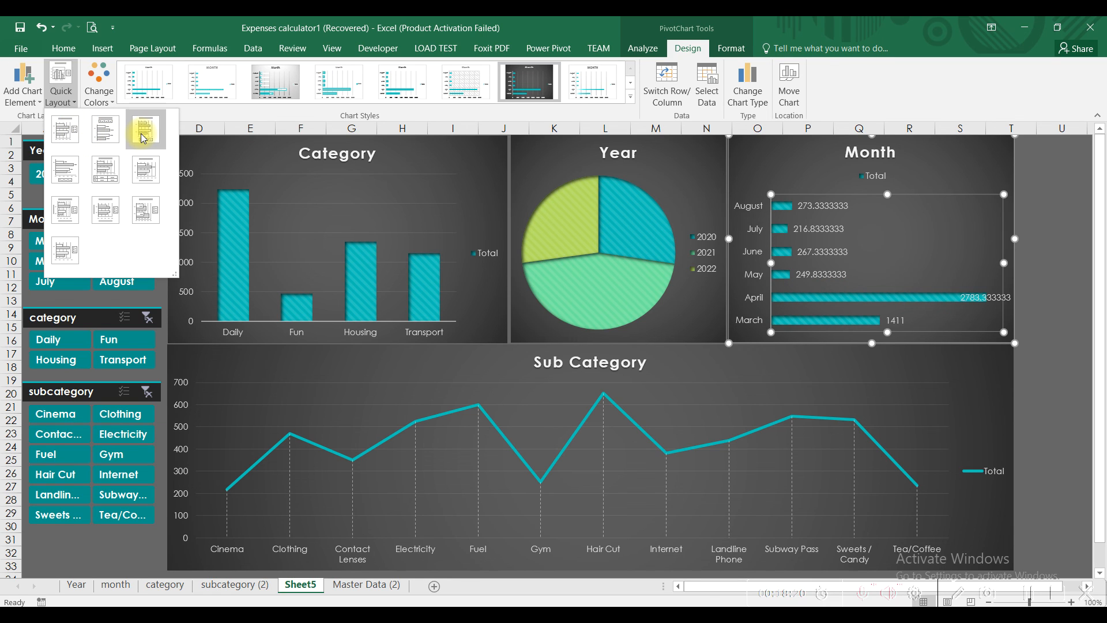
click(575, 159)
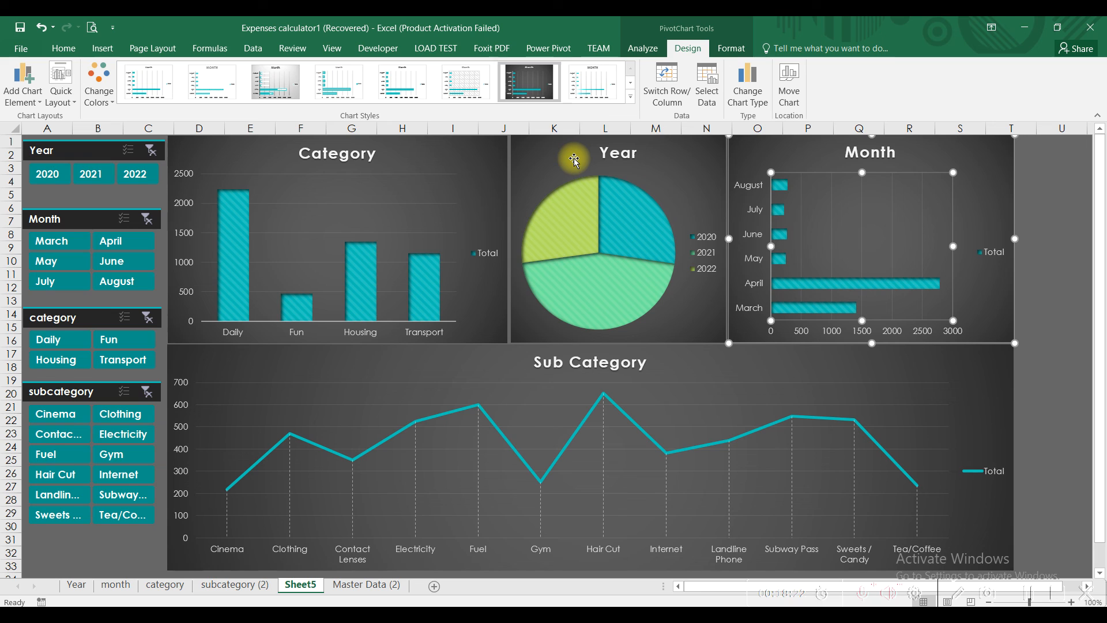
click(572, 158)
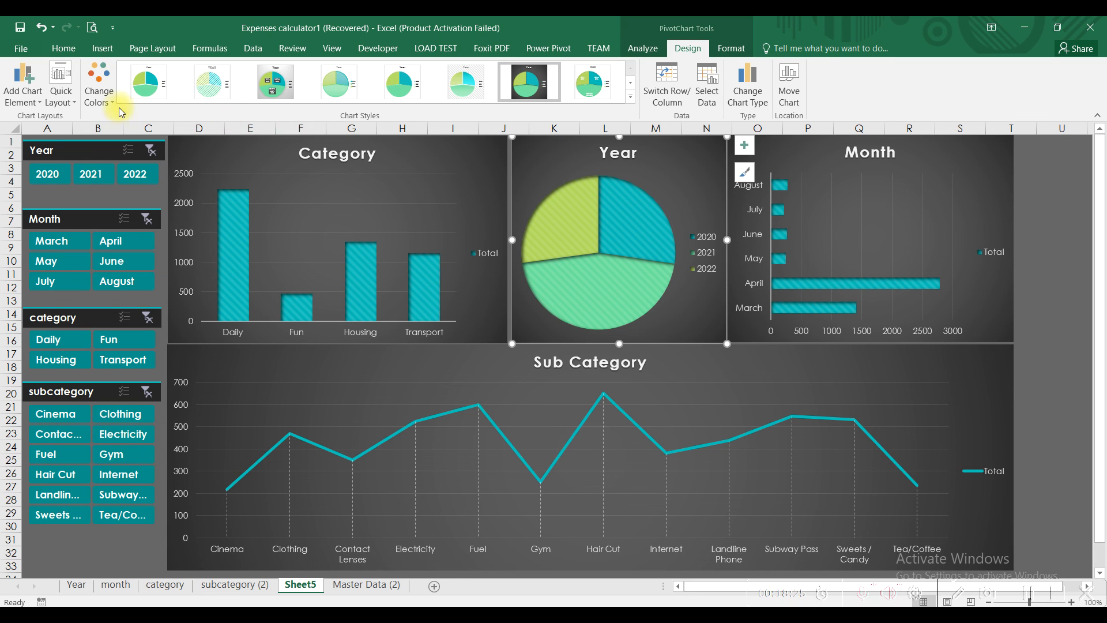
click(68, 107)
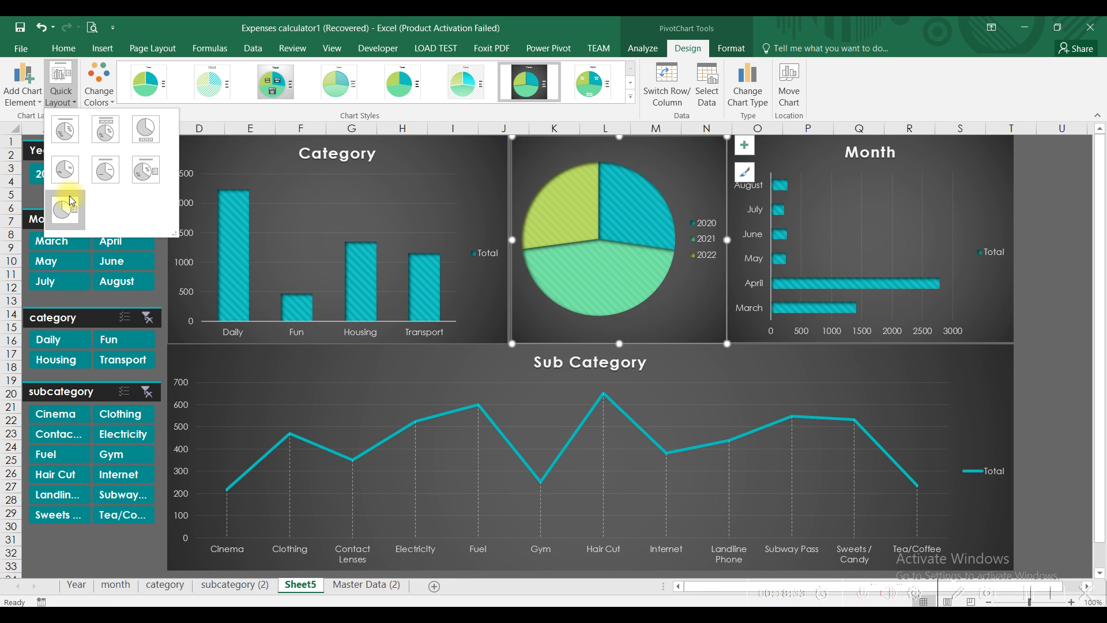
click(144, 177)
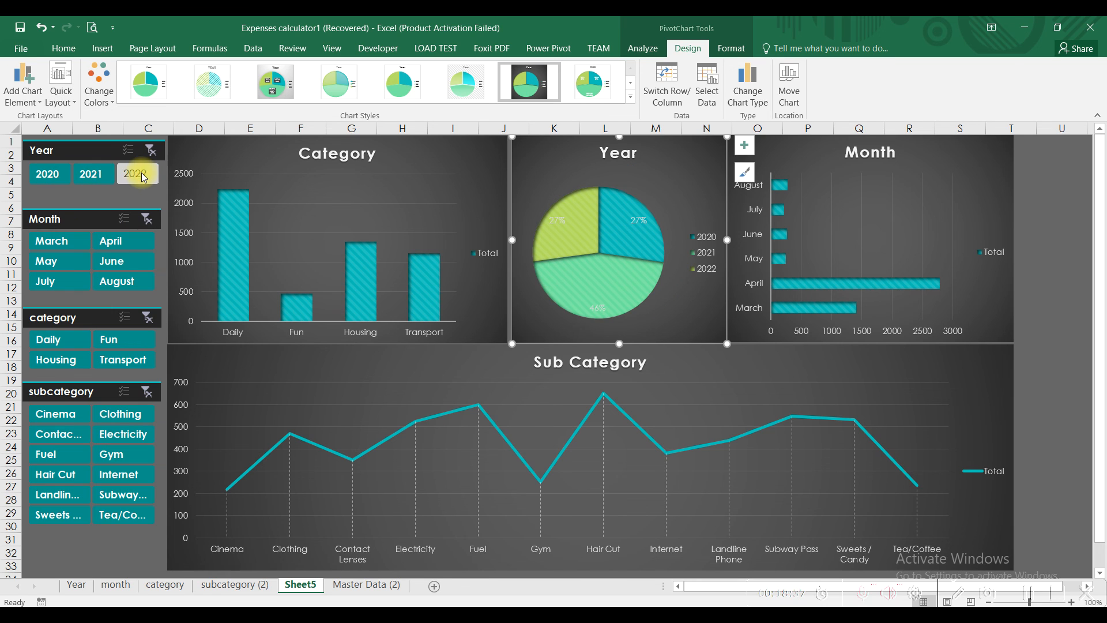
Step: Recolour the Year pie with the orange Color 16 palette, then go to Master Data (2)
click(99, 103)
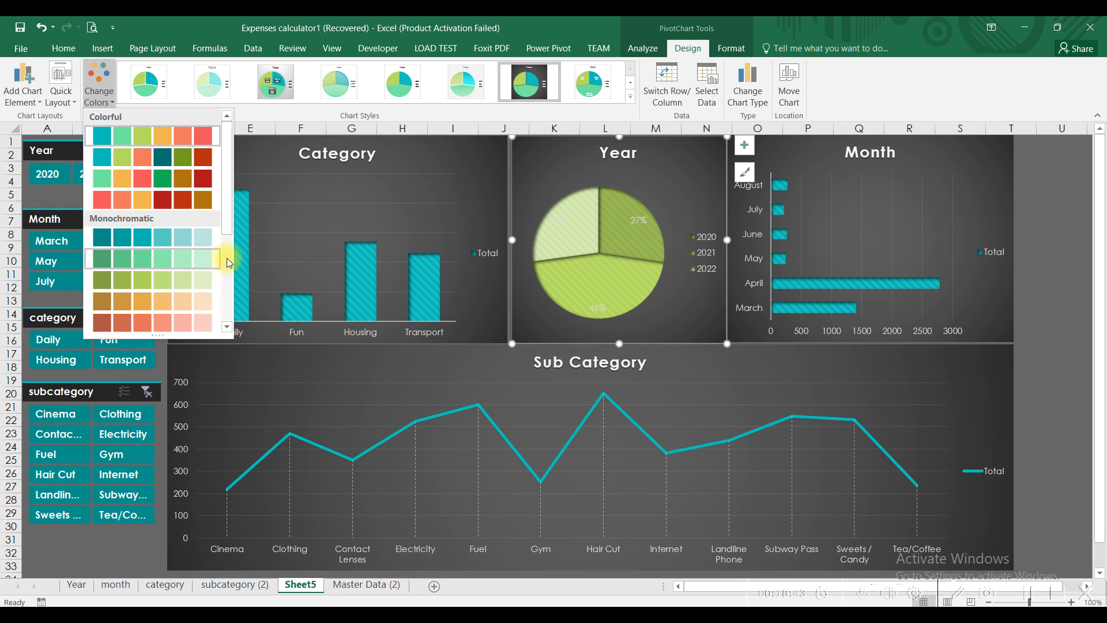
scroll(222, 253, down, 3)
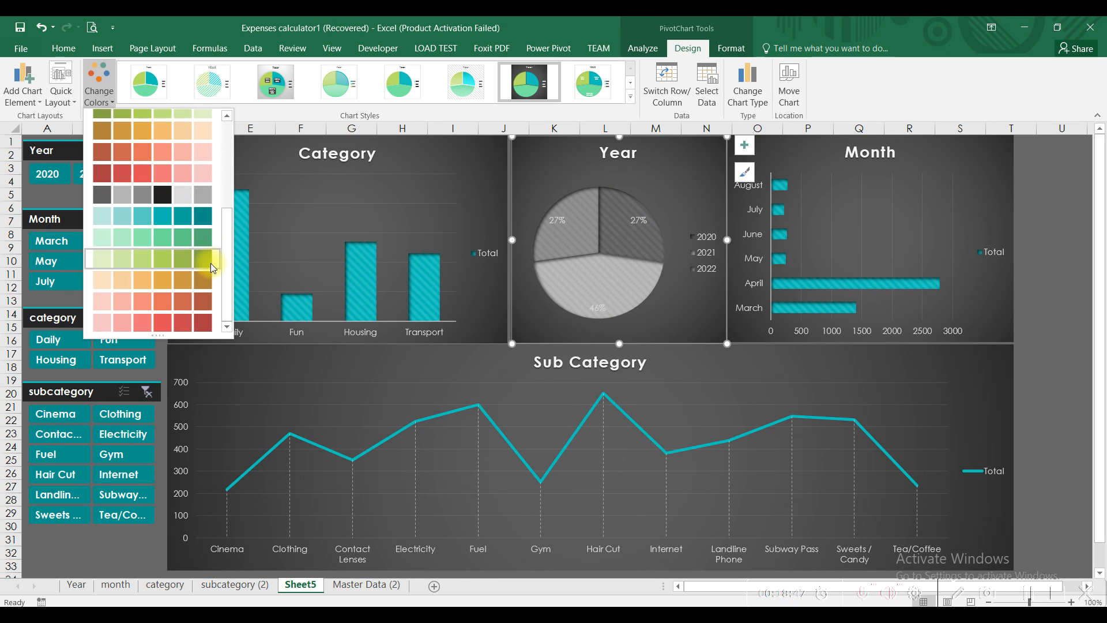
click(208, 312)
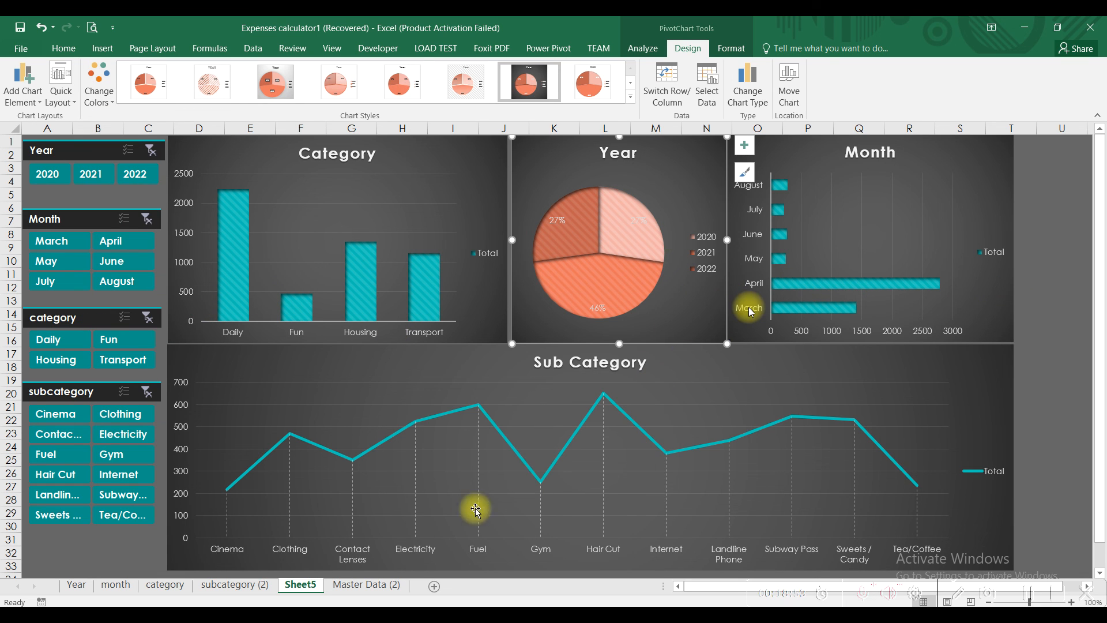
click(366, 584)
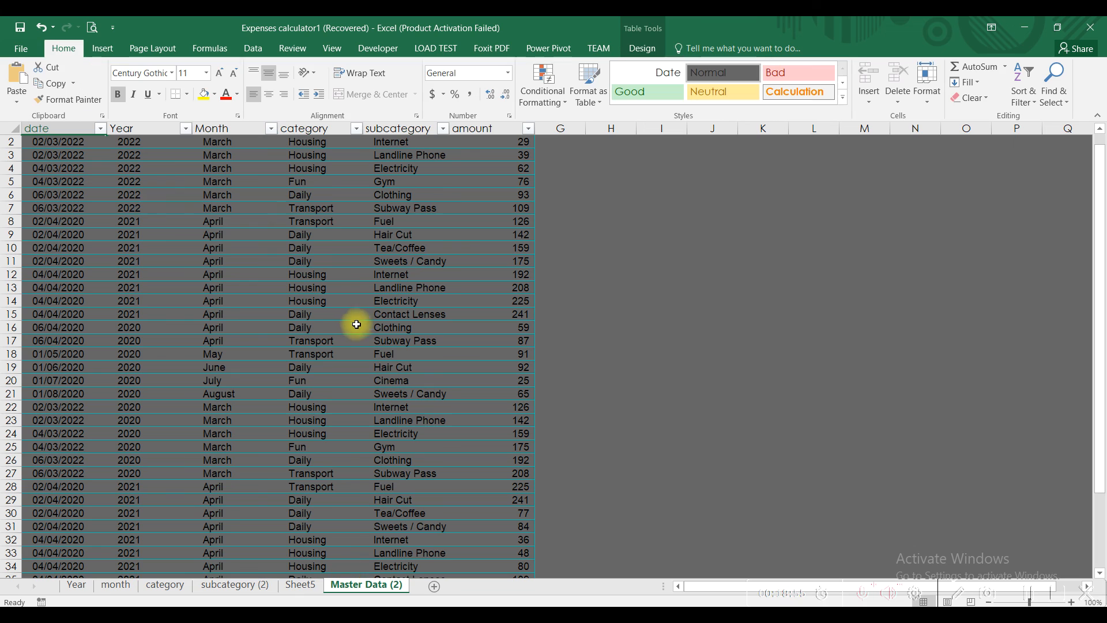
Step: Check the PivotChart field list on the Year sheet
click(106, 49)
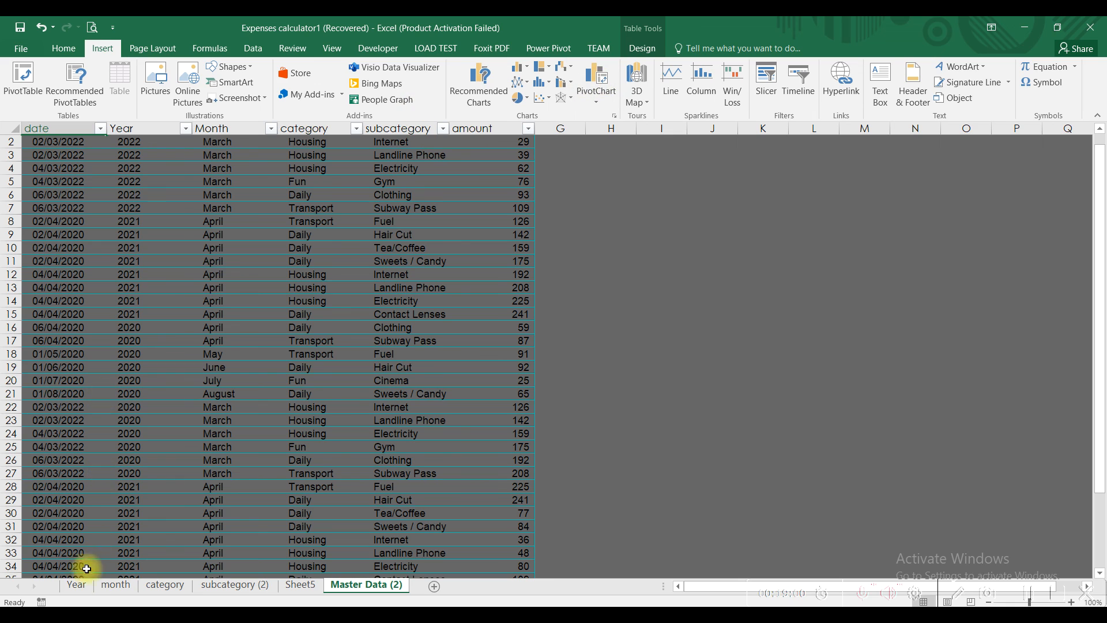
click(77, 585)
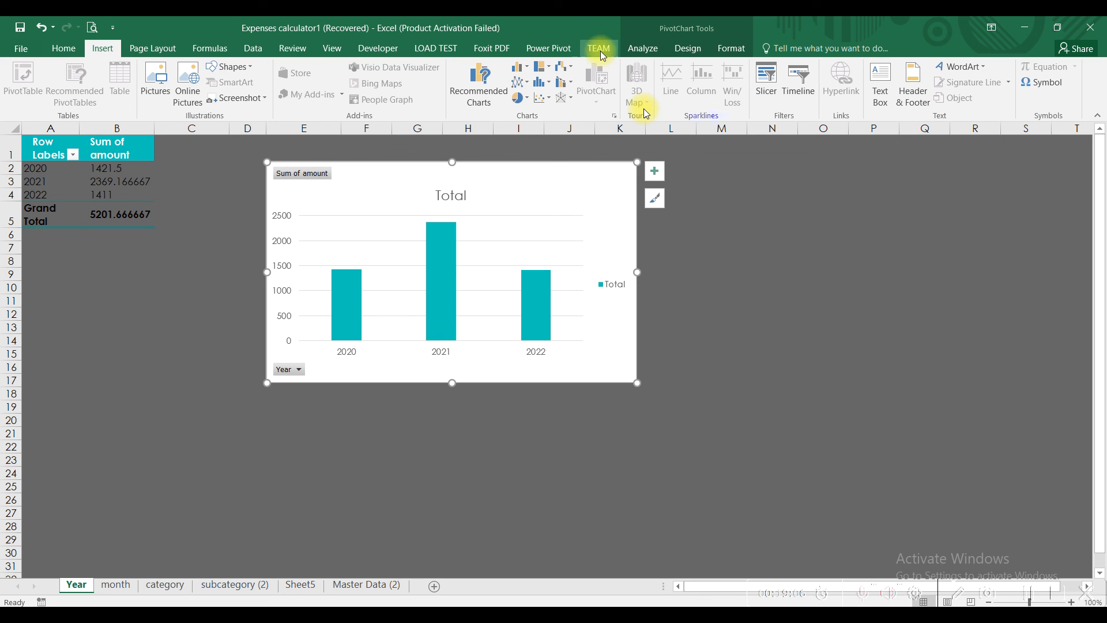
click(682, 52)
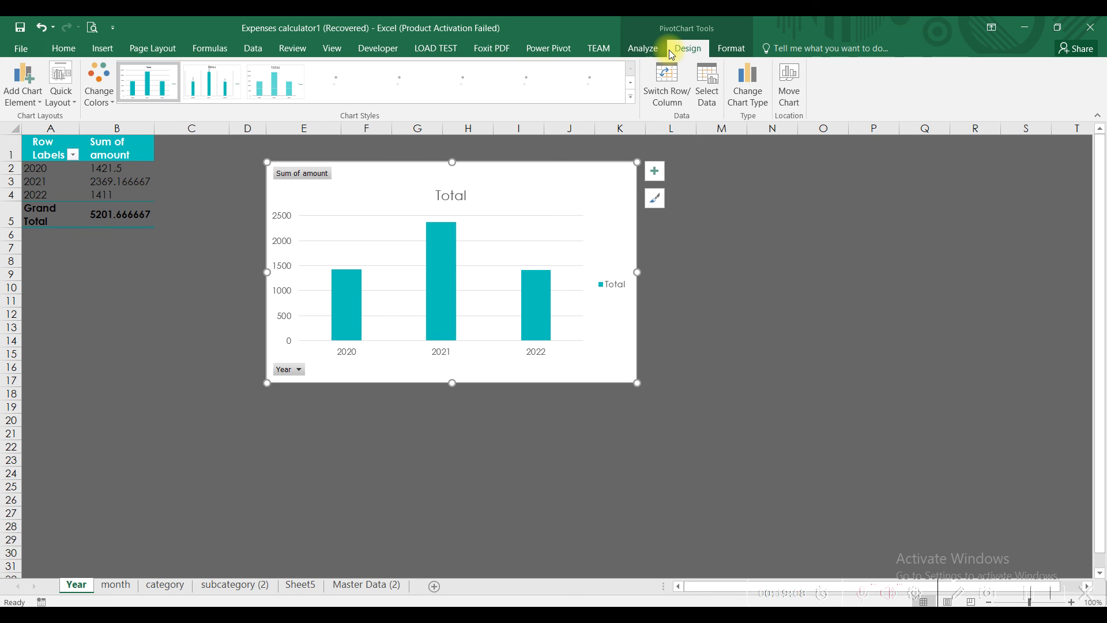
click(643, 50)
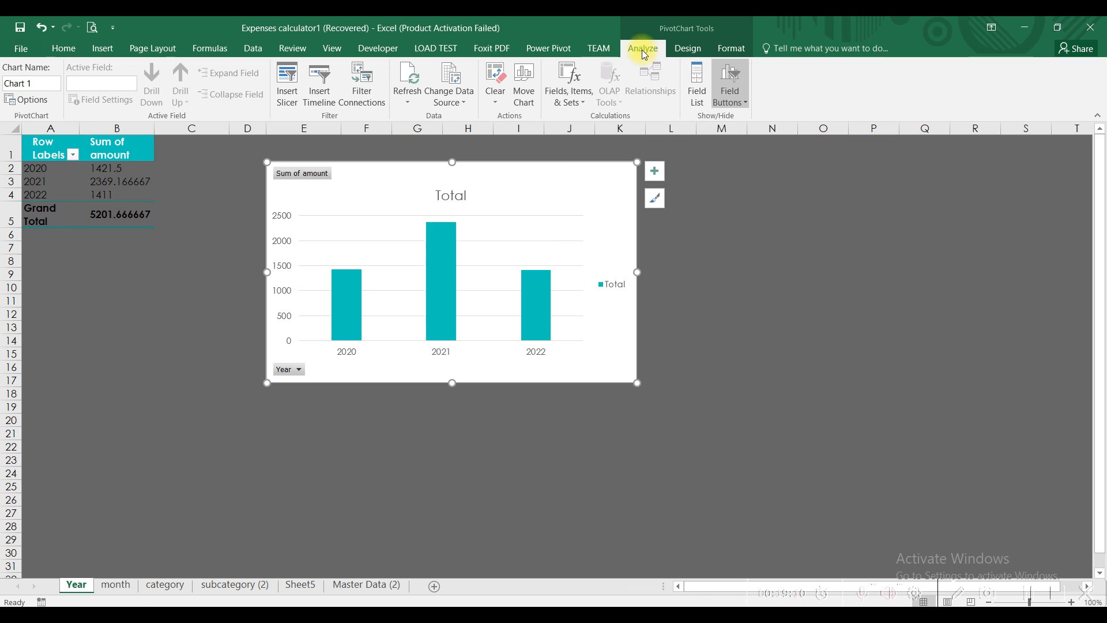
click(695, 84)
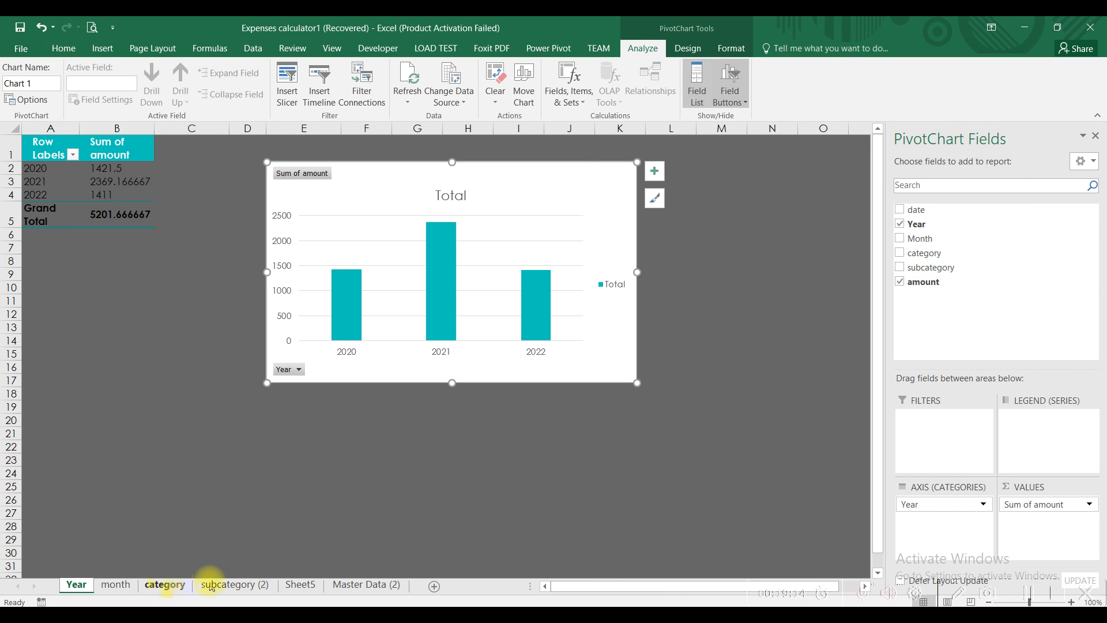
Step: Back on Sheet5, hide the Fields pane and filter the dashboard to 2022
click(299, 584)
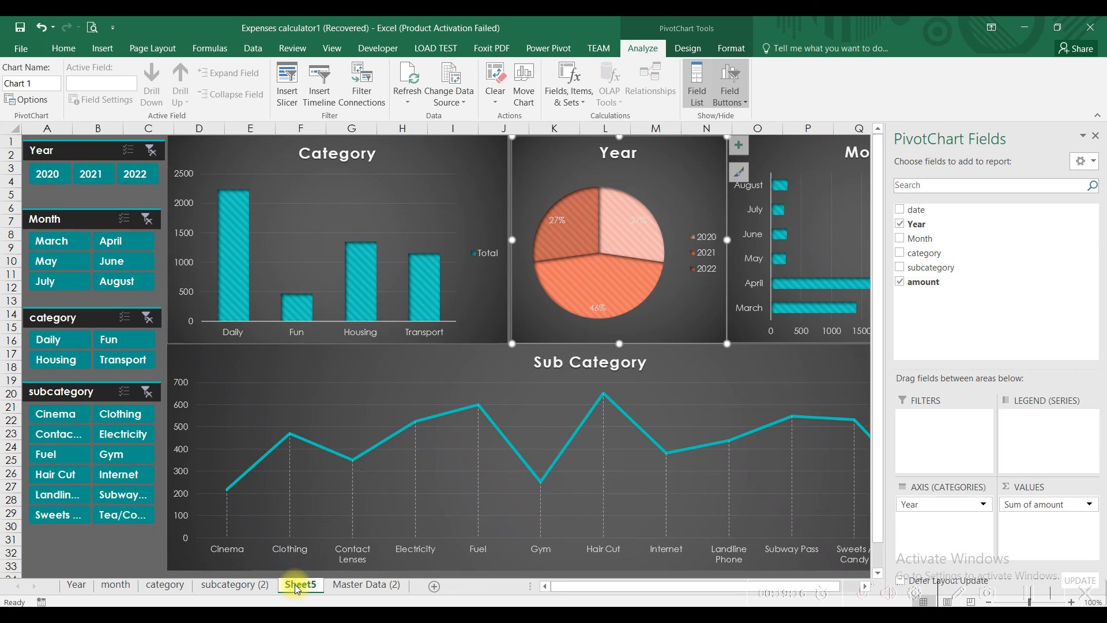
click(1096, 135)
click(142, 176)
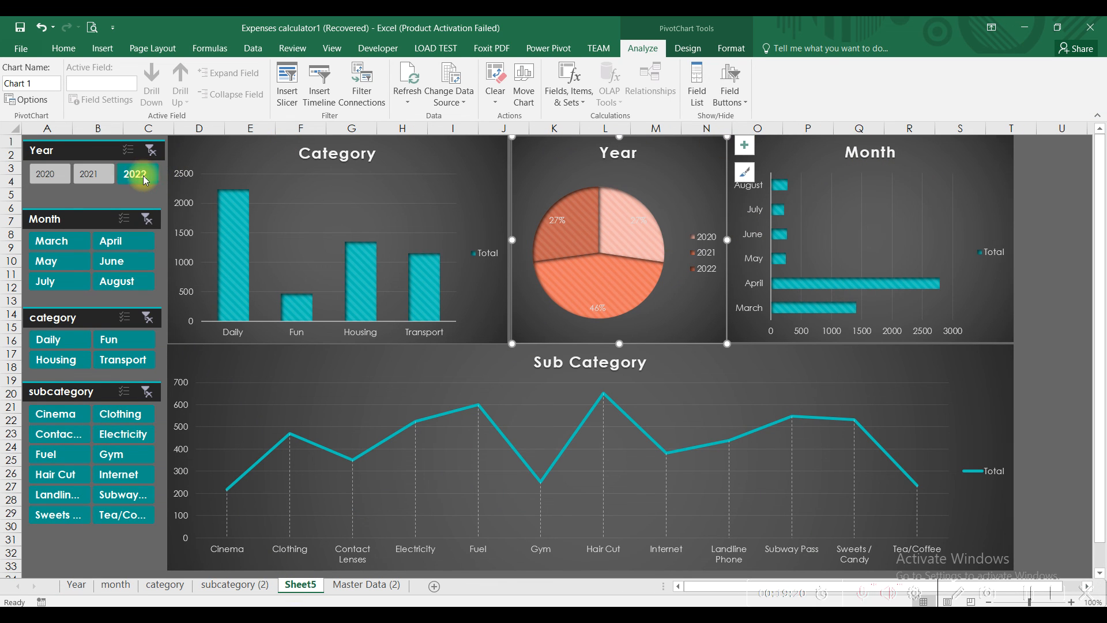